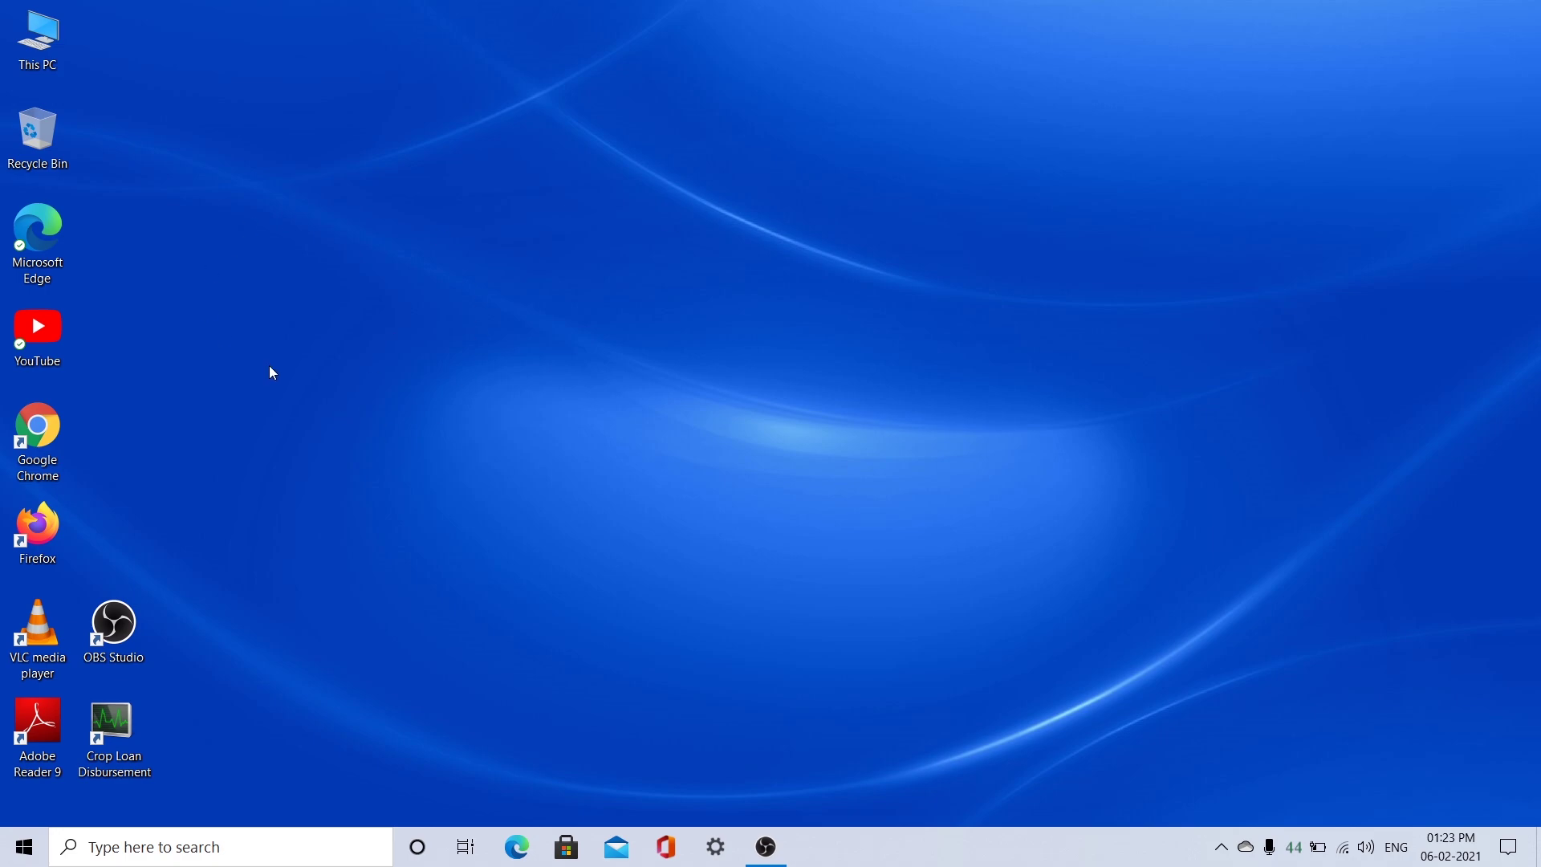
# Launch Google Chrome from its desktop shortcut
pyautogui.doubleClick(38, 440)
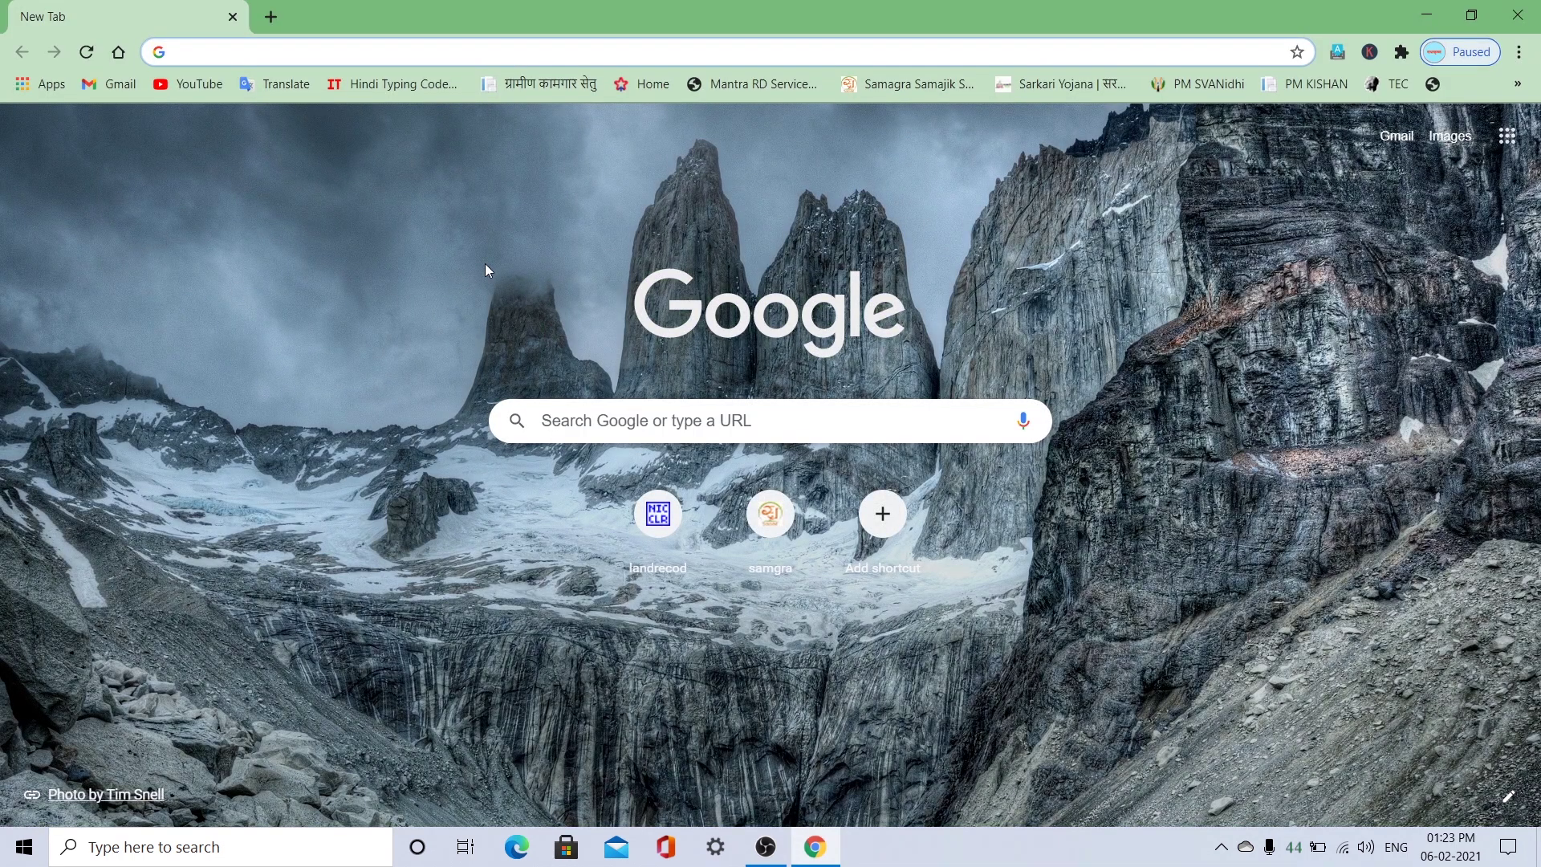
# Search Google for 'euparjan' from the address bar
pyautogui.click(184, 53)
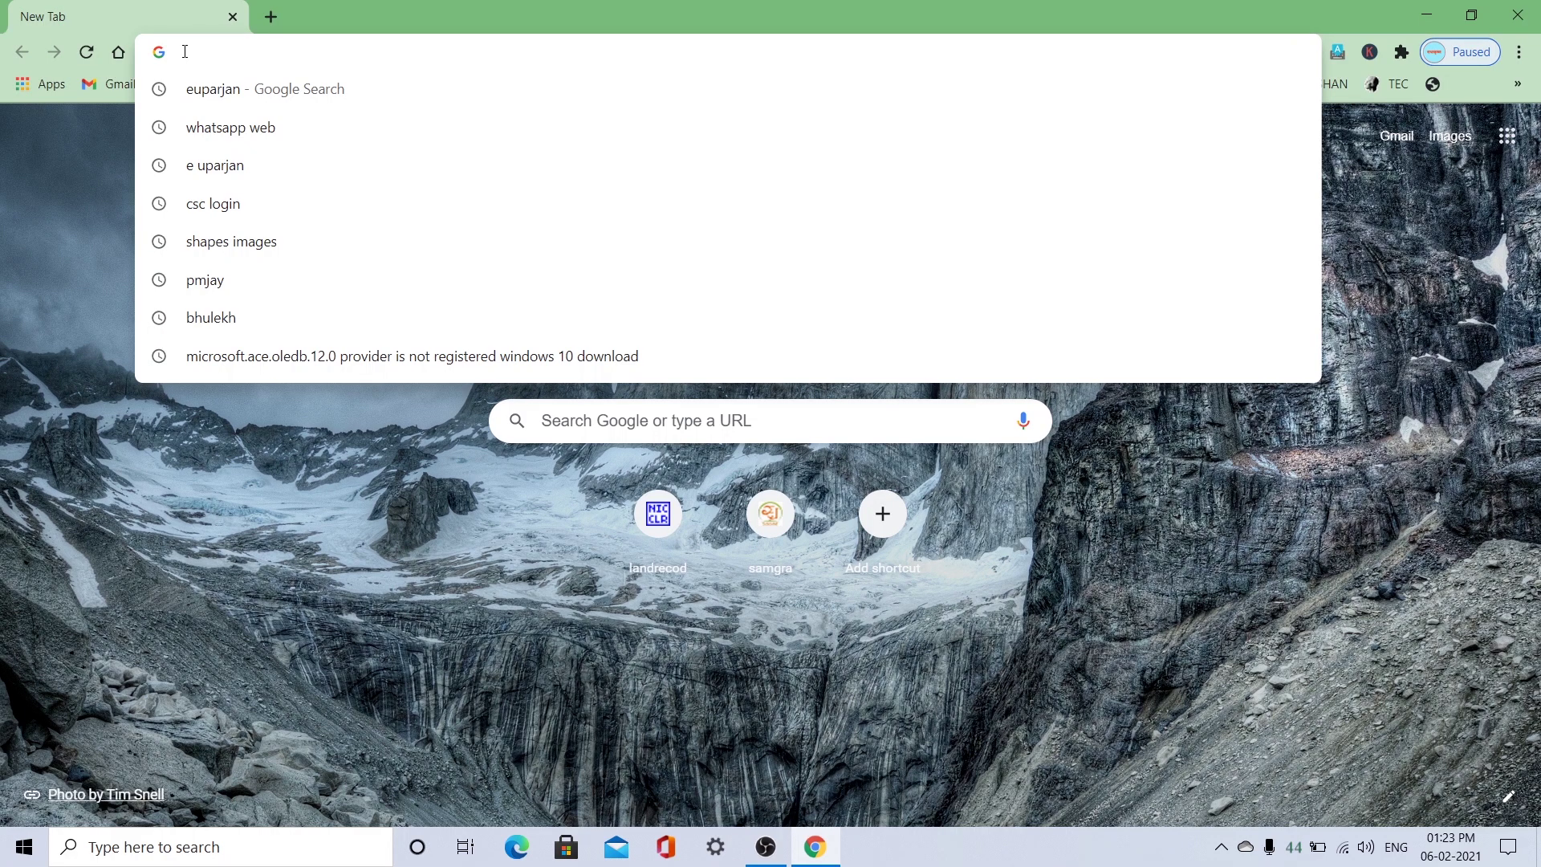
pyautogui.write('euparjan')
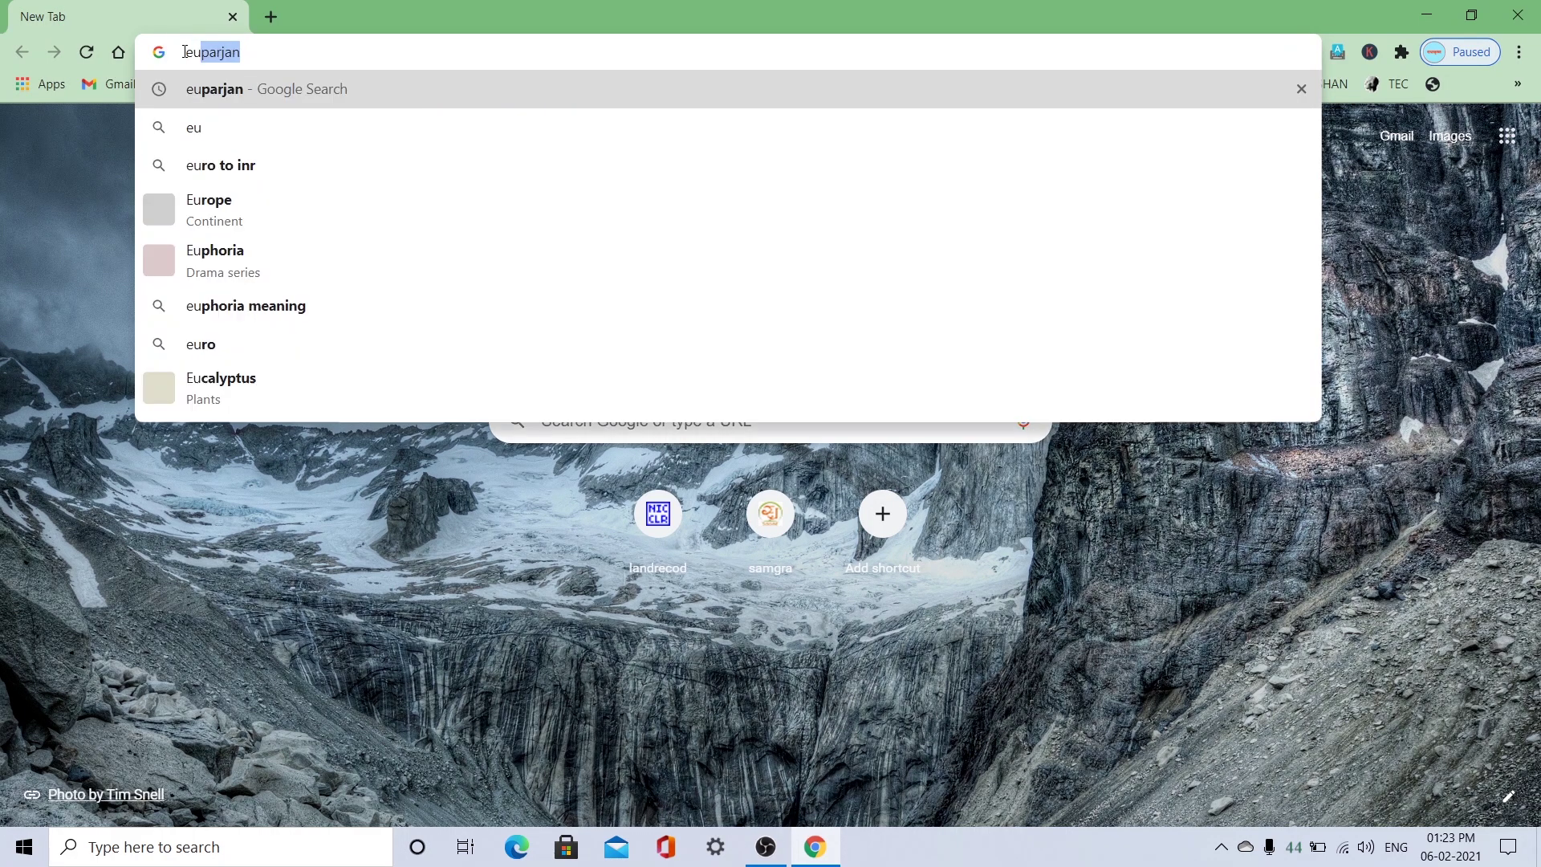
pyautogui.click(272, 53)
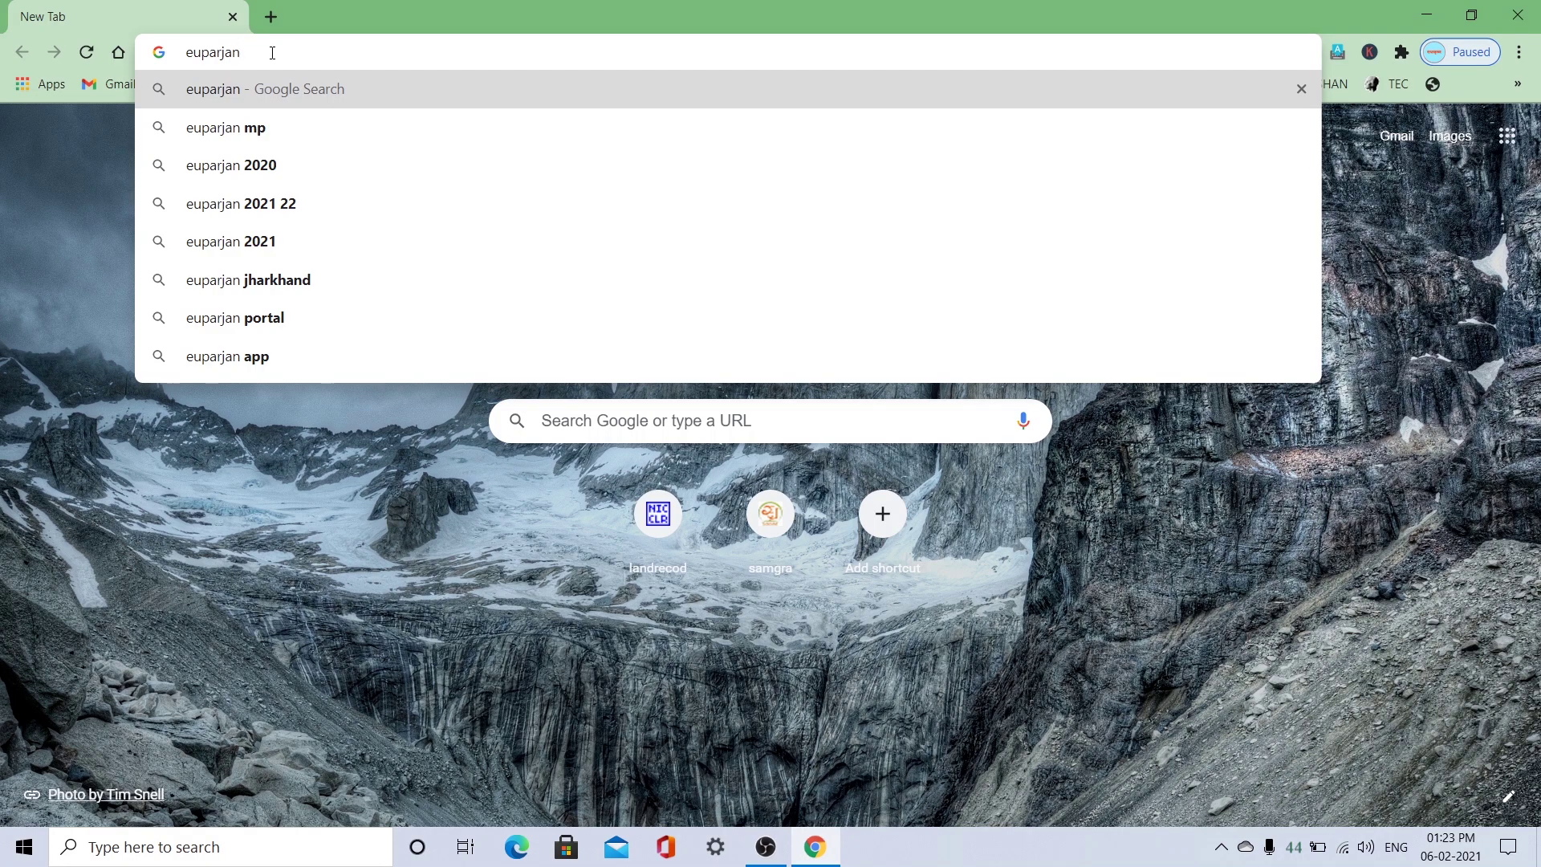
pyautogui.press('Return')
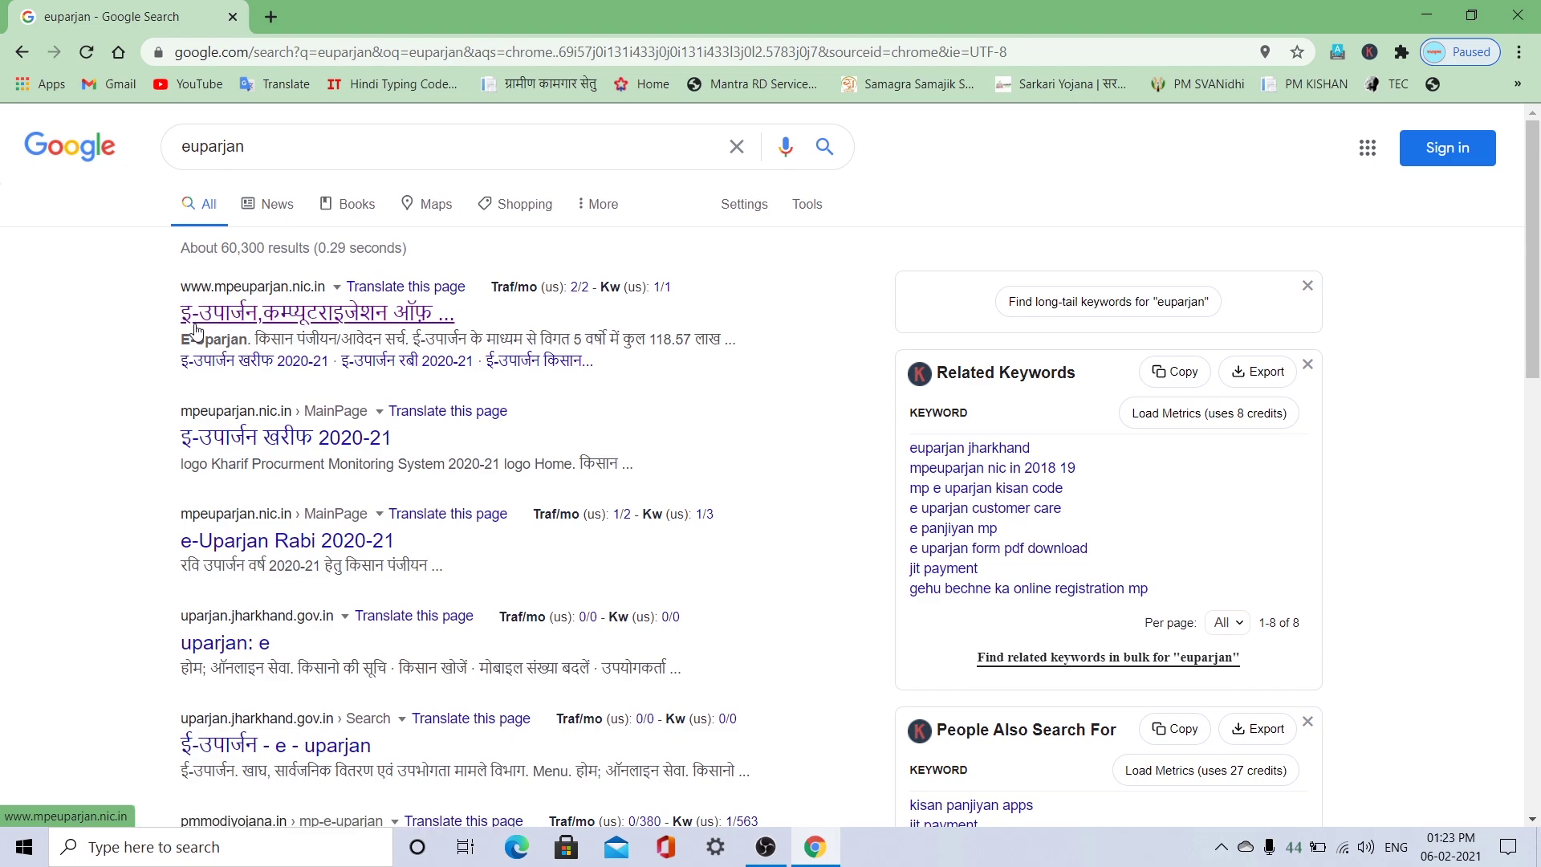
# Open the mpeuparjan.nic.in site and go to the WHEAT रबी 2021-22 system
pyautogui.click(298, 324)
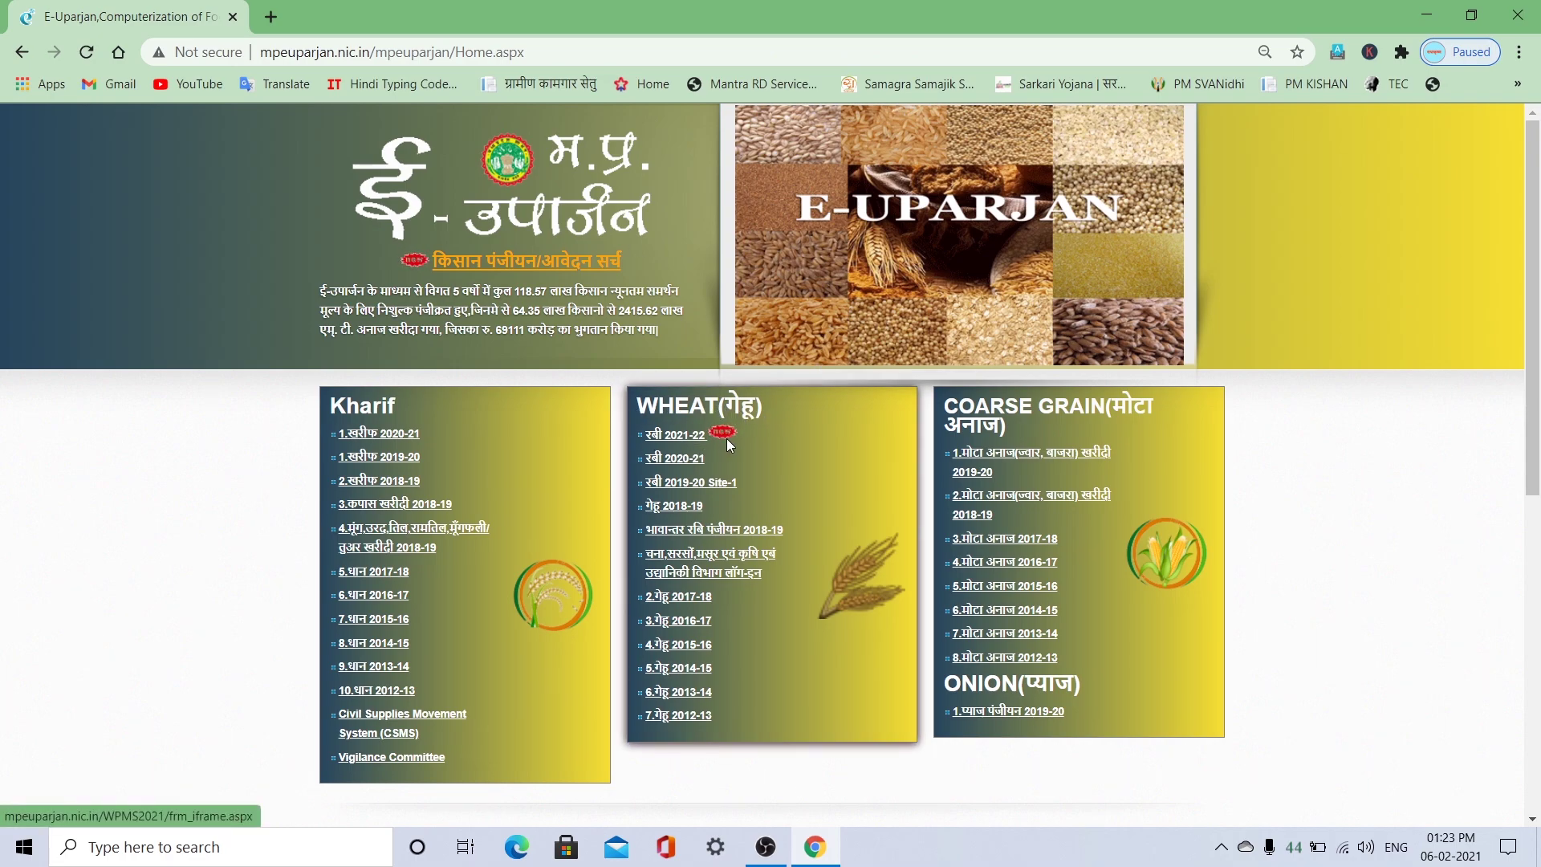
pyautogui.click(679, 439)
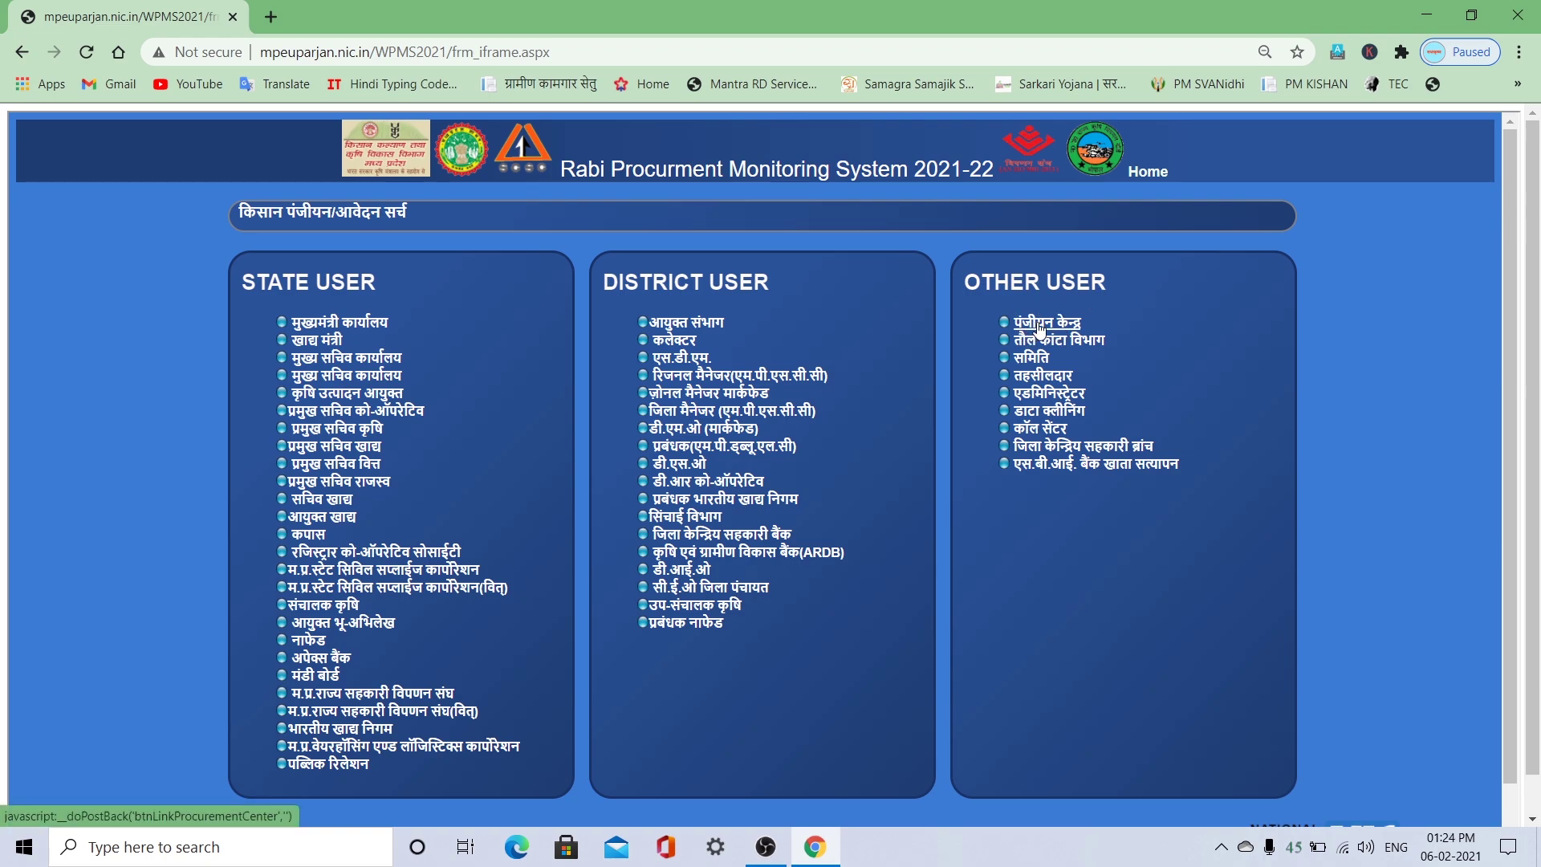
# Start the पंजीयन केन्द्र login with district अशोकनगर-[2346] and centre 23460080 (ईसागढ)
pyautogui.click(1040, 325)
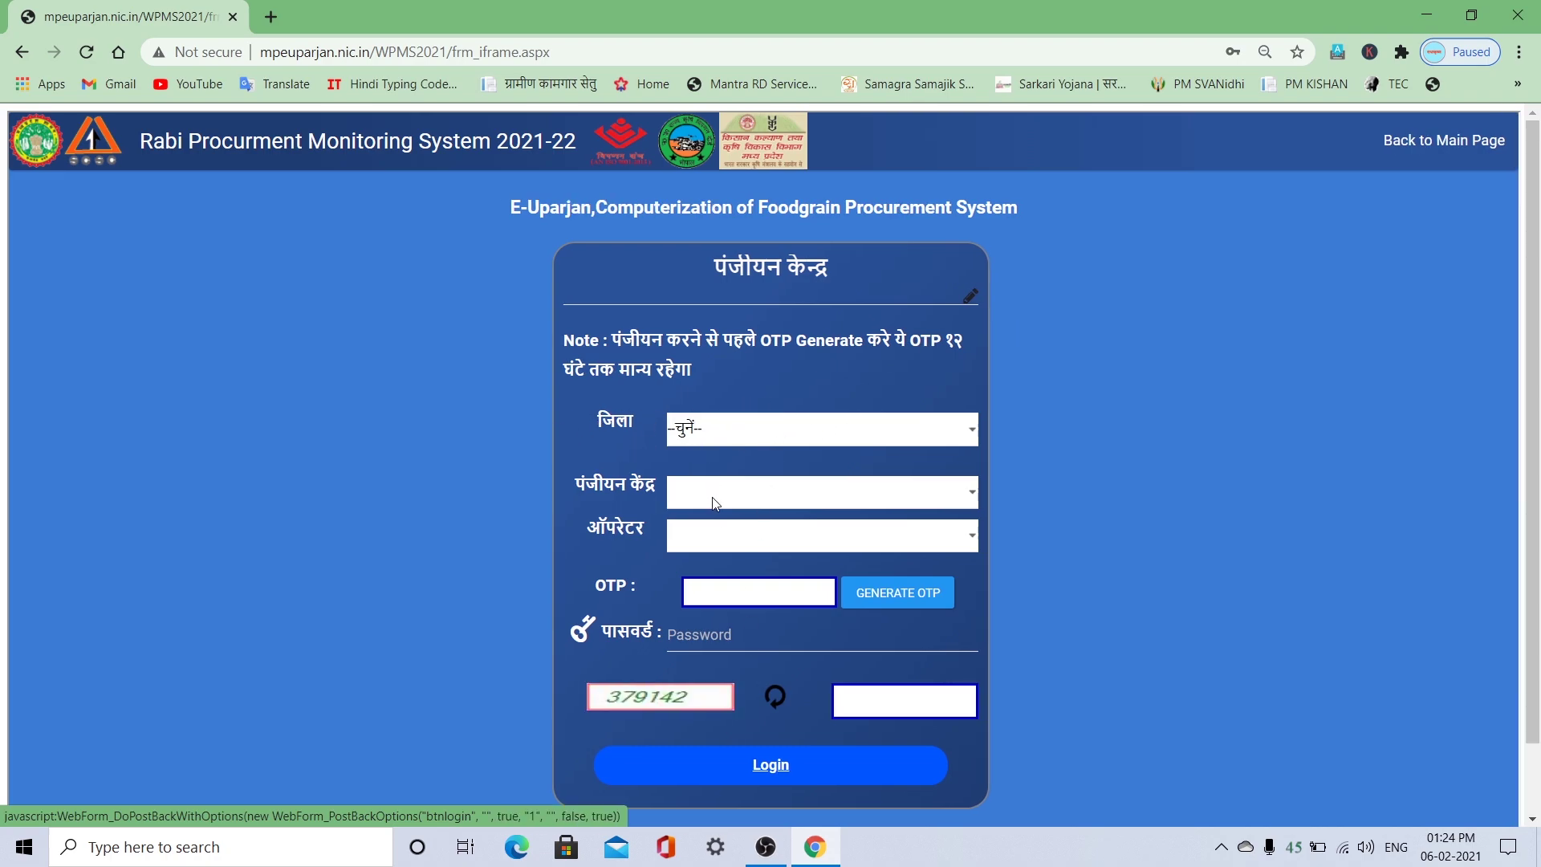
pyautogui.click(787, 437)
pyautogui.press('Down')
pyautogui.press('Down')
pyautogui.press('Down')
pyautogui.press('Down')
pyautogui.press('Down')
pyautogui.press('Down')
pyautogui.press('Down')
pyautogui.press('Down')
pyautogui.press('Down')
pyautogui.press('Down')
pyautogui.press('Down')
pyautogui.press('Down')
pyautogui.press('Down')
pyautogui.press('Down')
pyautogui.press('Down')
pyautogui.press('Down')
pyautogui.press('Down')
pyautogui.press('Down')
pyautogui.press('Down')
pyautogui.press('Down')
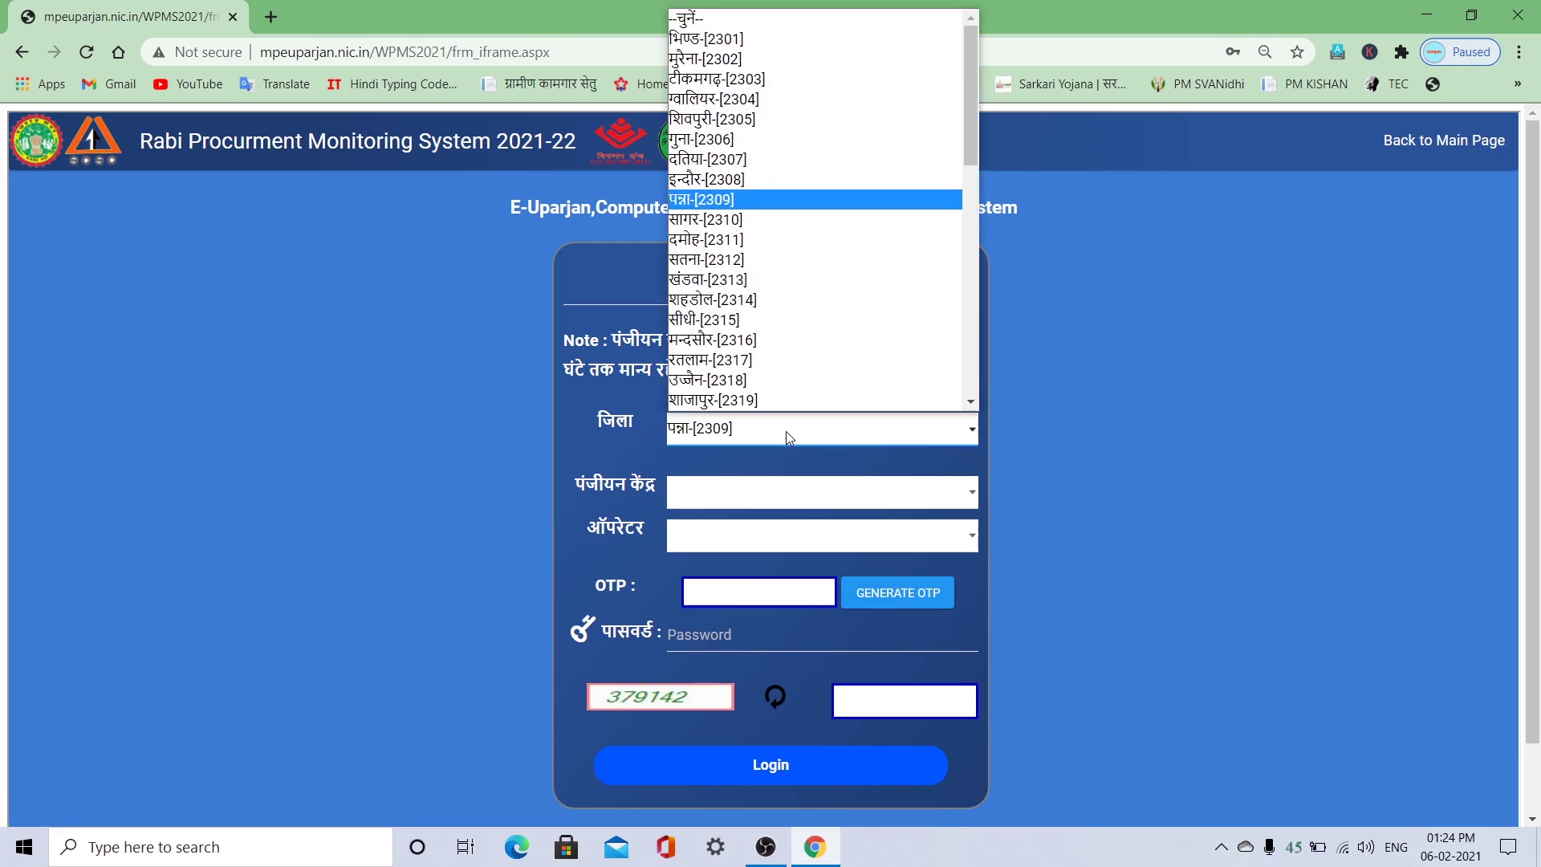
pyautogui.press('Down')
pyautogui.press('Down')
pyautogui.press('Down')
pyautogui.press('Down')
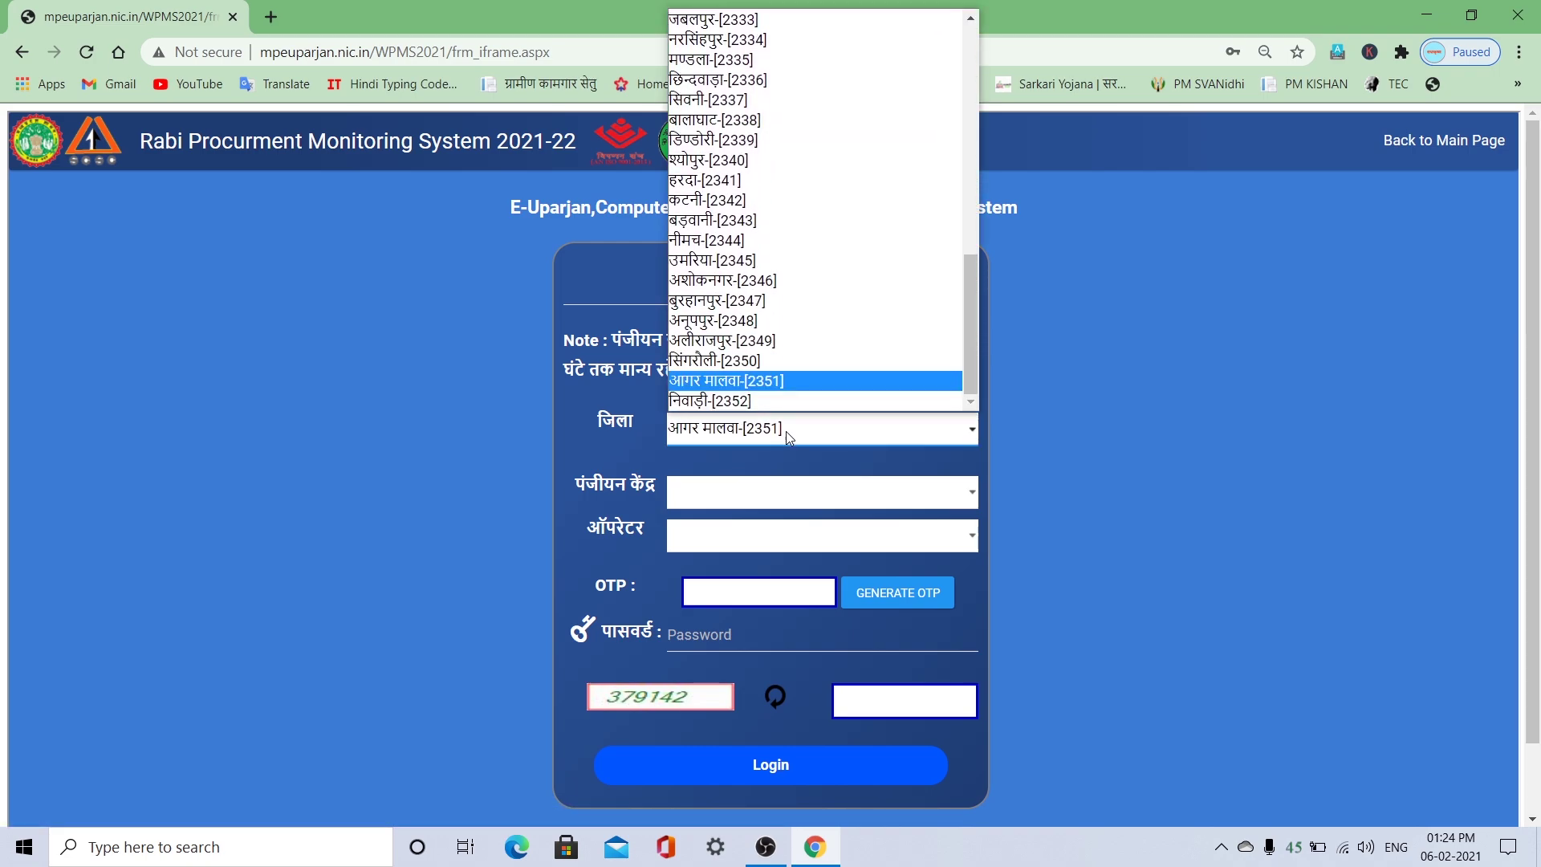
pyautogui.press('Return')
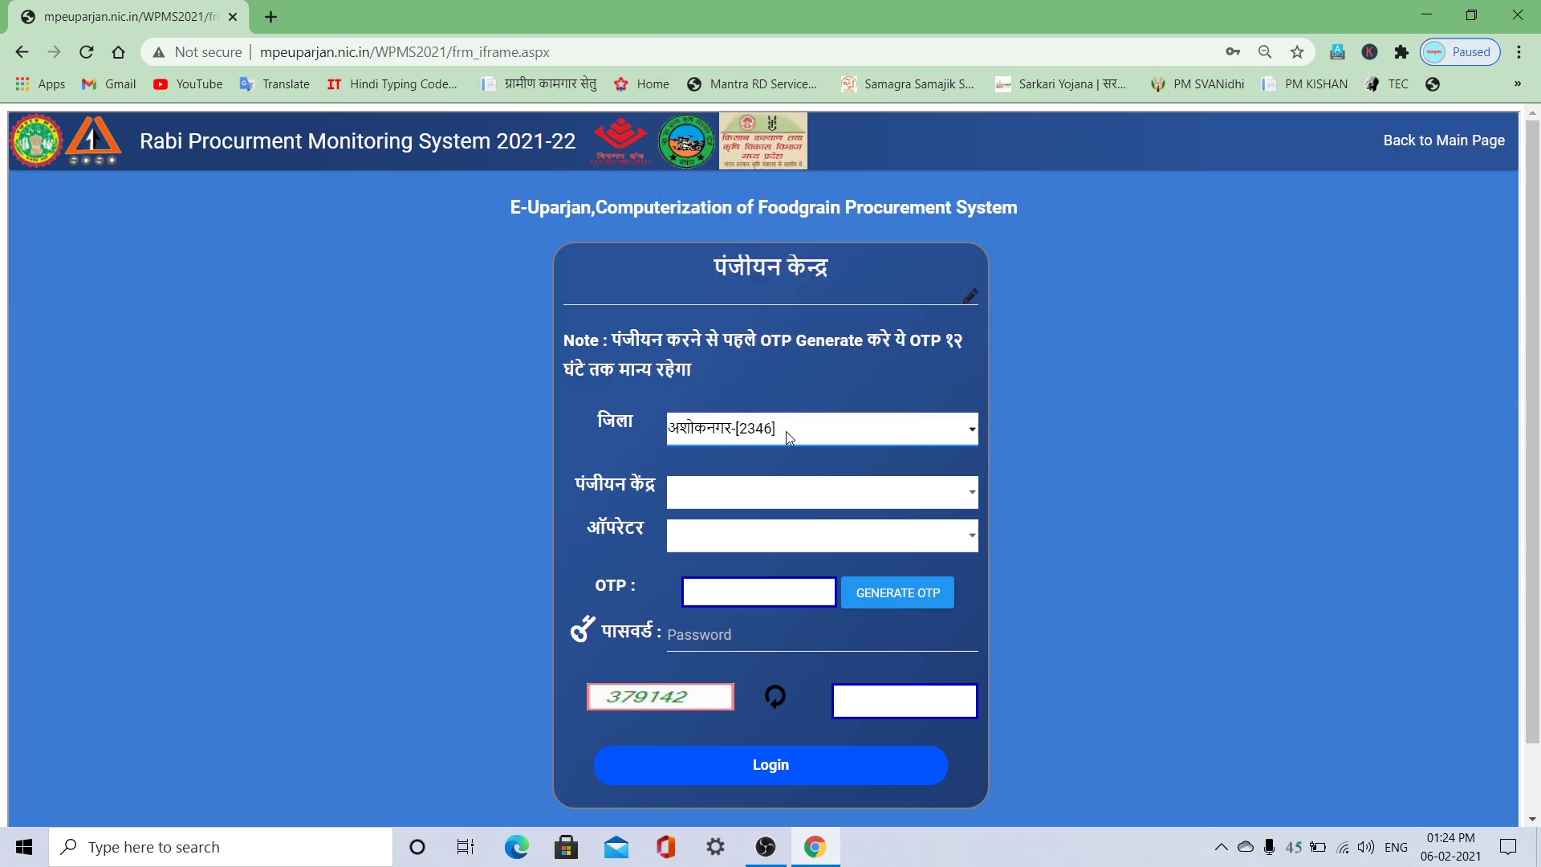
pyautogui.click(725, 496)
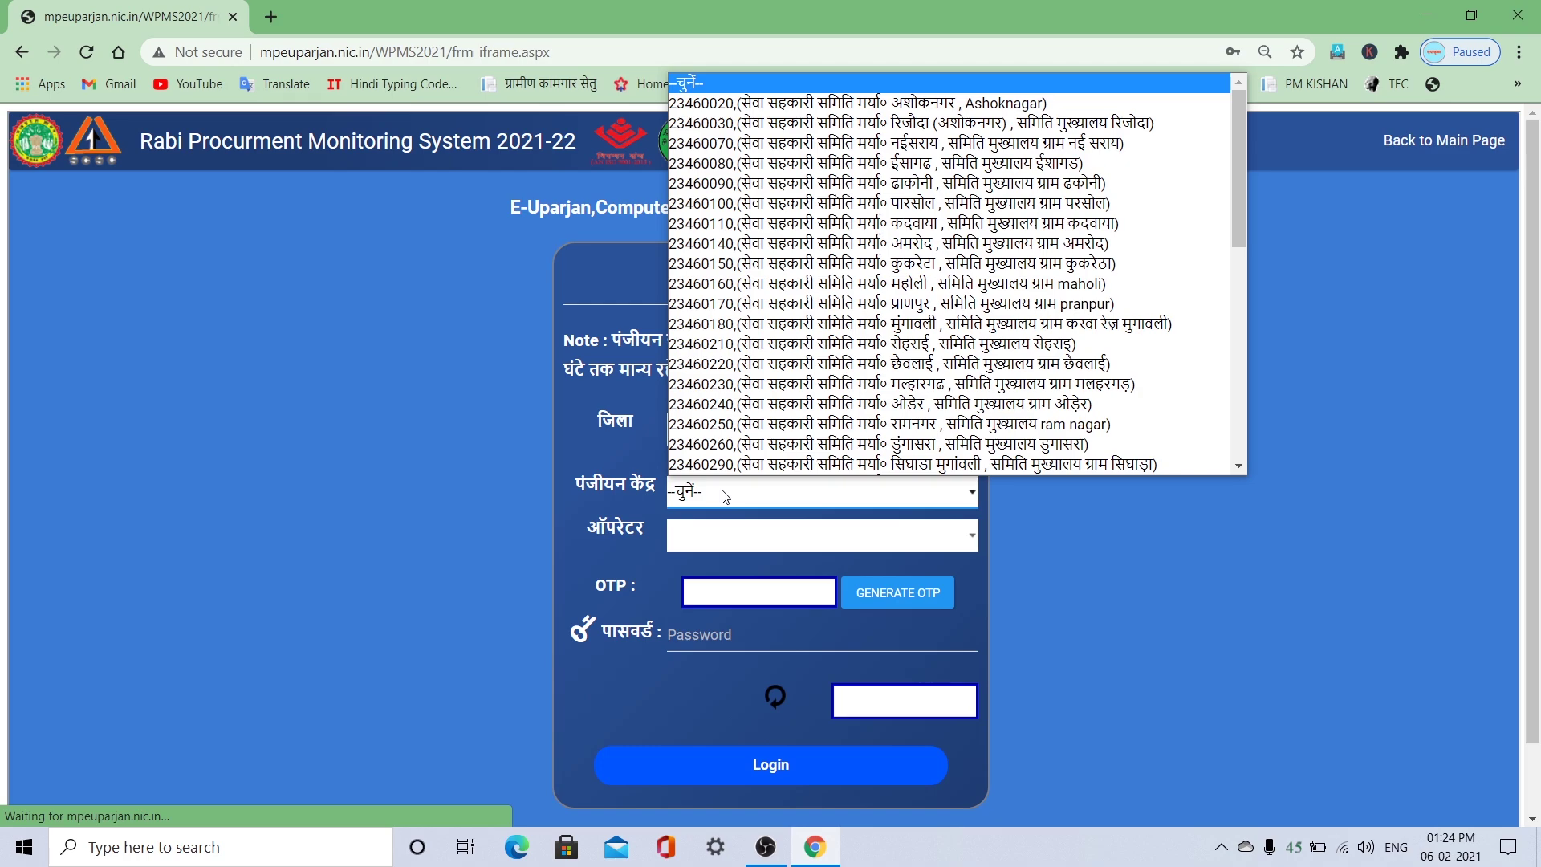
pyautogui.press('Down')
pyautogui.press('Down')
pyautogui.press('Down')
pyautogui.press('Down')
pyautogui.press('Return')
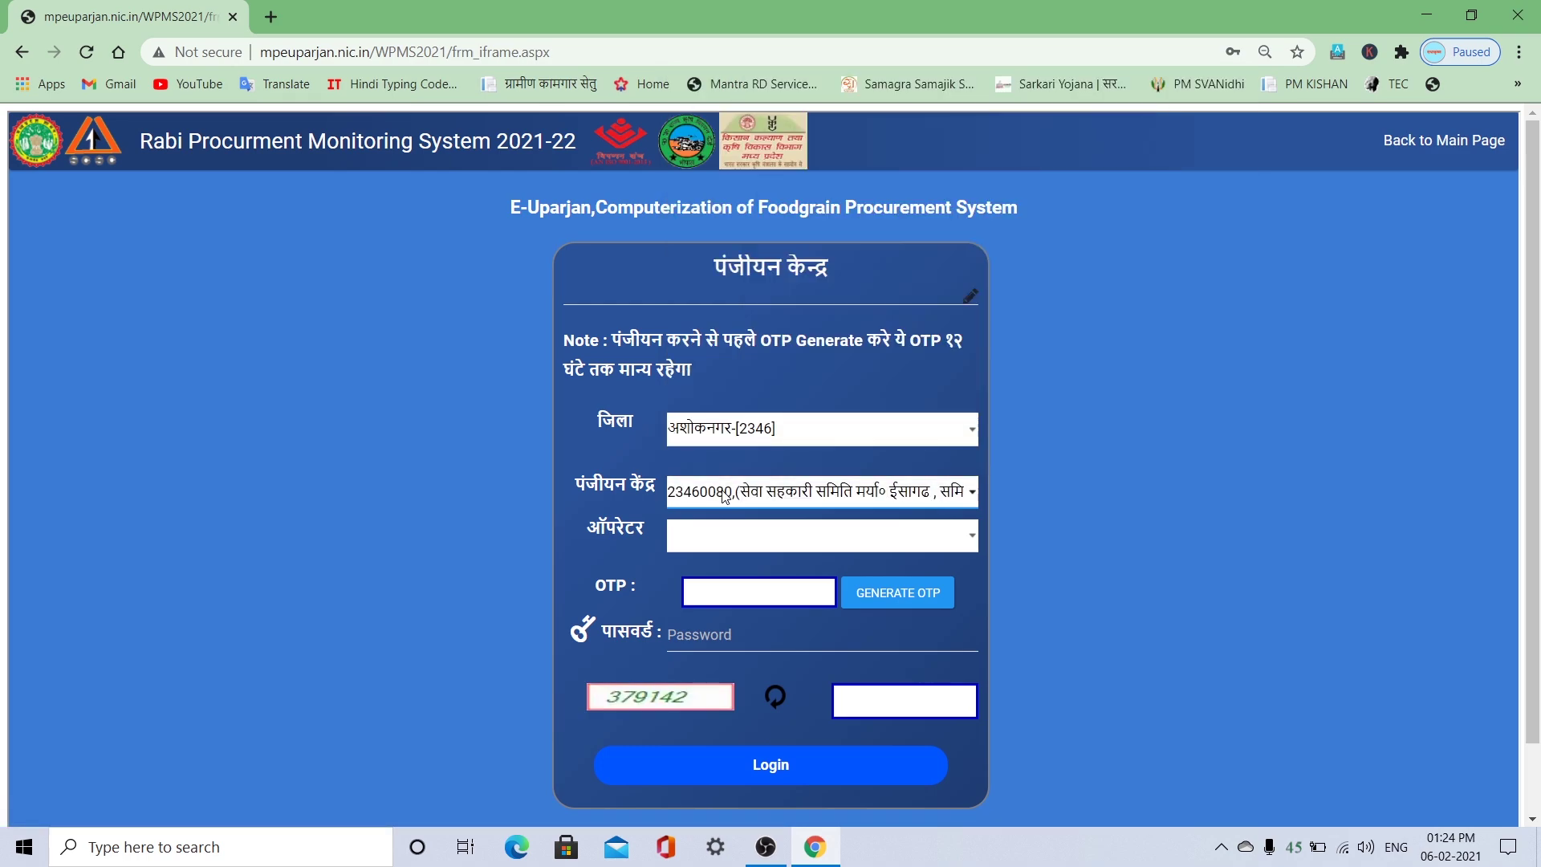
pyautogui.click(763, 536)
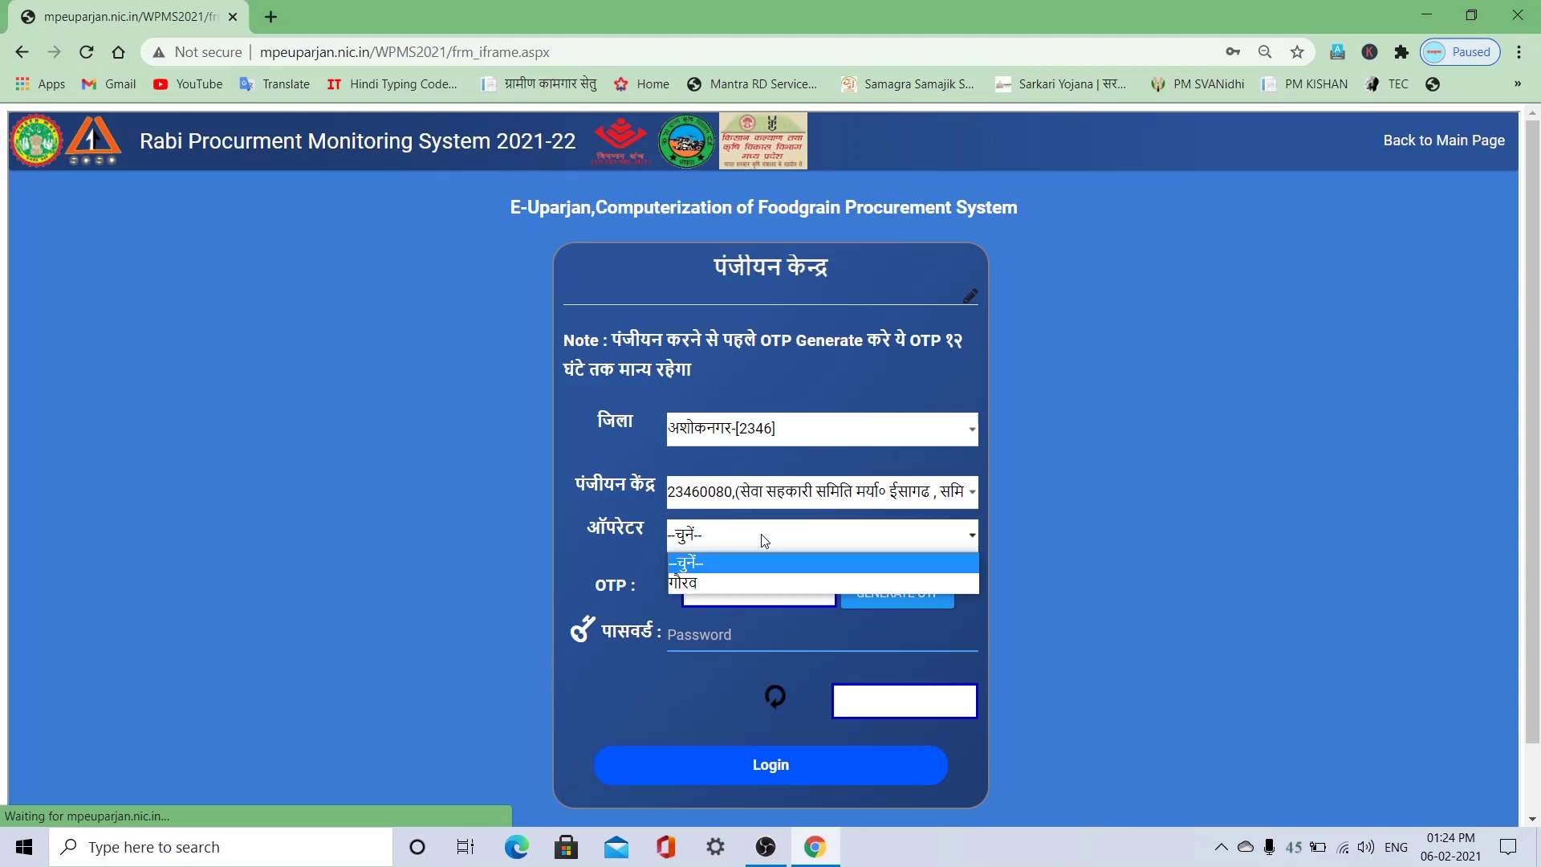
# Choose the centre's operator in the ऑपरेटर dropdown
pyautogui.click(687, 581)
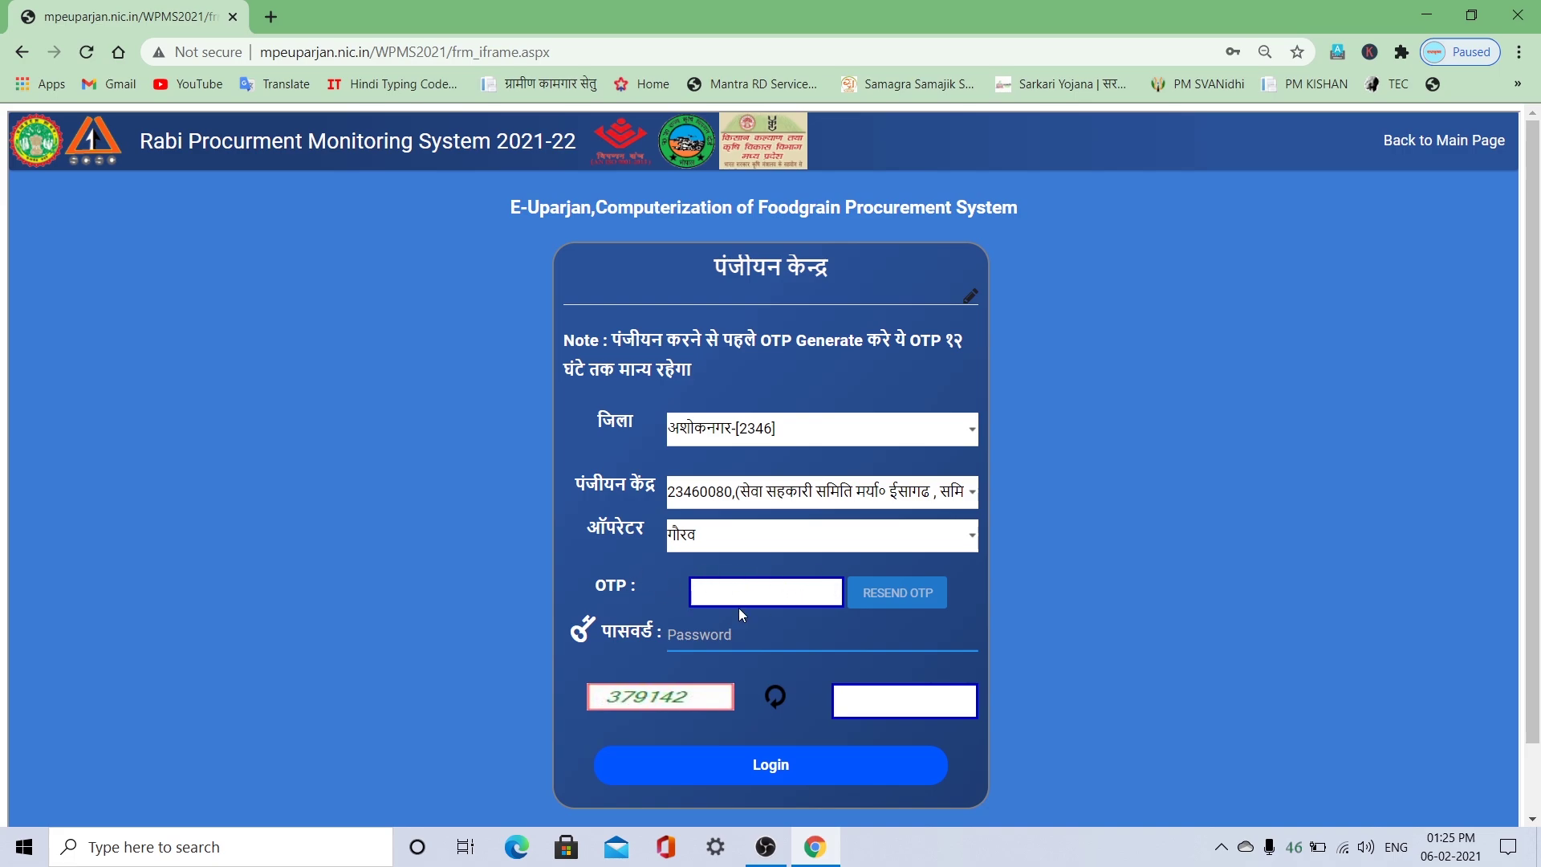
# Autofill the saved OTP and password, enter the captcha, and log in
pyautogui.click(707, 585)
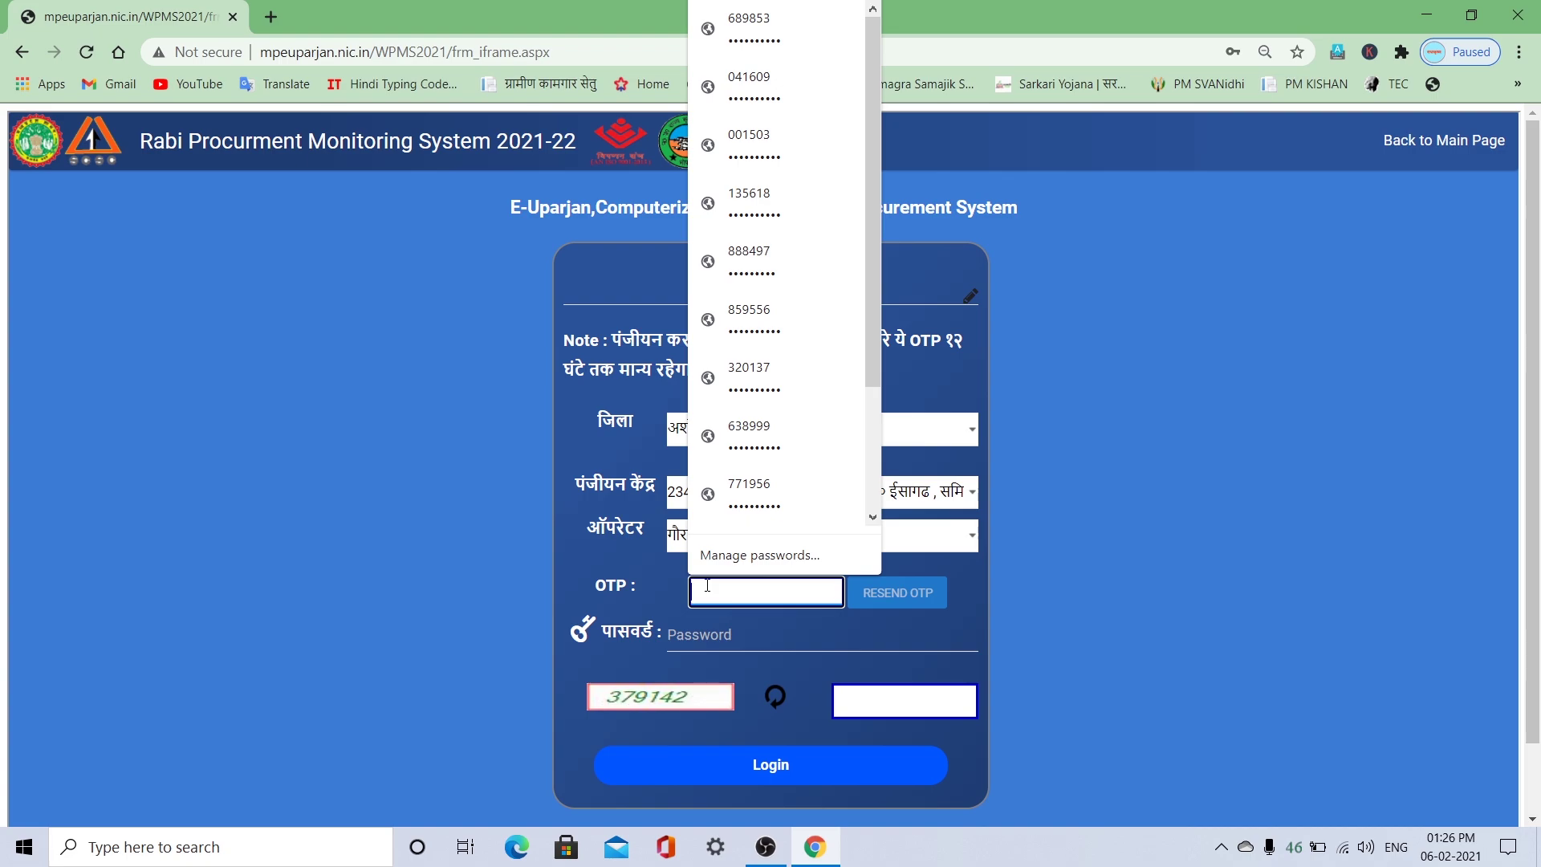
pyautogui.click(792, 21)
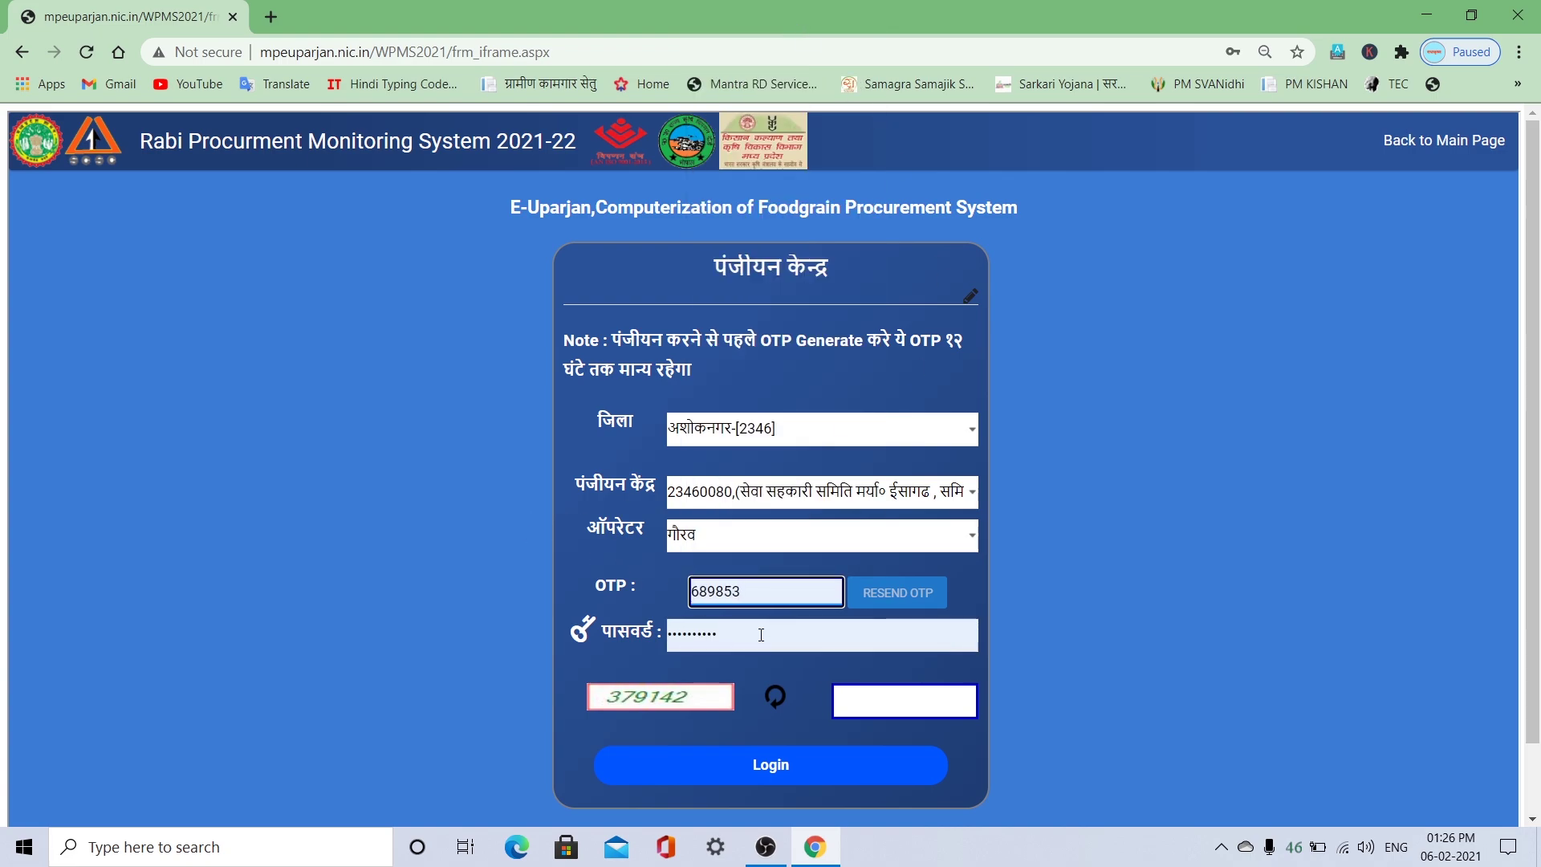
pyautogui.click(843, 694)
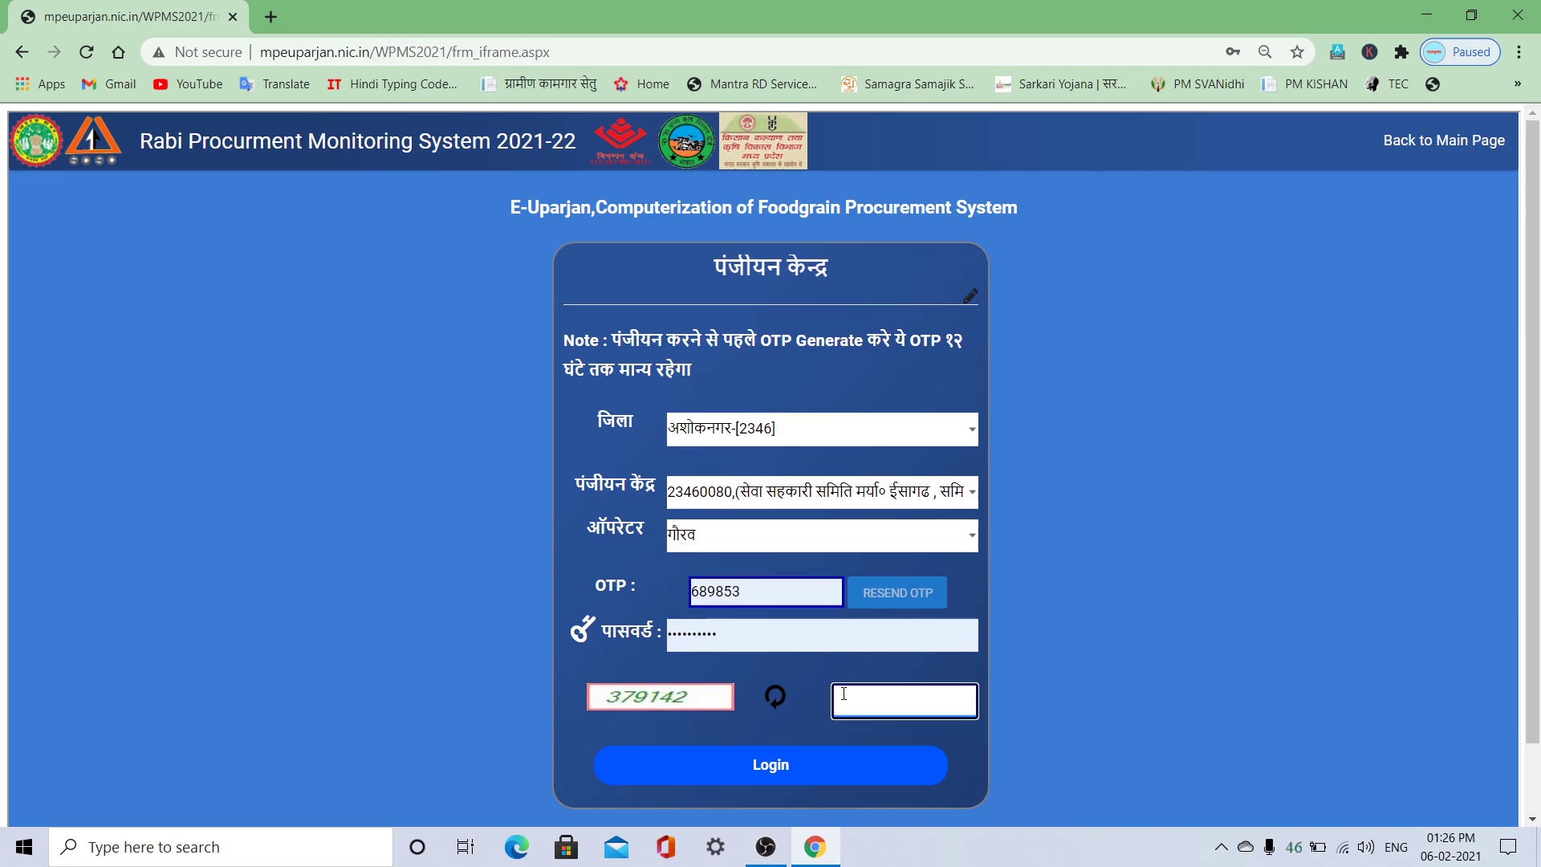
pyautogui.click(783, 773)
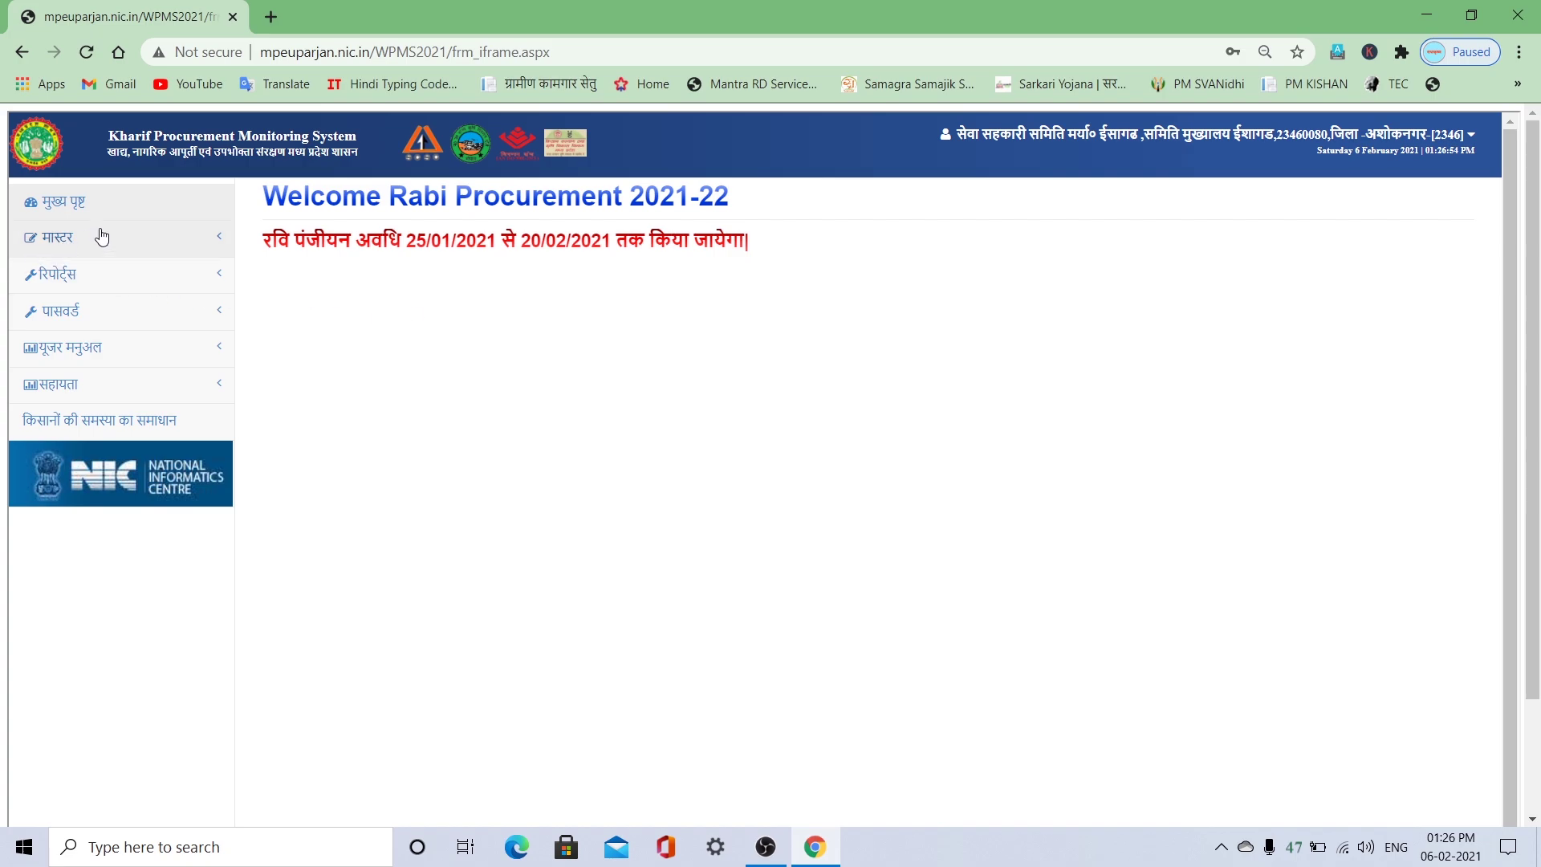
# Open नया किसान पंजीयन from the मास्टर menu in the sidebar
pyautogui.click(68, 243)
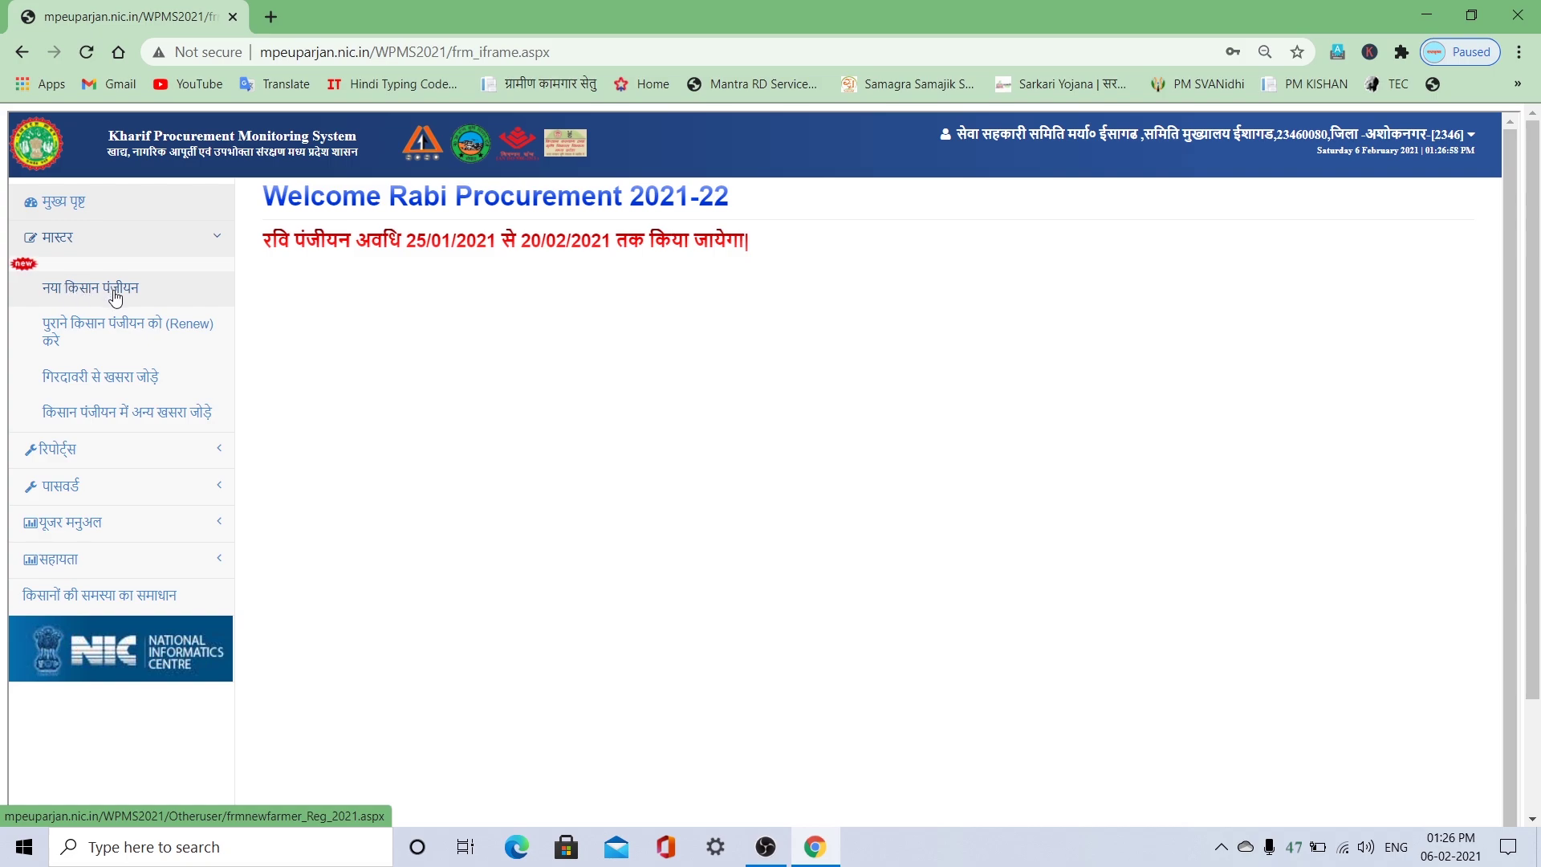
pyautogui.click(67, 291)
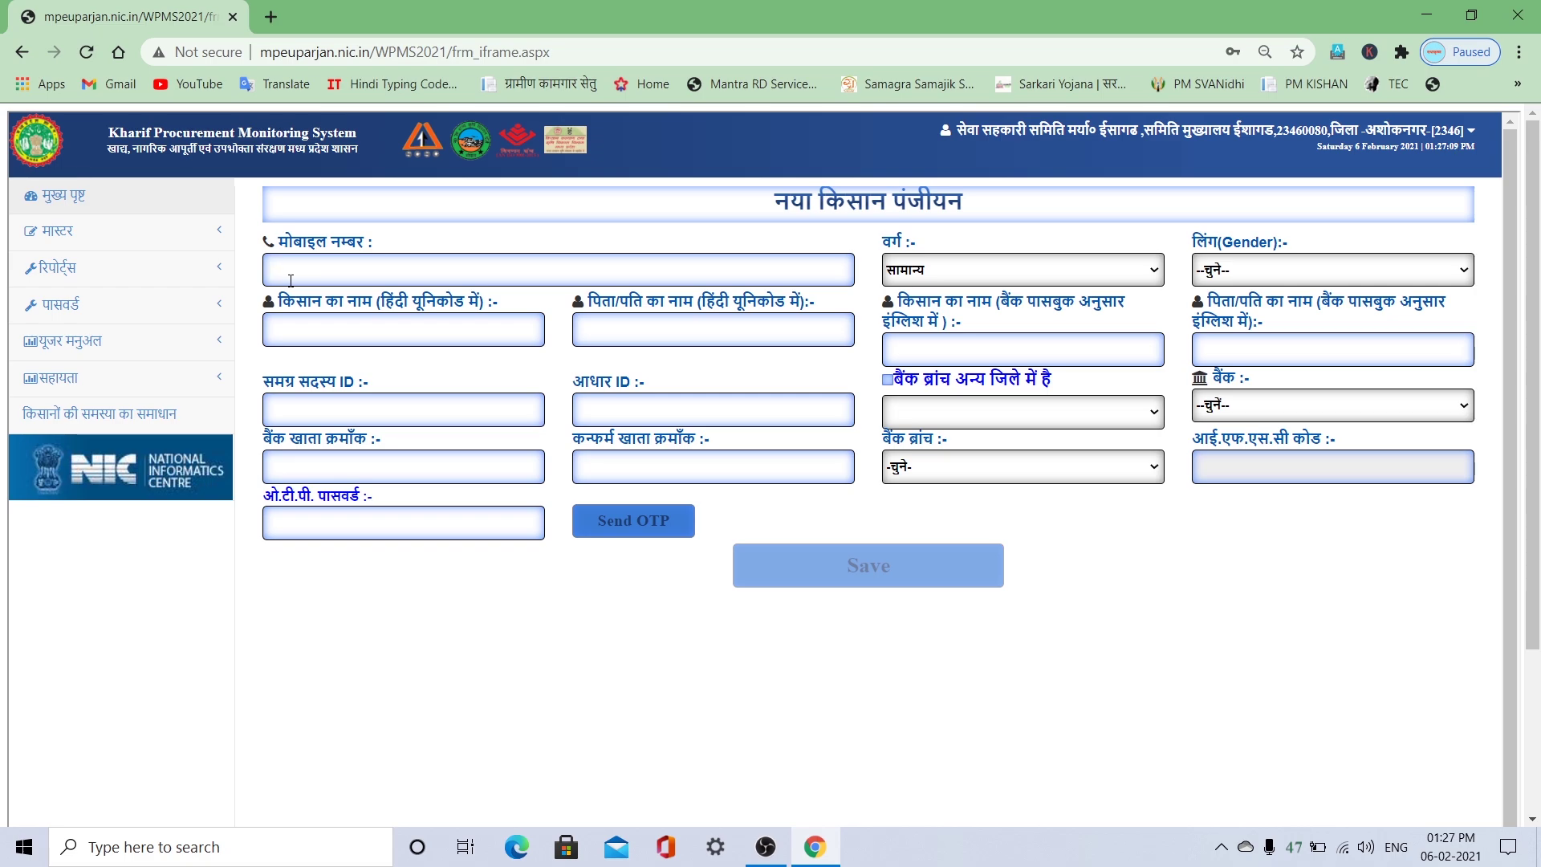
# Enter the farmer's mobile number, set वर्ग to ओ.बी.सी. and लिंग to Male
pyautogui.click(291, 281)
pyautogui.write('9926')
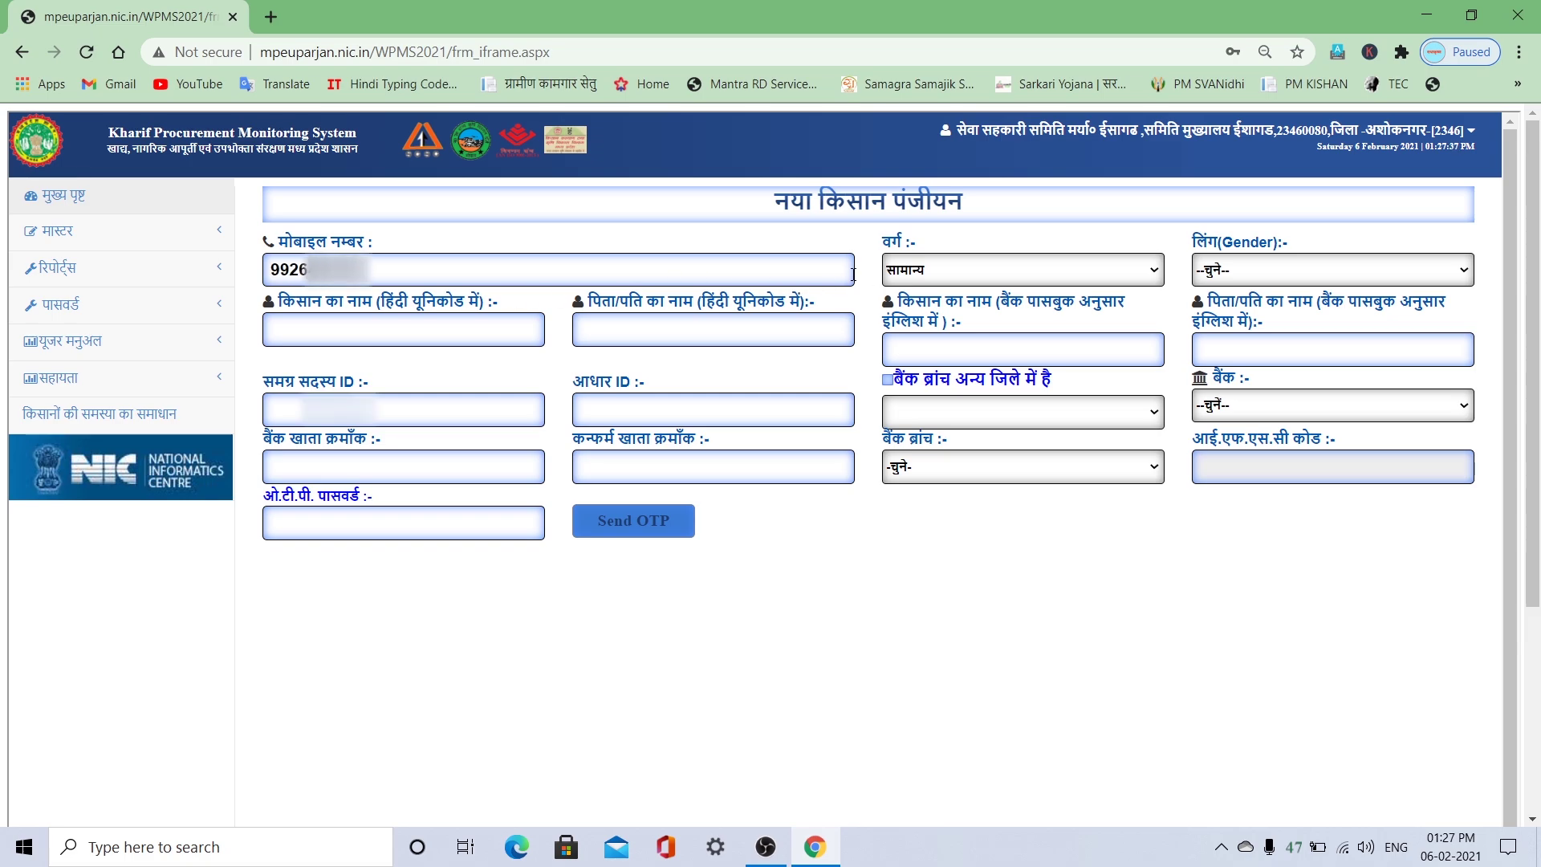
pyautogui.click(941, 273)
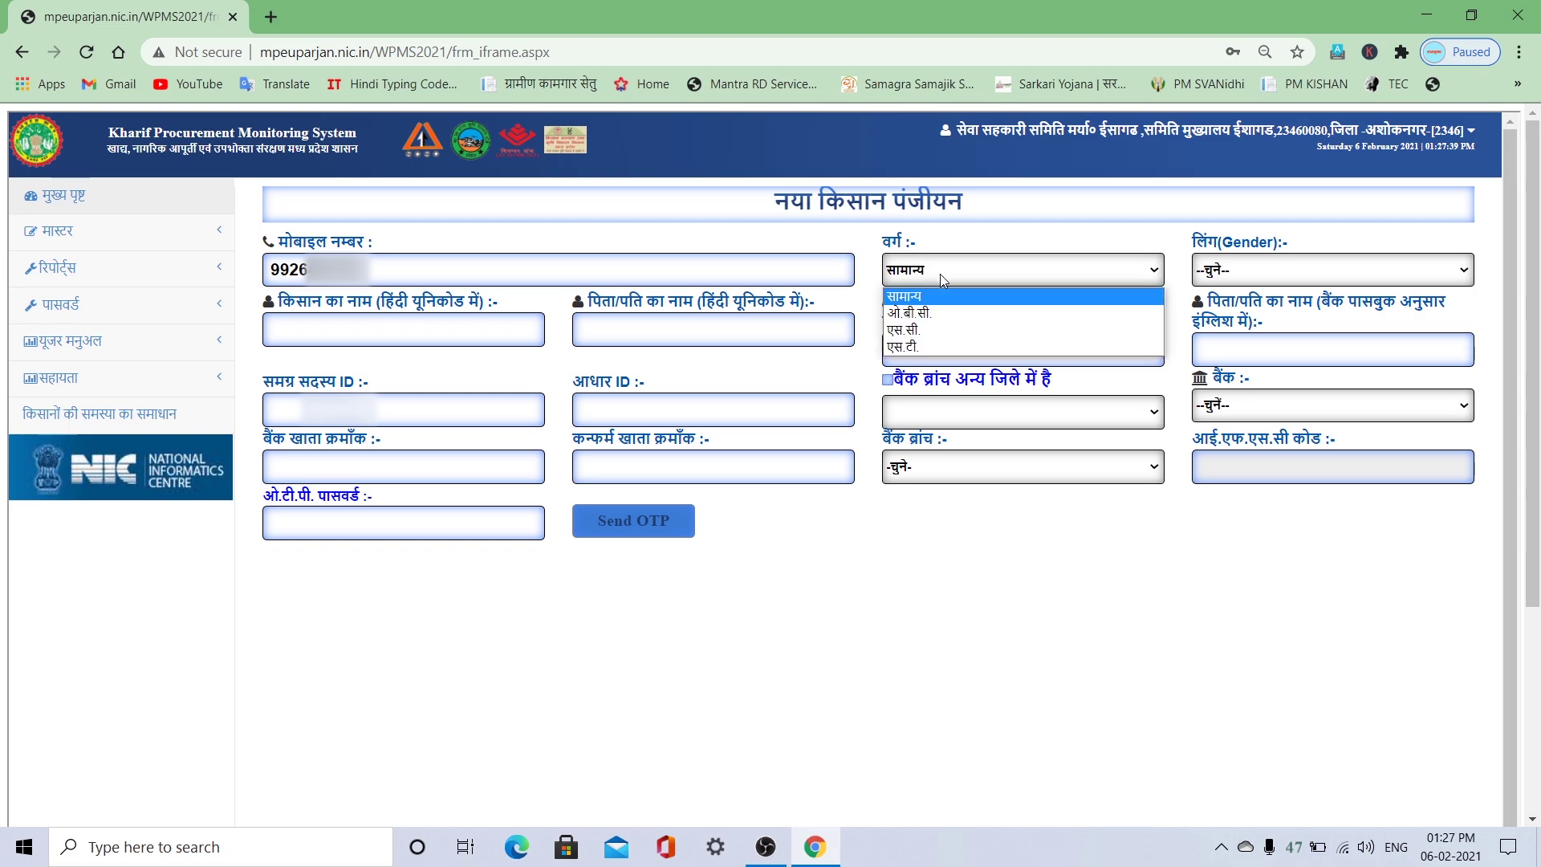
pyautogui.click(924, 314)
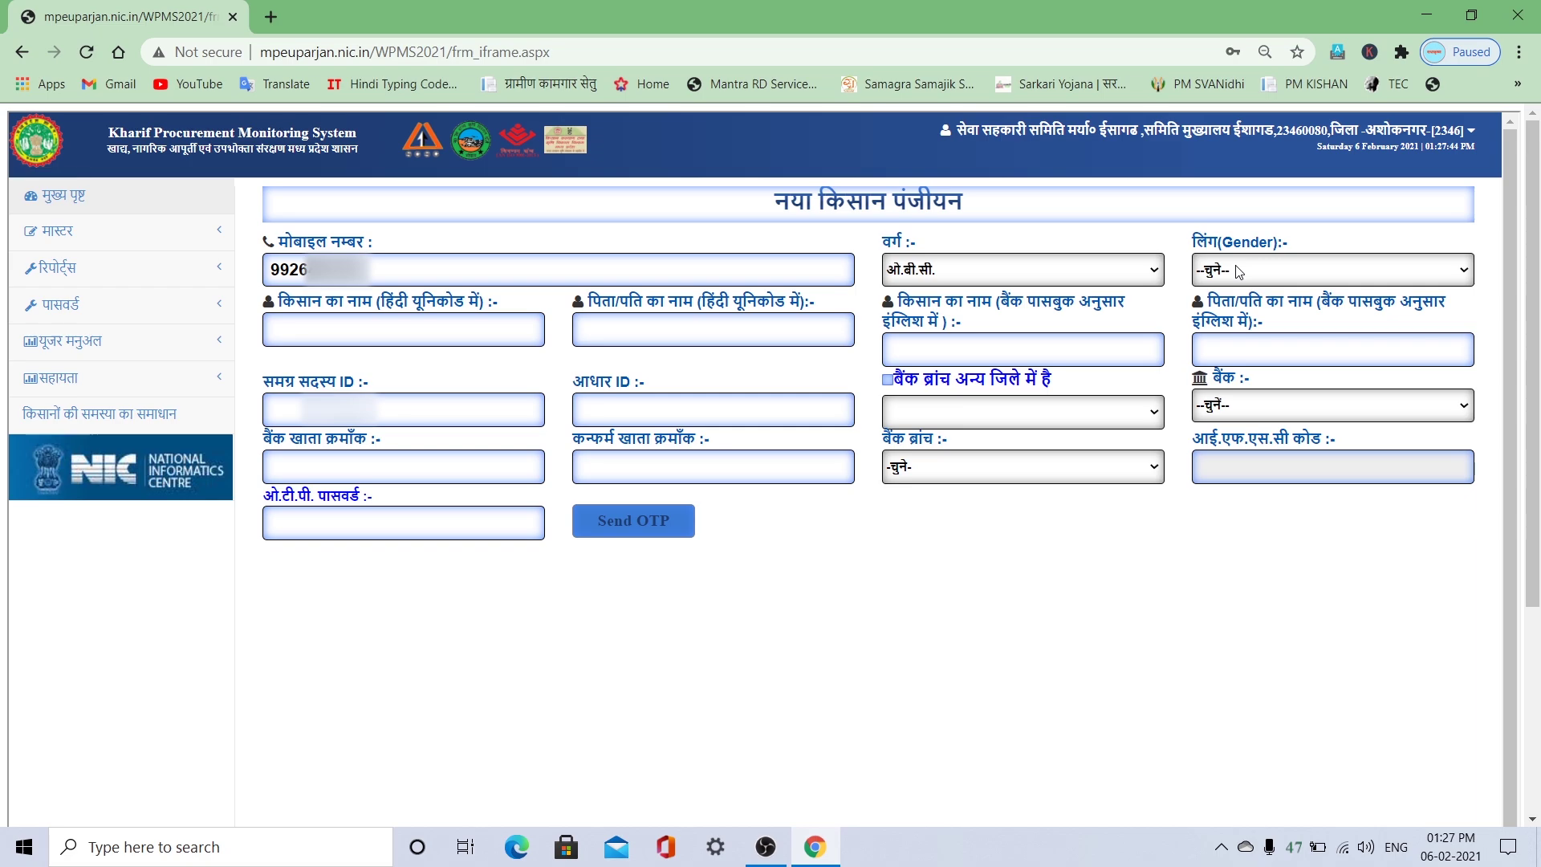
pyautogui.click(1237, 270)
pyautogui.click(1216, 313)
pyautogui.click(444, 338)
# Switch input to Hindi Google Input Tools and enter the farmer's full name in Hindi
pyautogui.click(1394, 854)
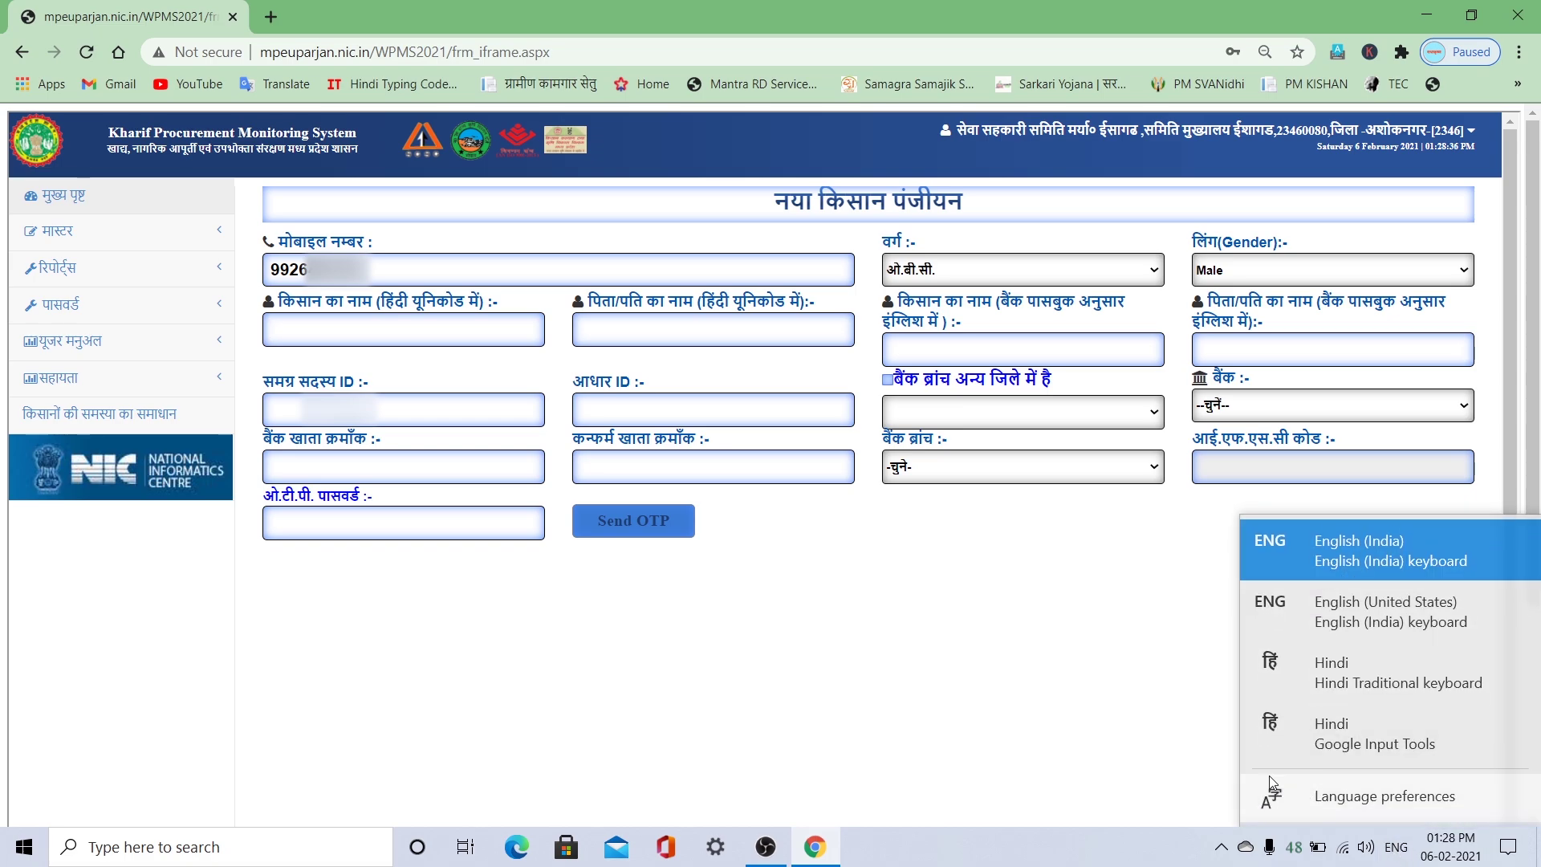
pyautogui.click(1394, 736)
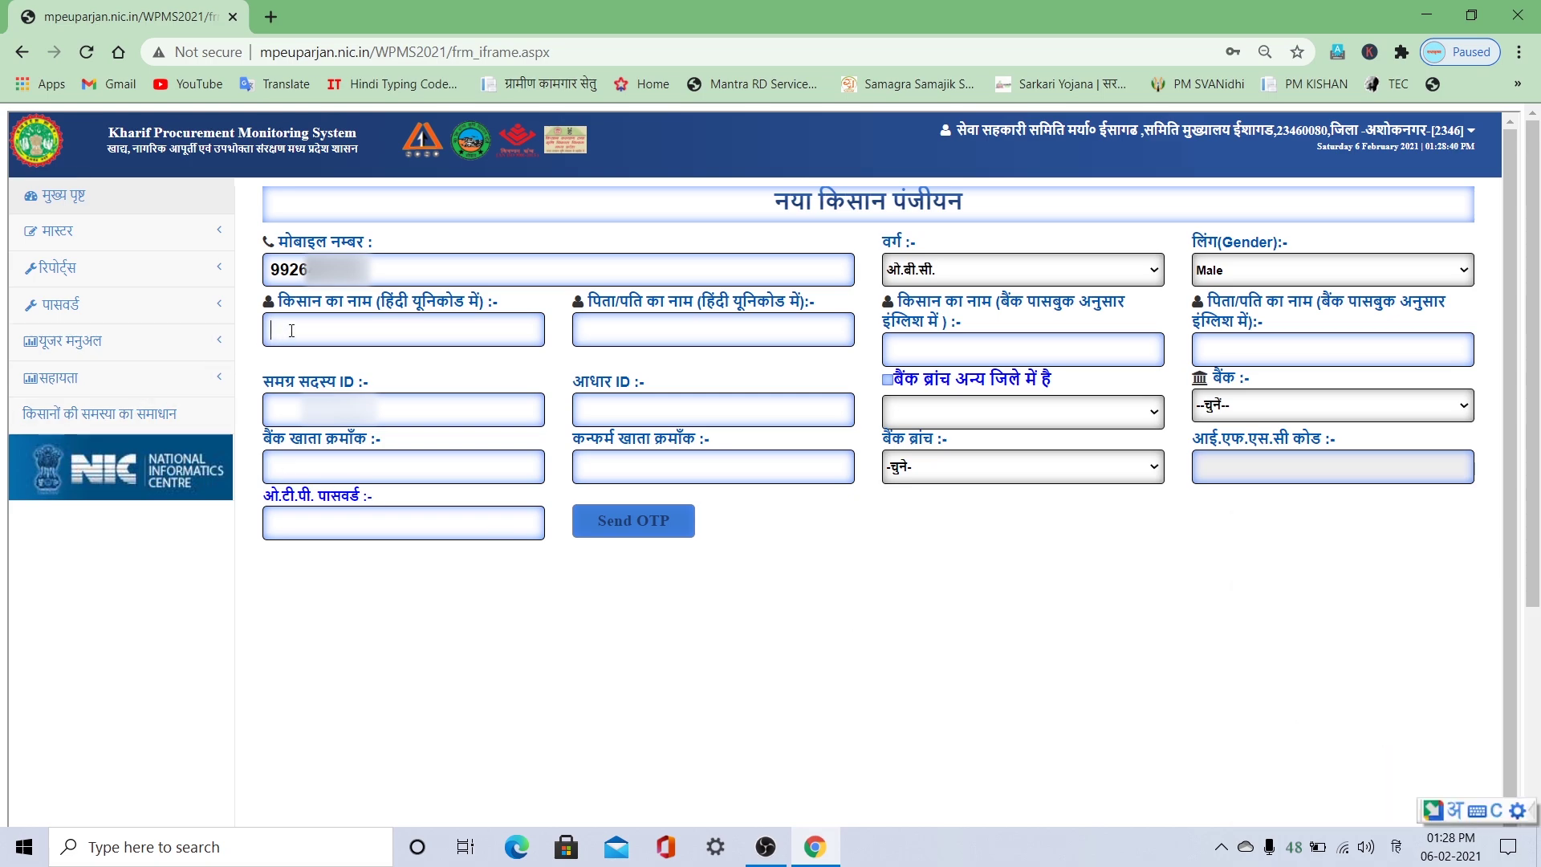
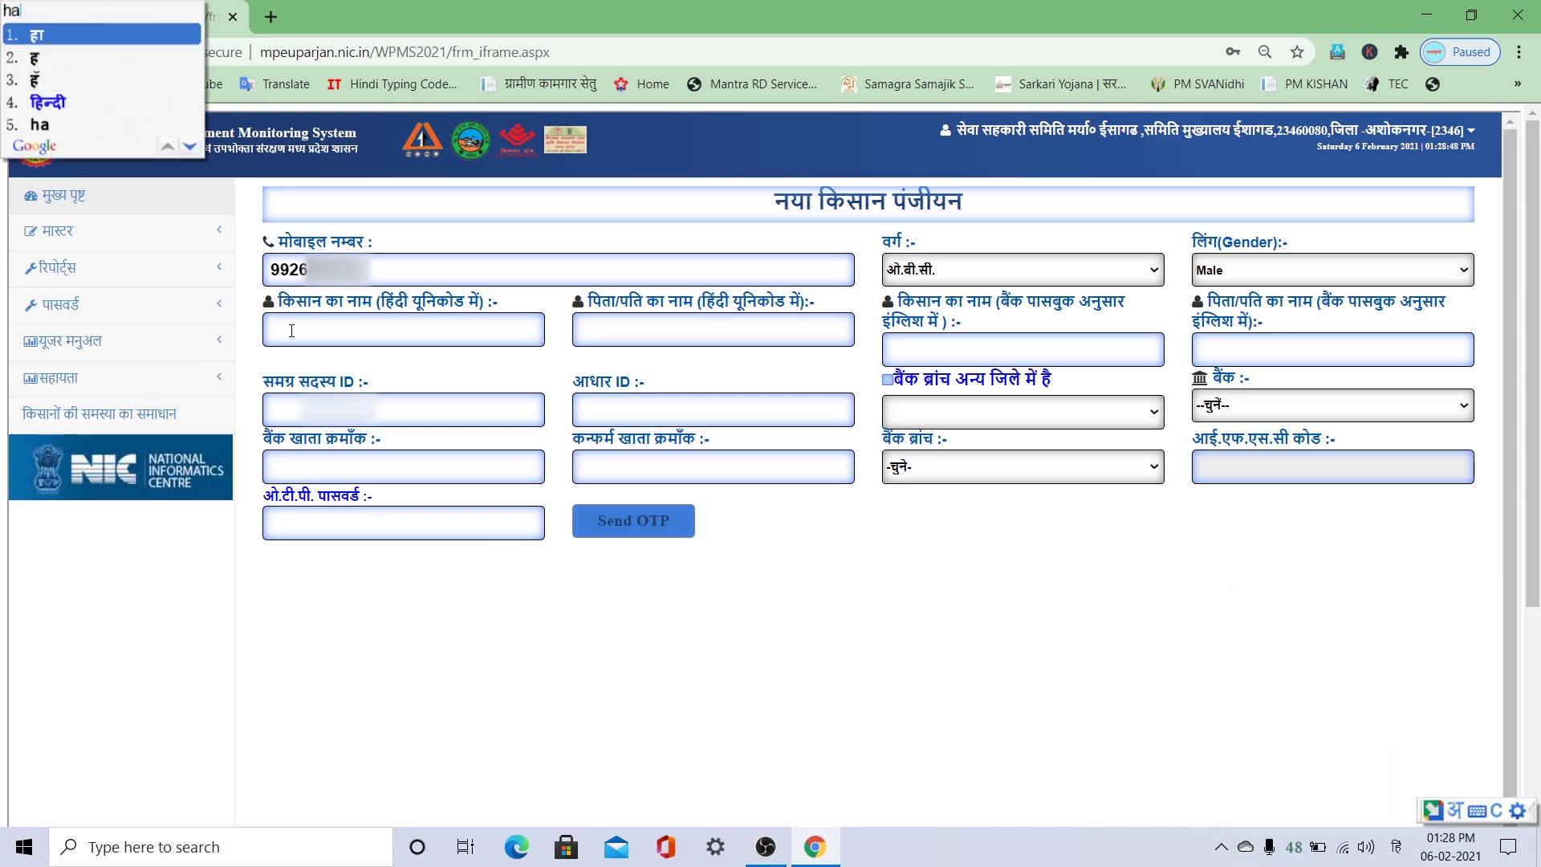
pyautogui.press('space')
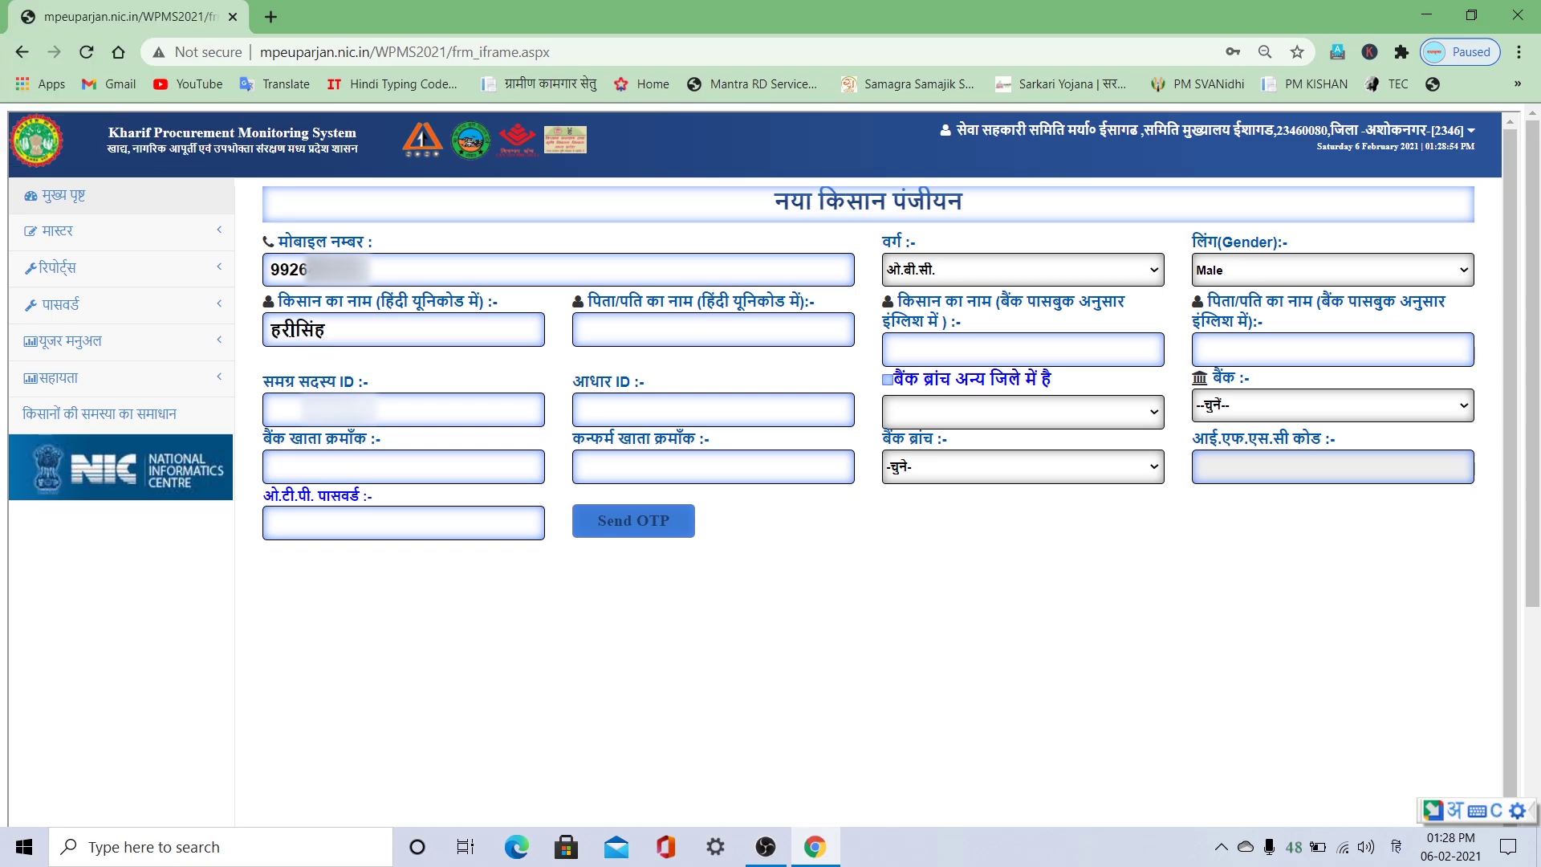
pyautogui.click(294, 329)
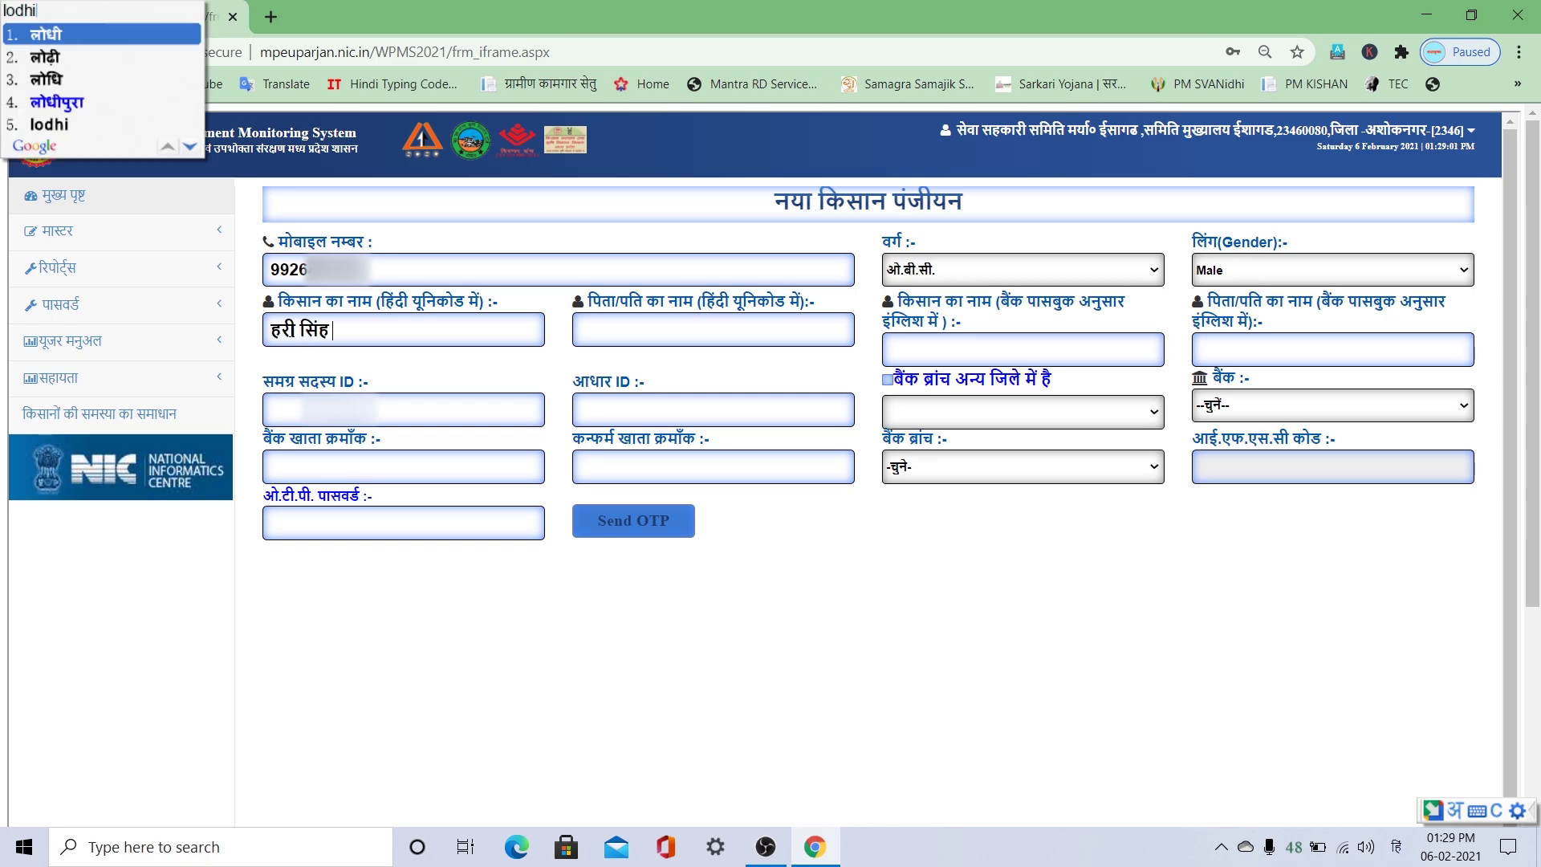
pyautogui.press('Return')
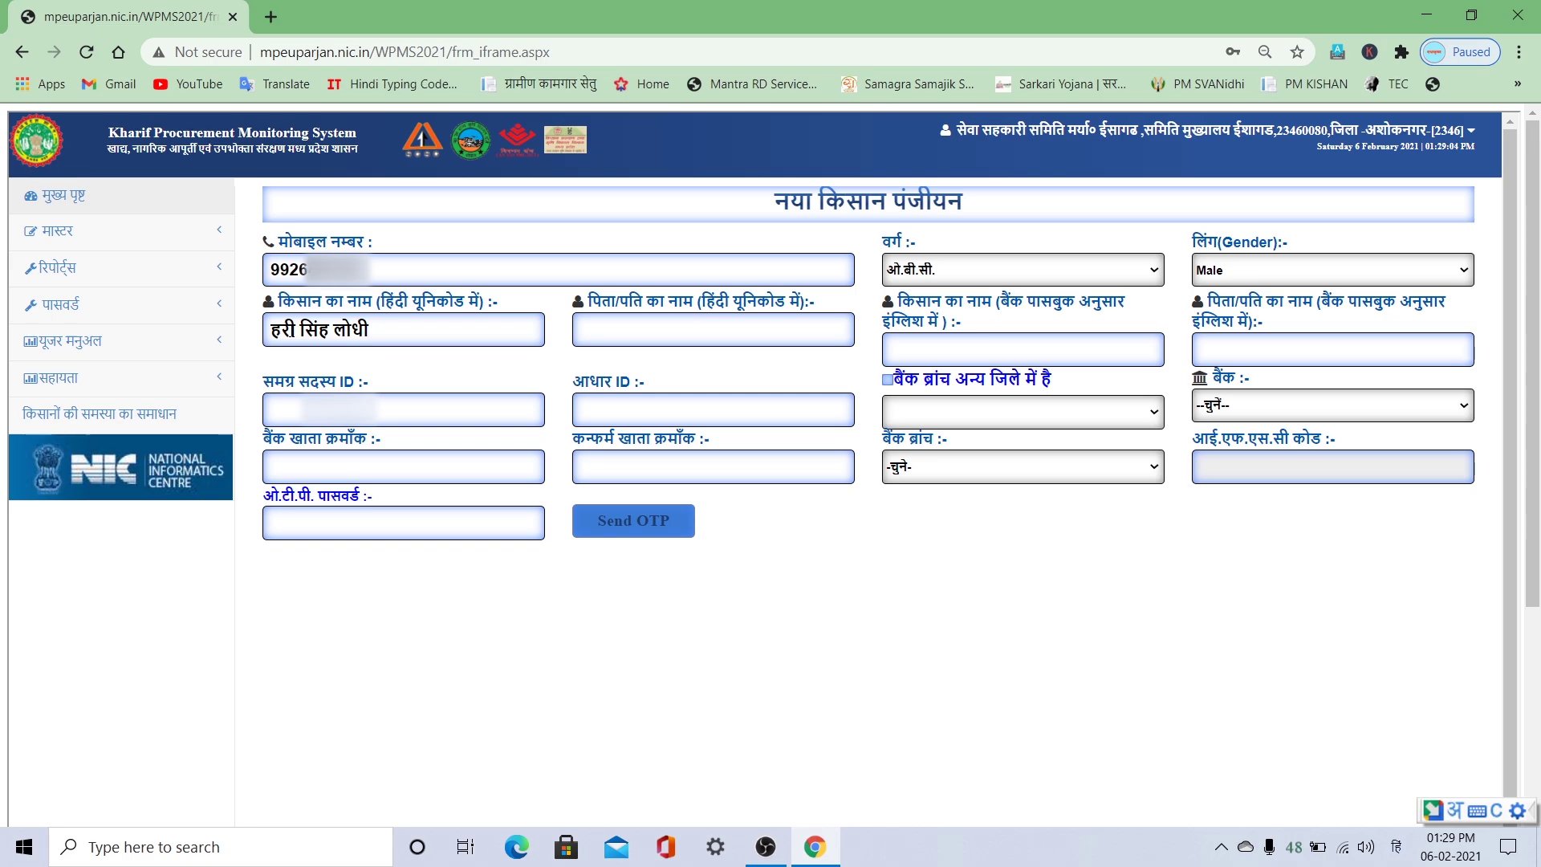
# Enter the father's full name in Hindi in the father's name field
pyautogui.click(577, 324)
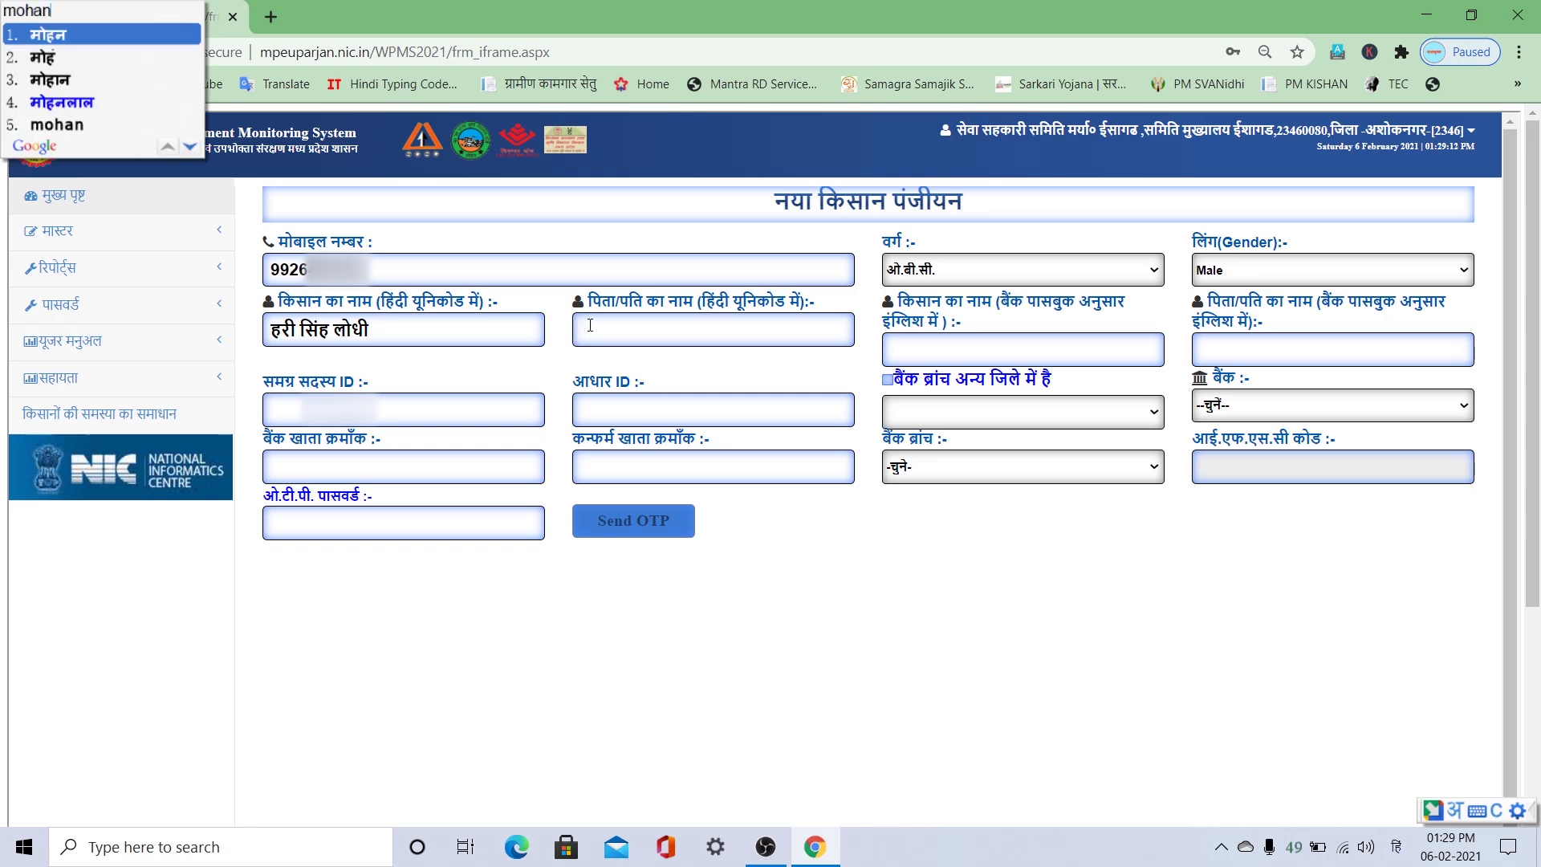
pyautogui.press('Return')
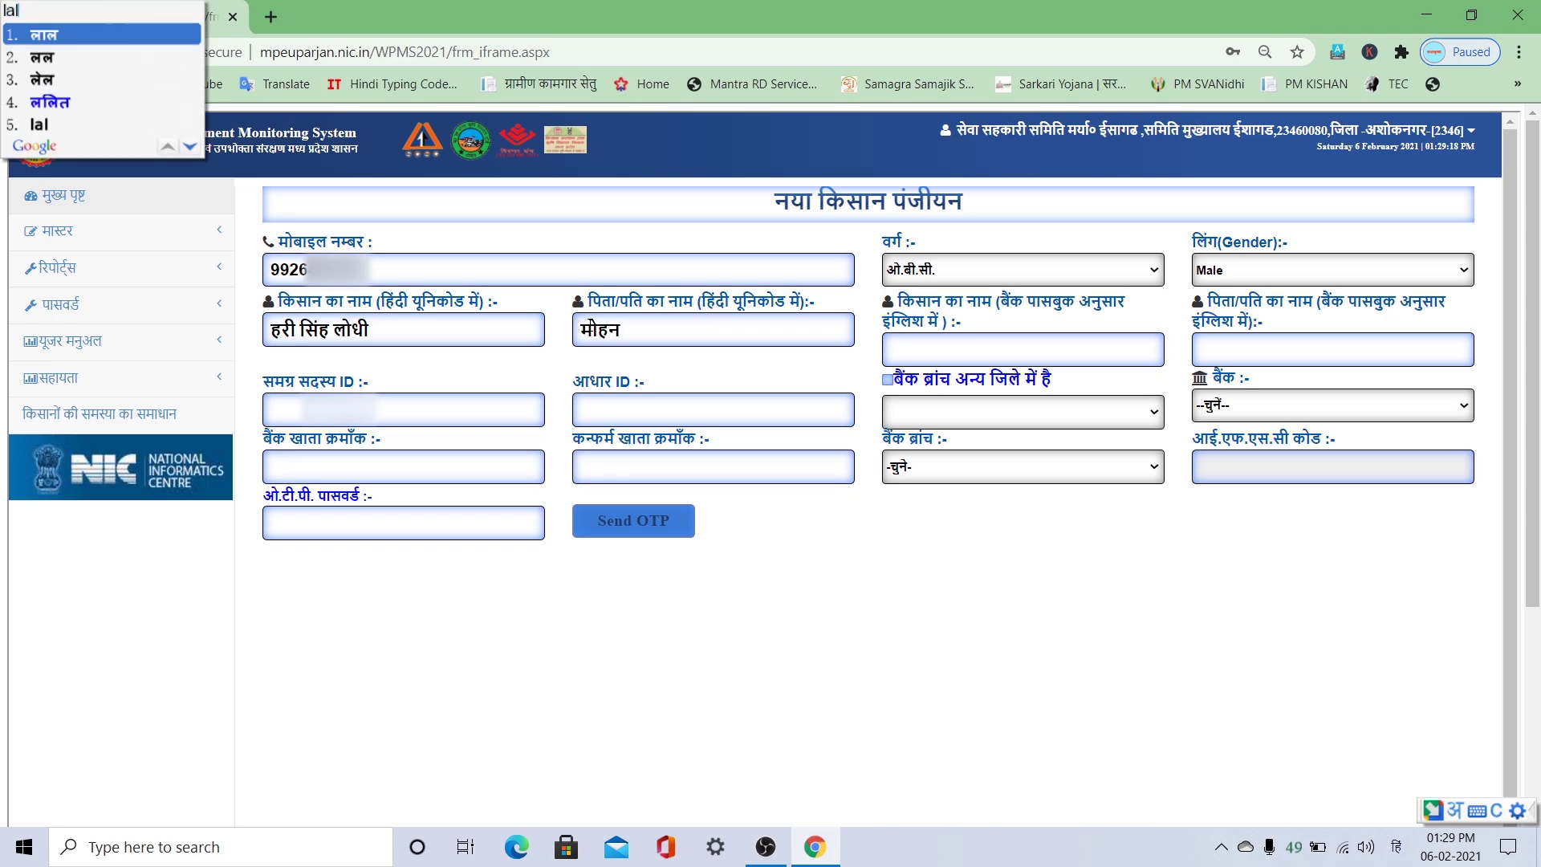
pyautogui.press('Return')
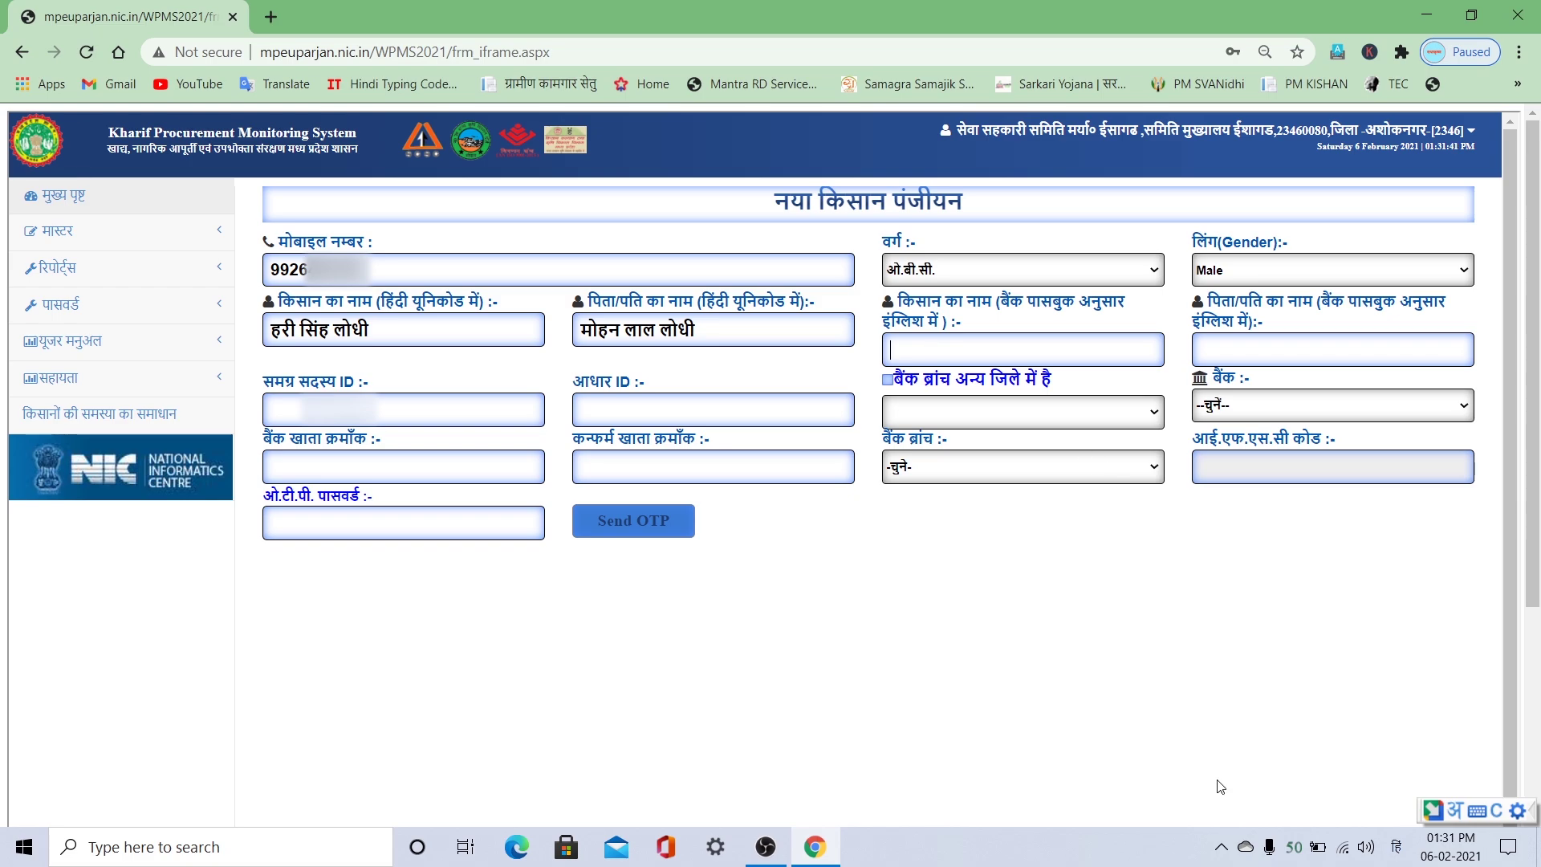
pyautogui.click(1397, 847)
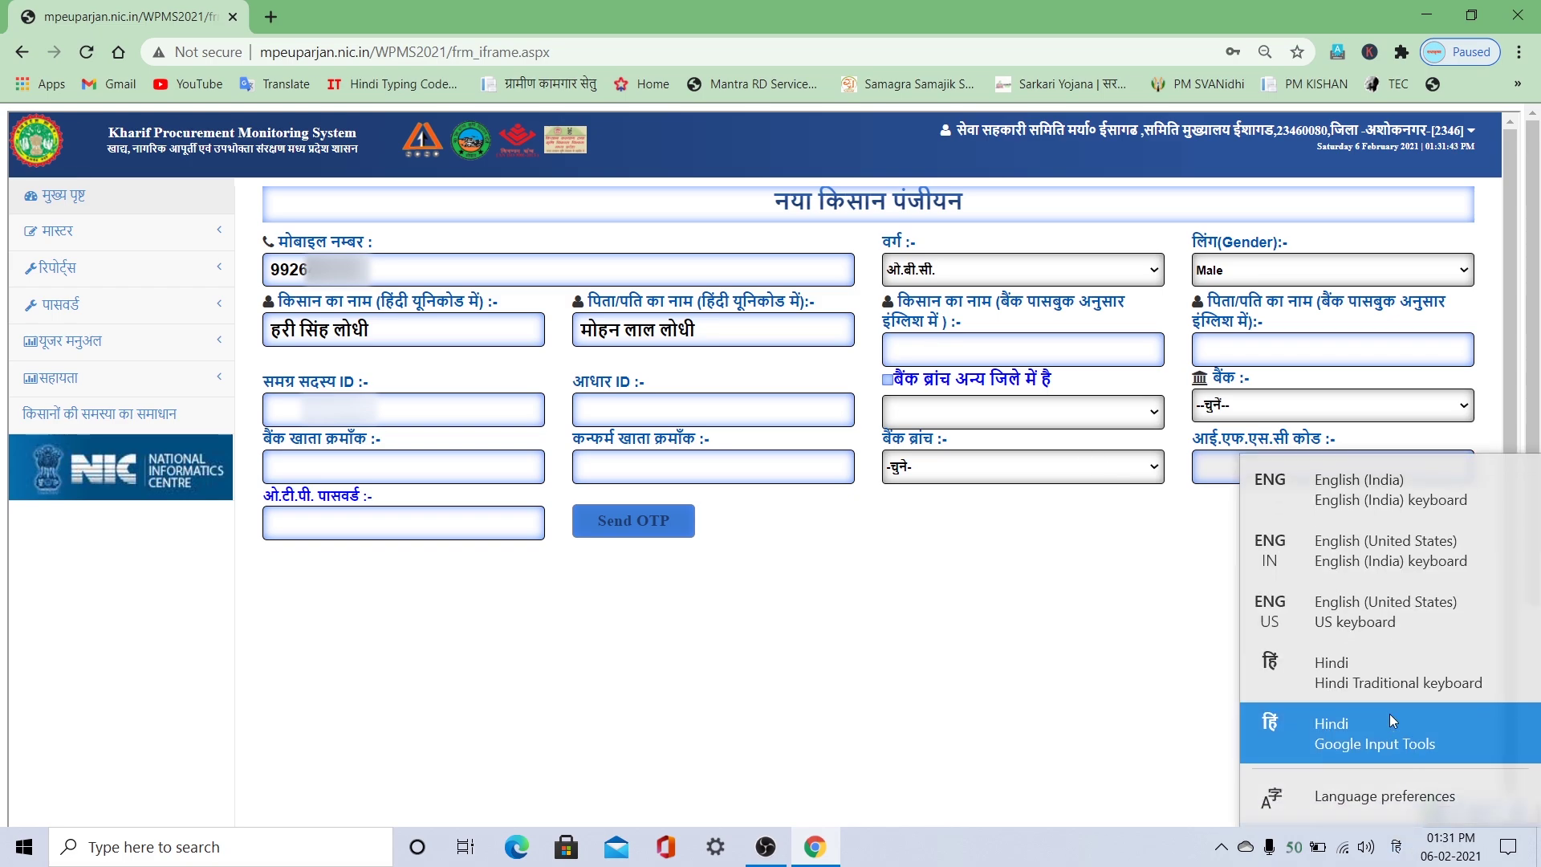
# Switch back to English and type both passbook names in capital letters
pyautogui.click(1364, 540)
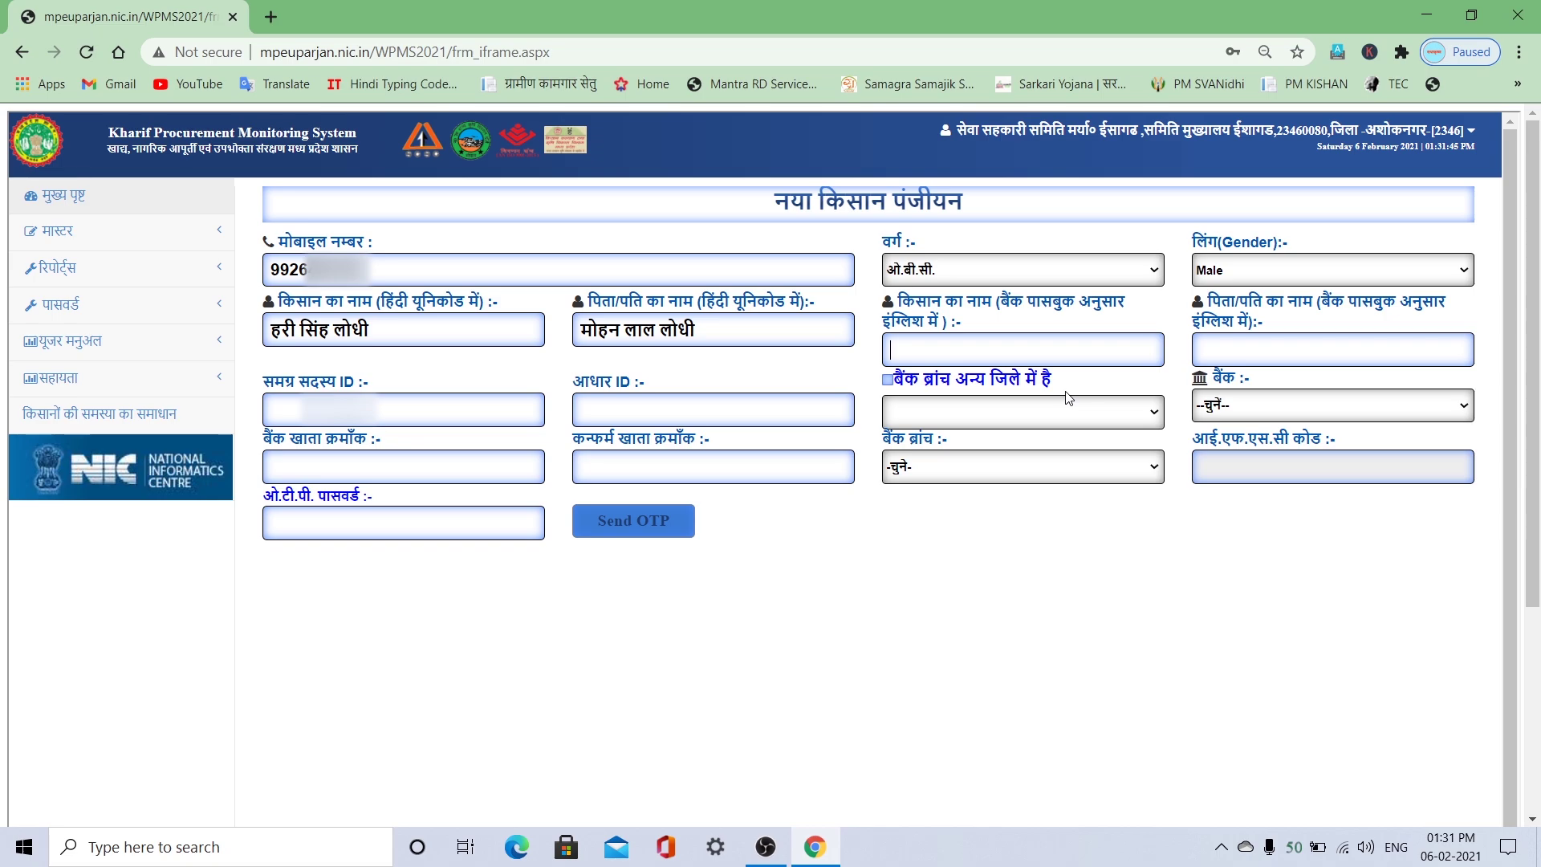
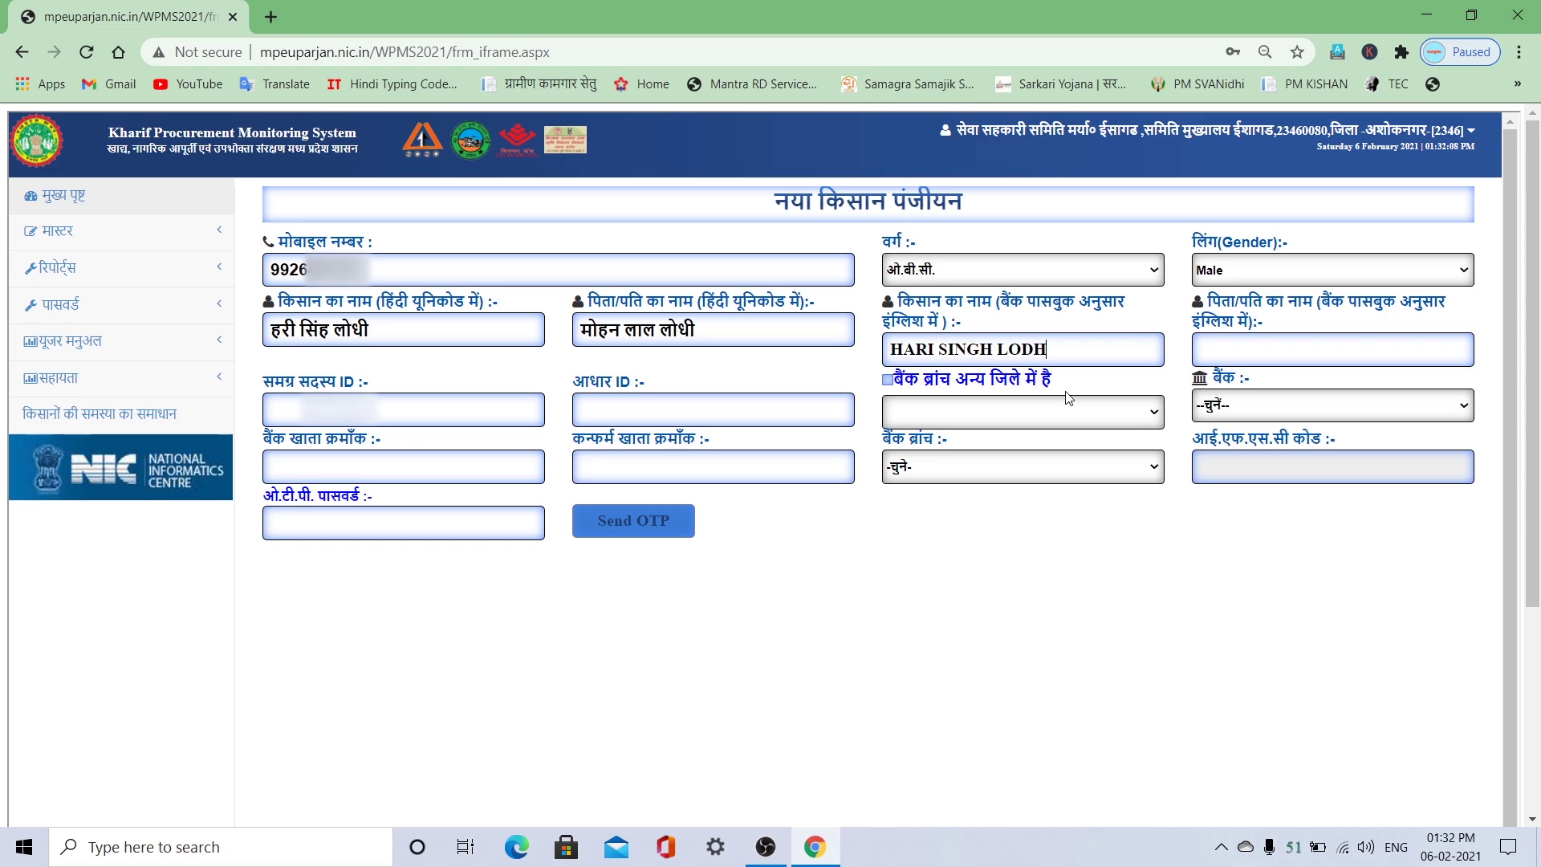
pyautogui.click(1219, 350)
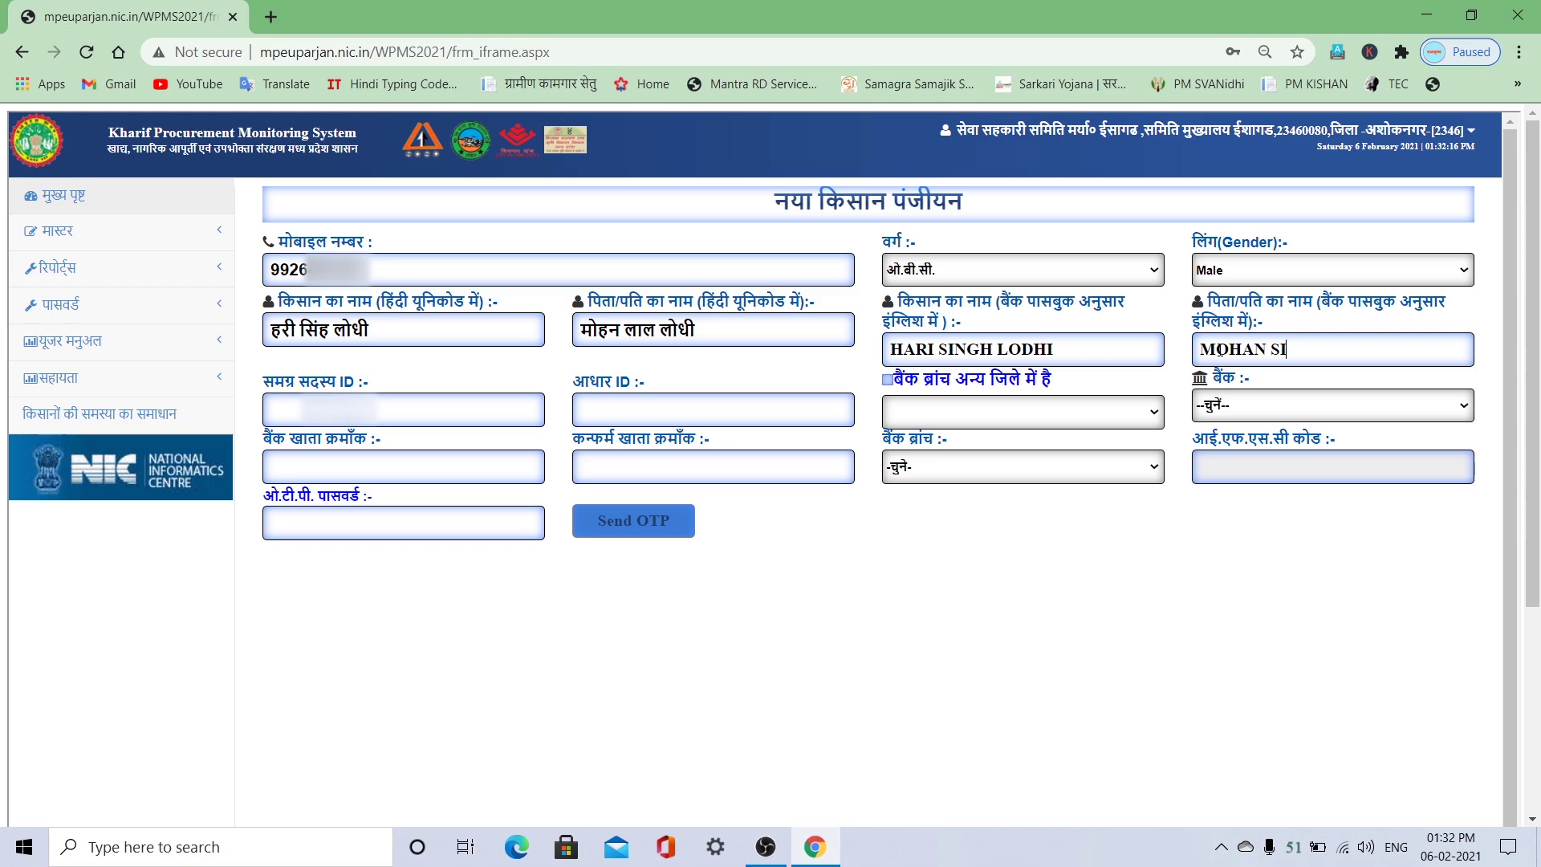
# Fill in the farmer's Samagra member ID and Aadhaar number on the registration form
pyautogui.click(273, 404)
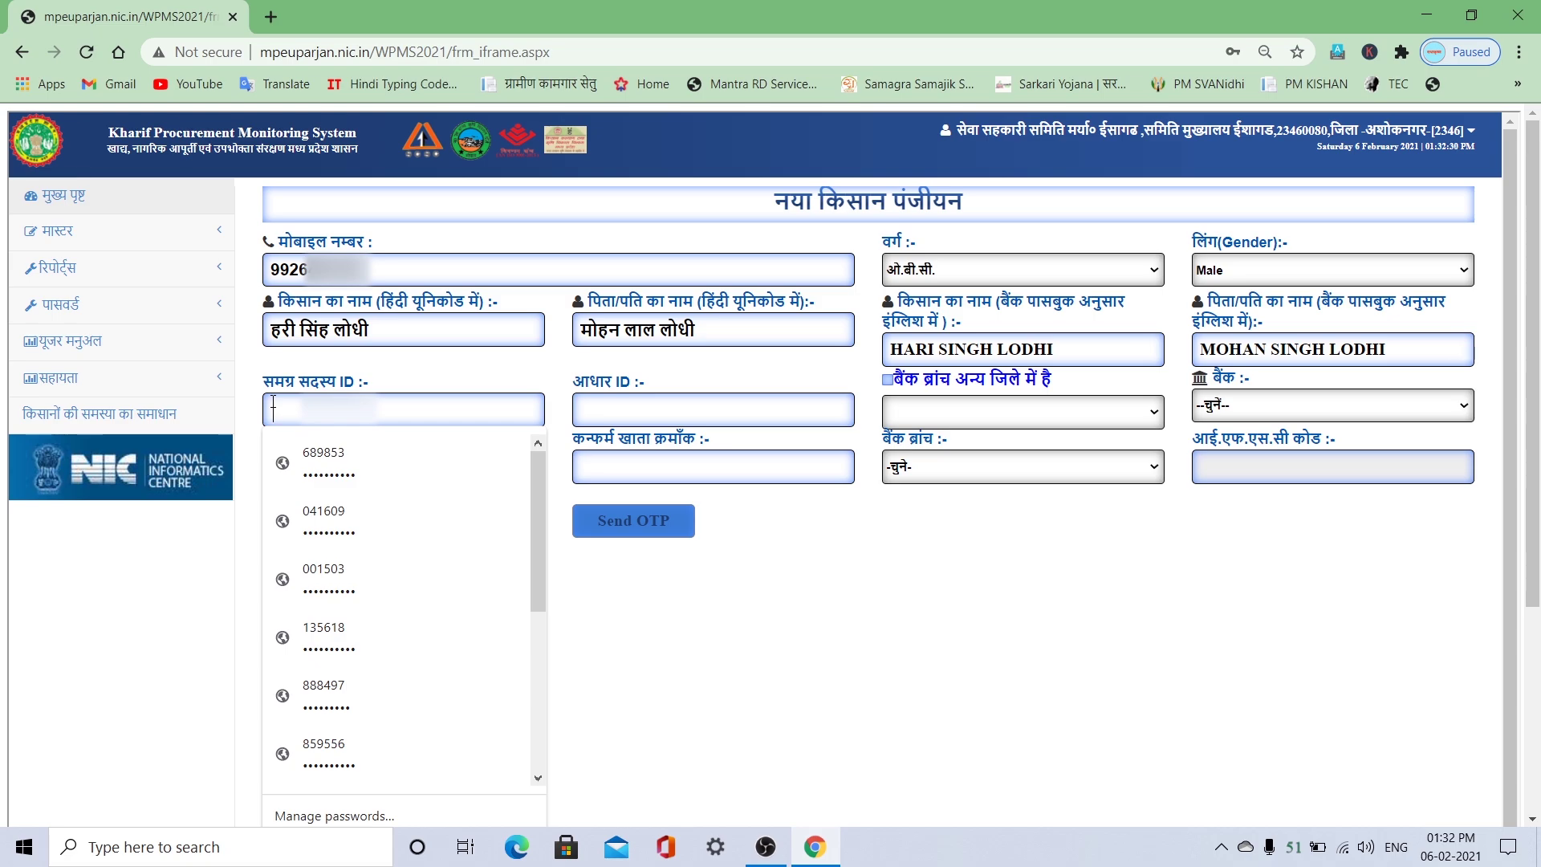
pyautogui.write('14')
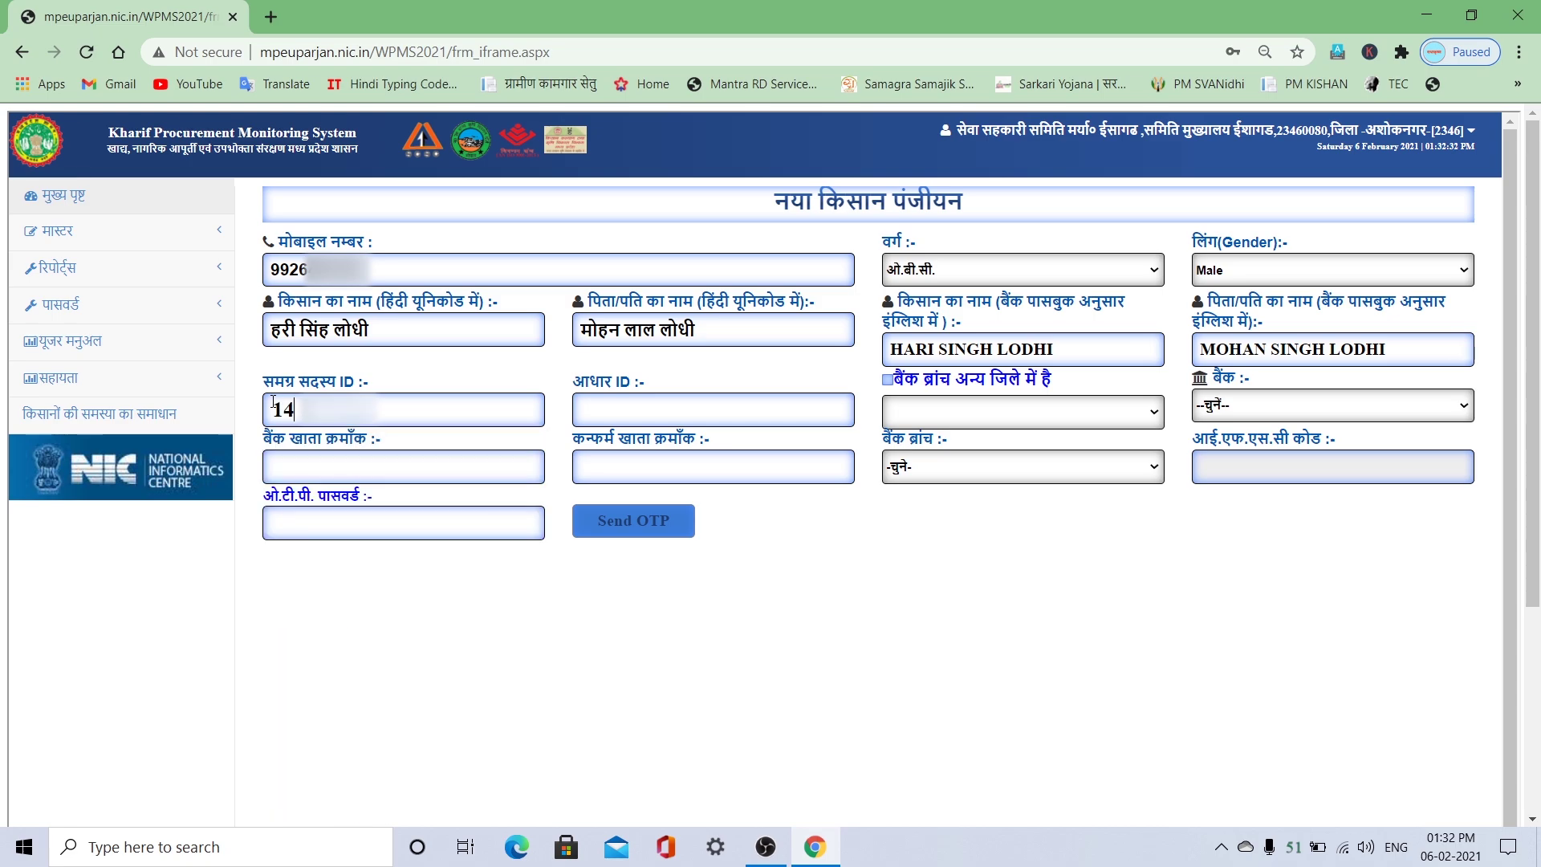
pyautogui.write('1')
pyautogui.write('5')
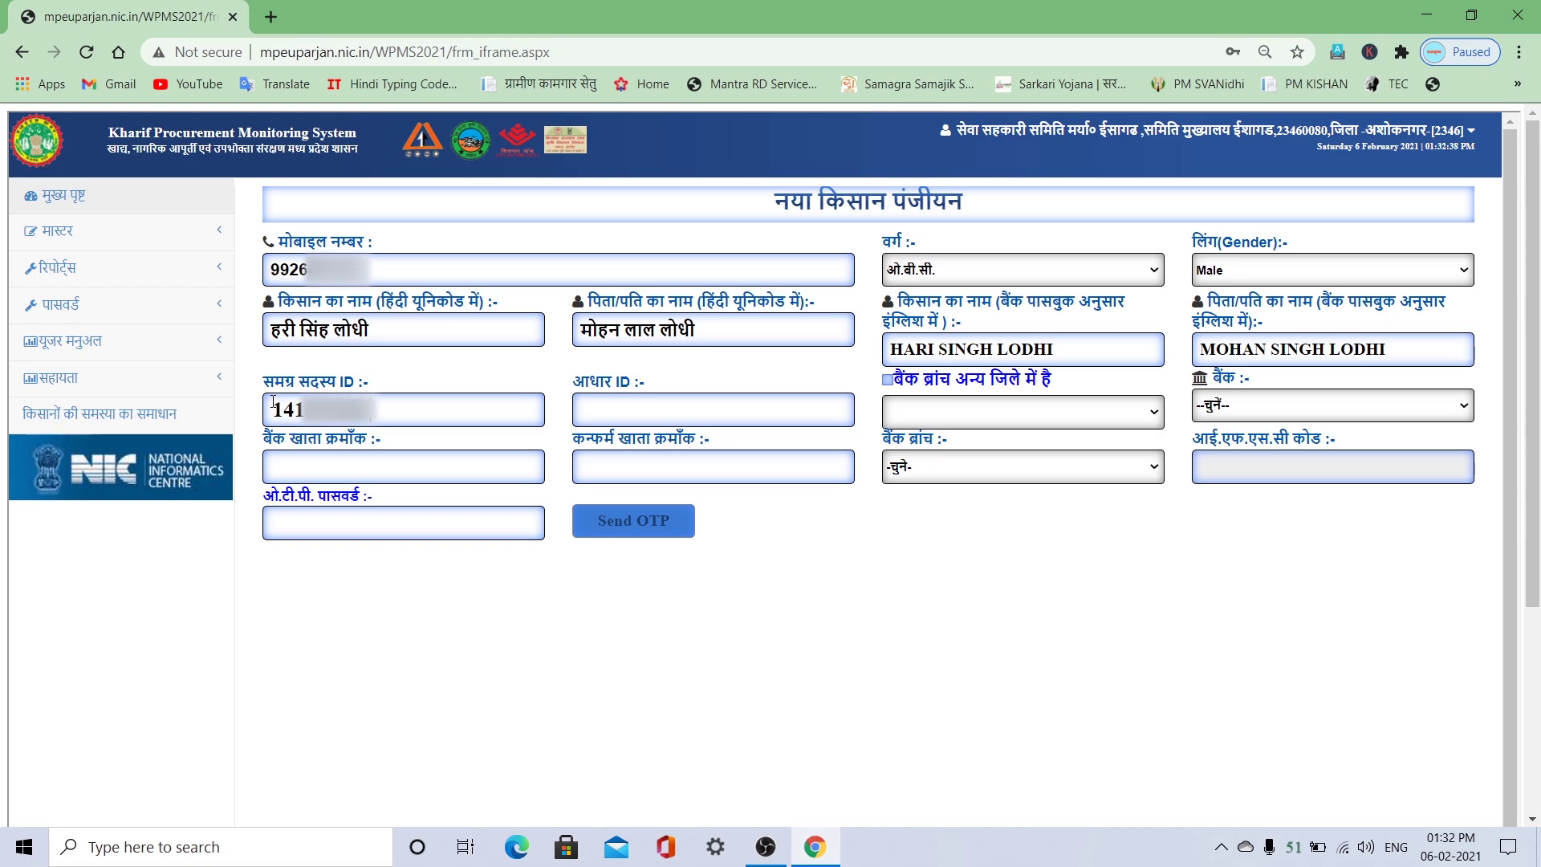
pyautogui.click(591, 410)
pyautogui.write('93301')
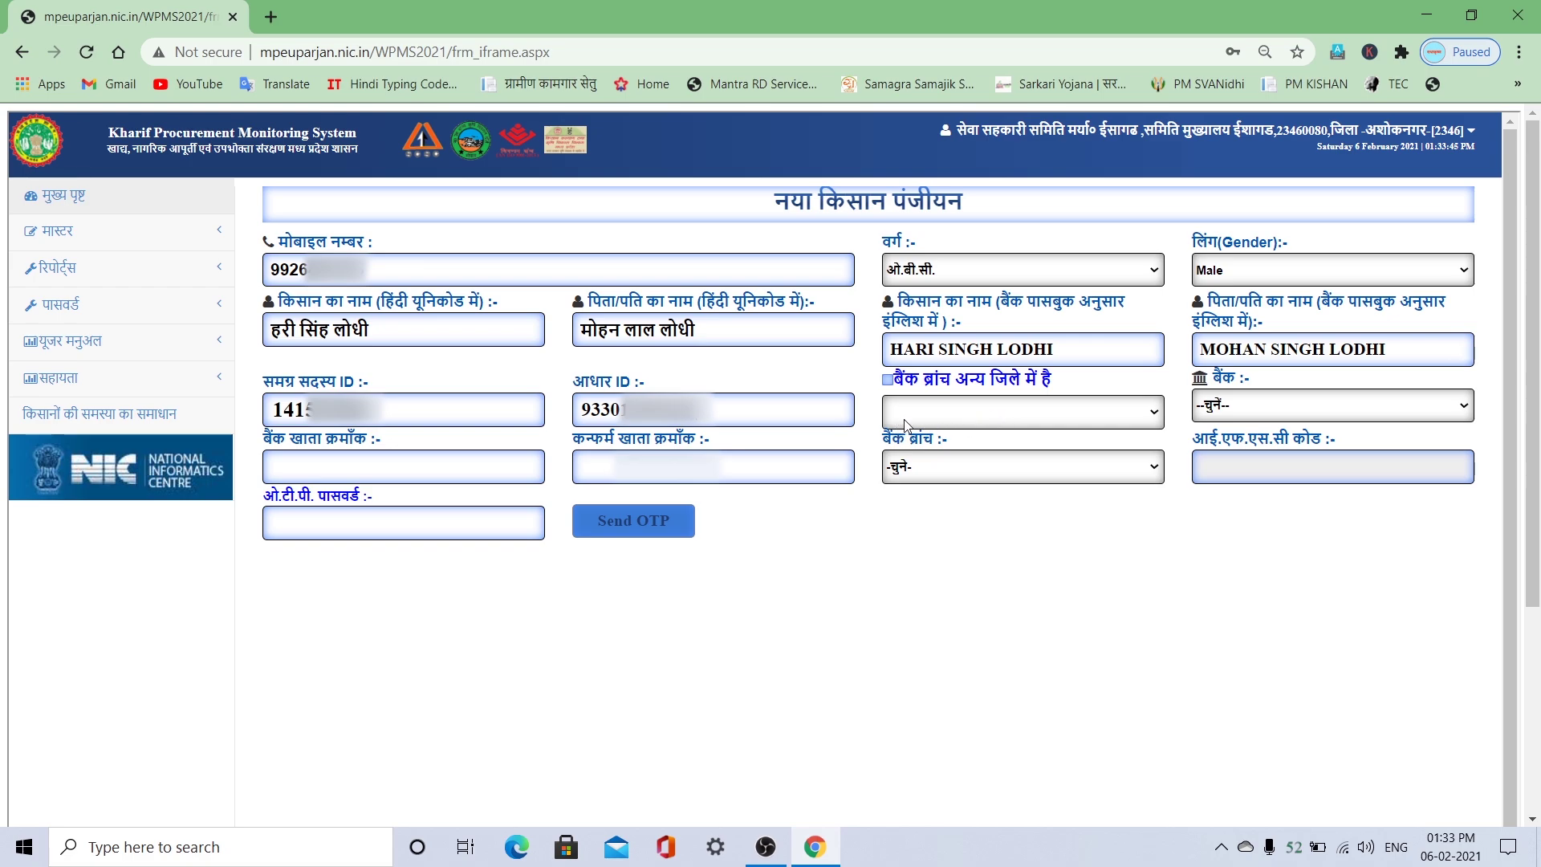
# Choose STATE BANK OF INDIA, enter and confirm the account number, and select branch ESSAGARH
pyautogui.click(1233, 415)
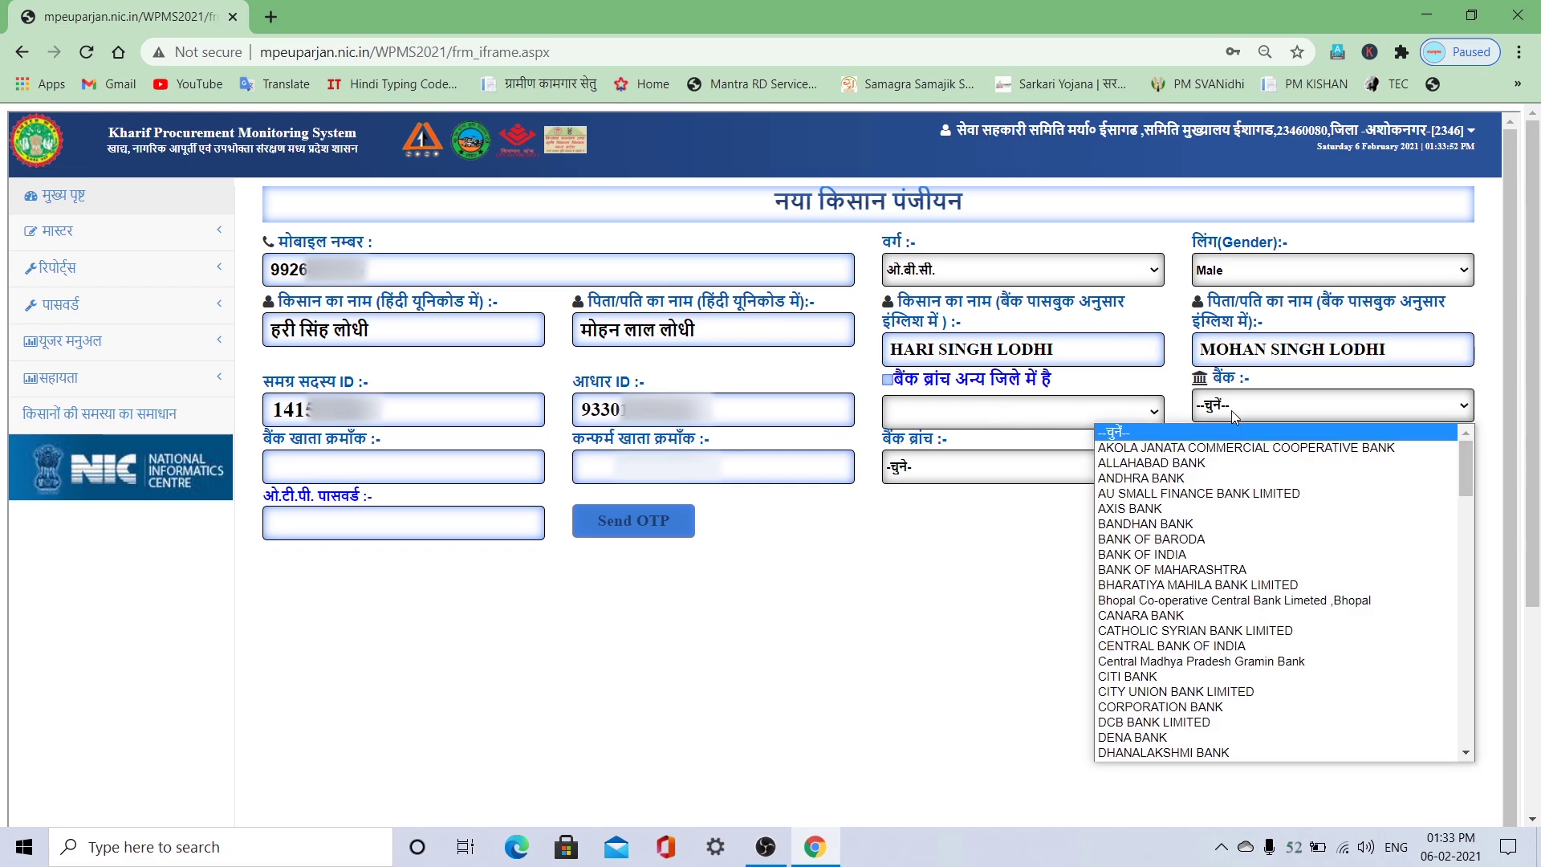
pyautogui.press('b')
pyautogui.press('s')
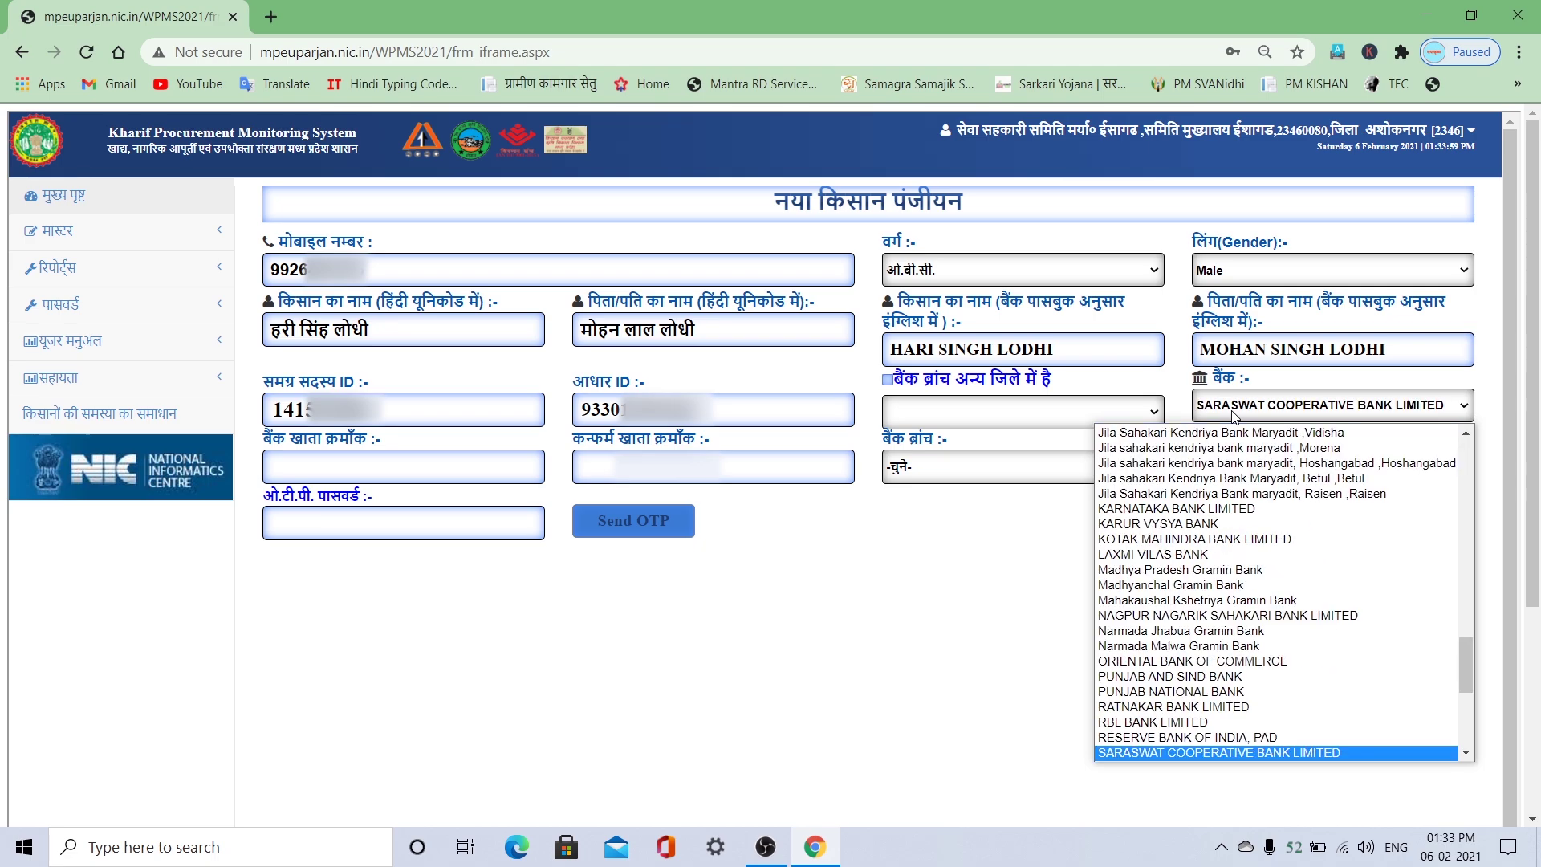
pyautogui.press('s')
pyautogui.press('s')
pyautogui.press('s')
pyautogui.press('Return')
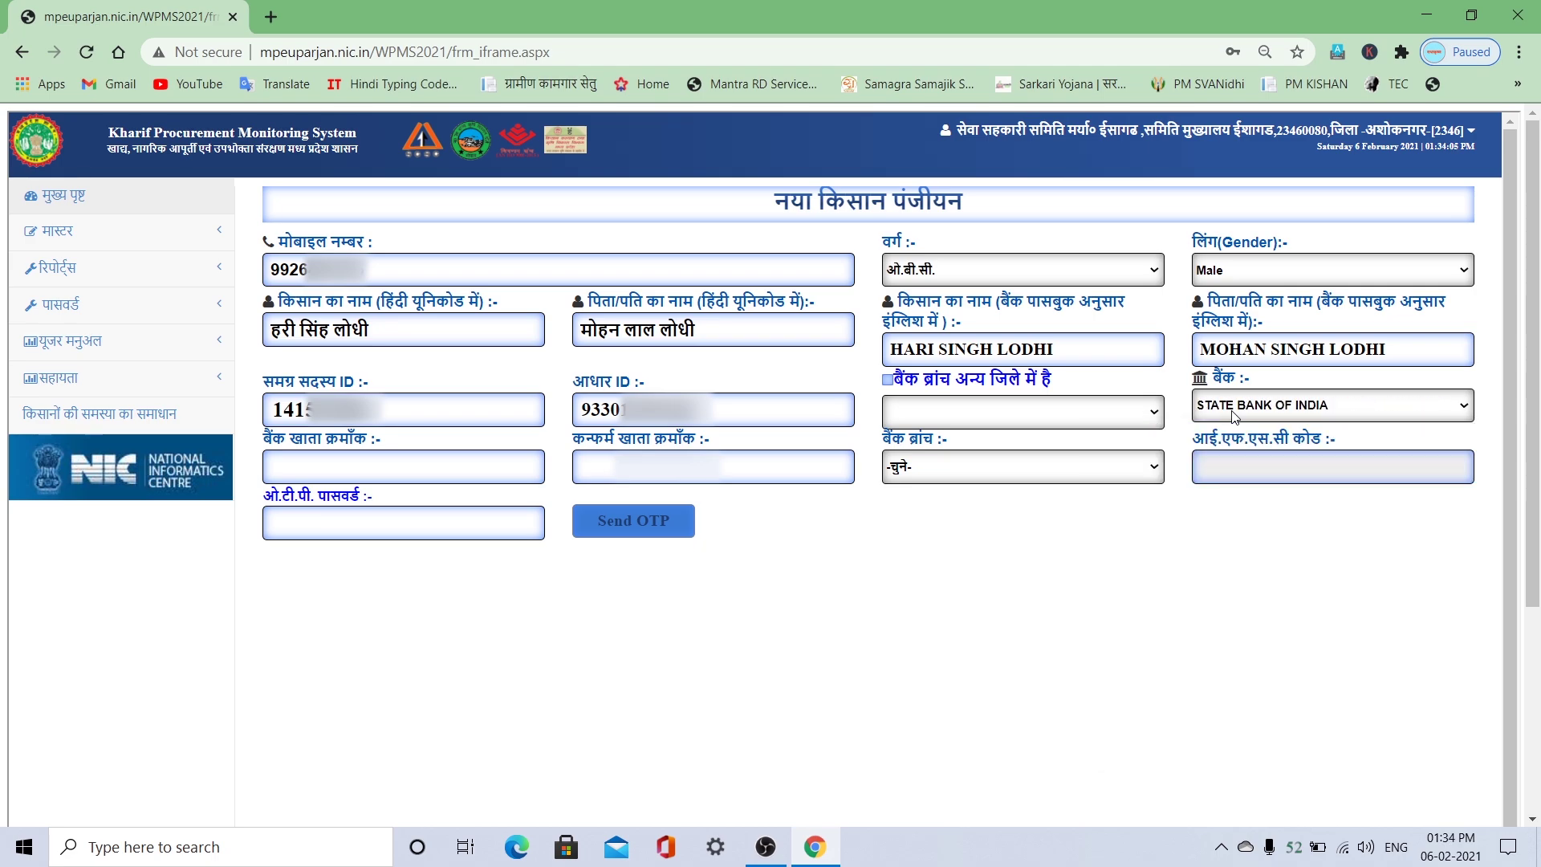
pyautogui.click(328, 472)
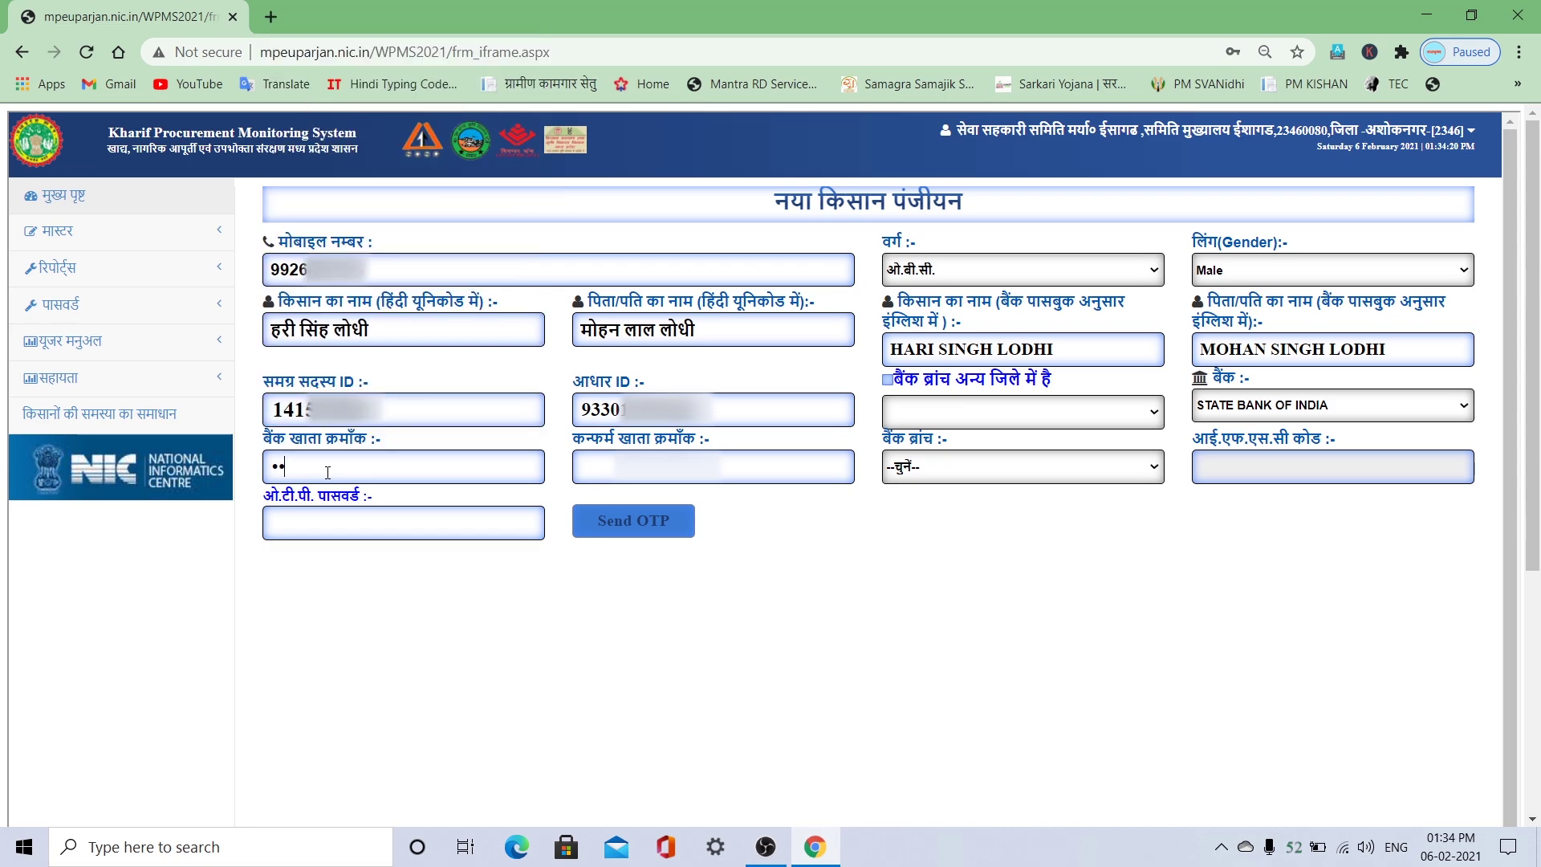
pyautogui.click(607, 464)
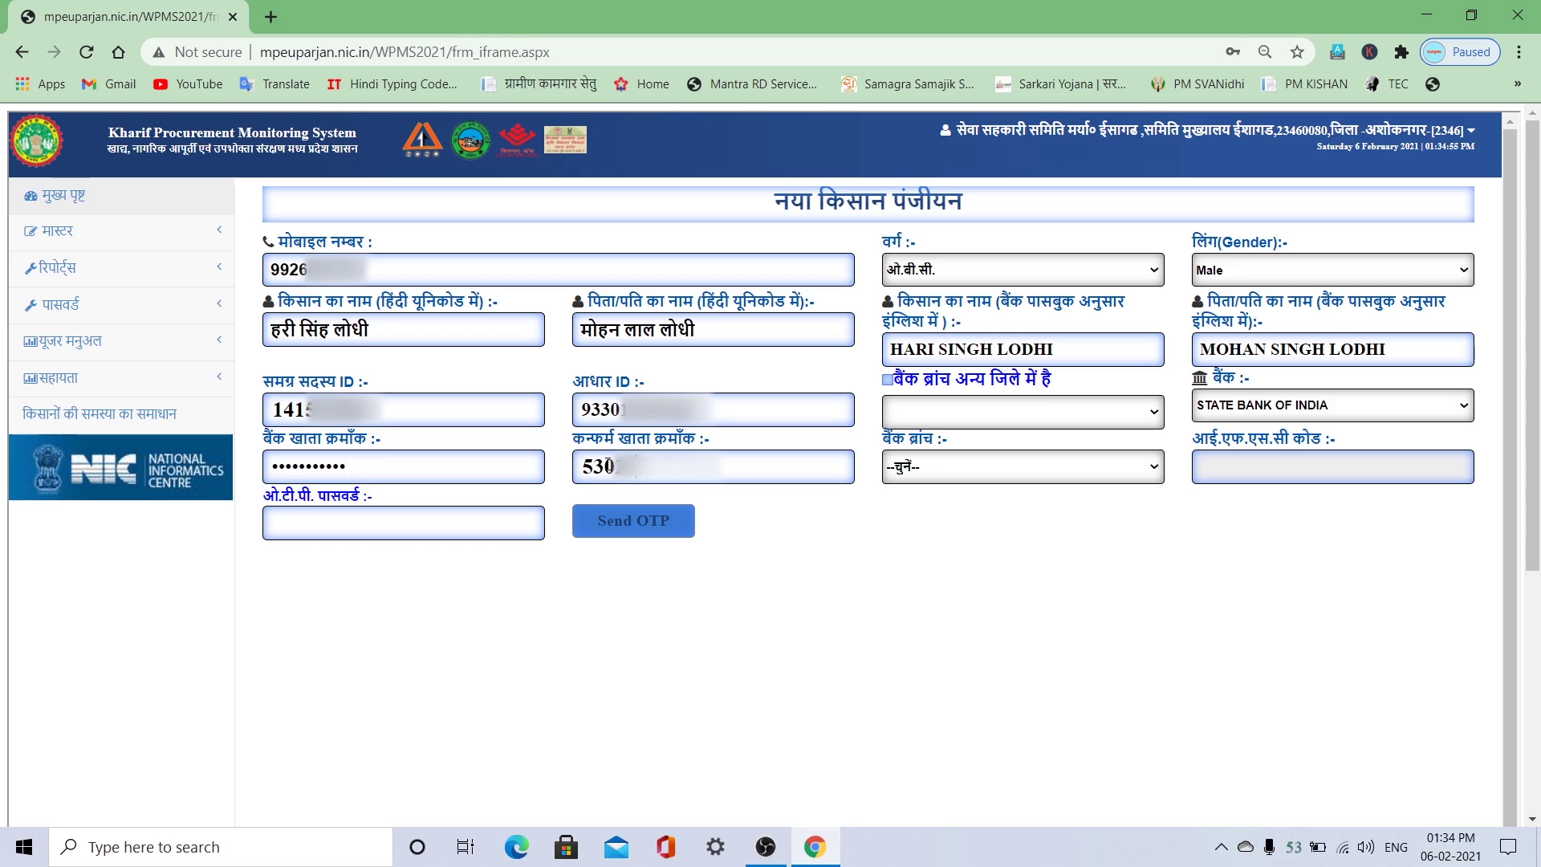
pyautogui.click(904, 472)
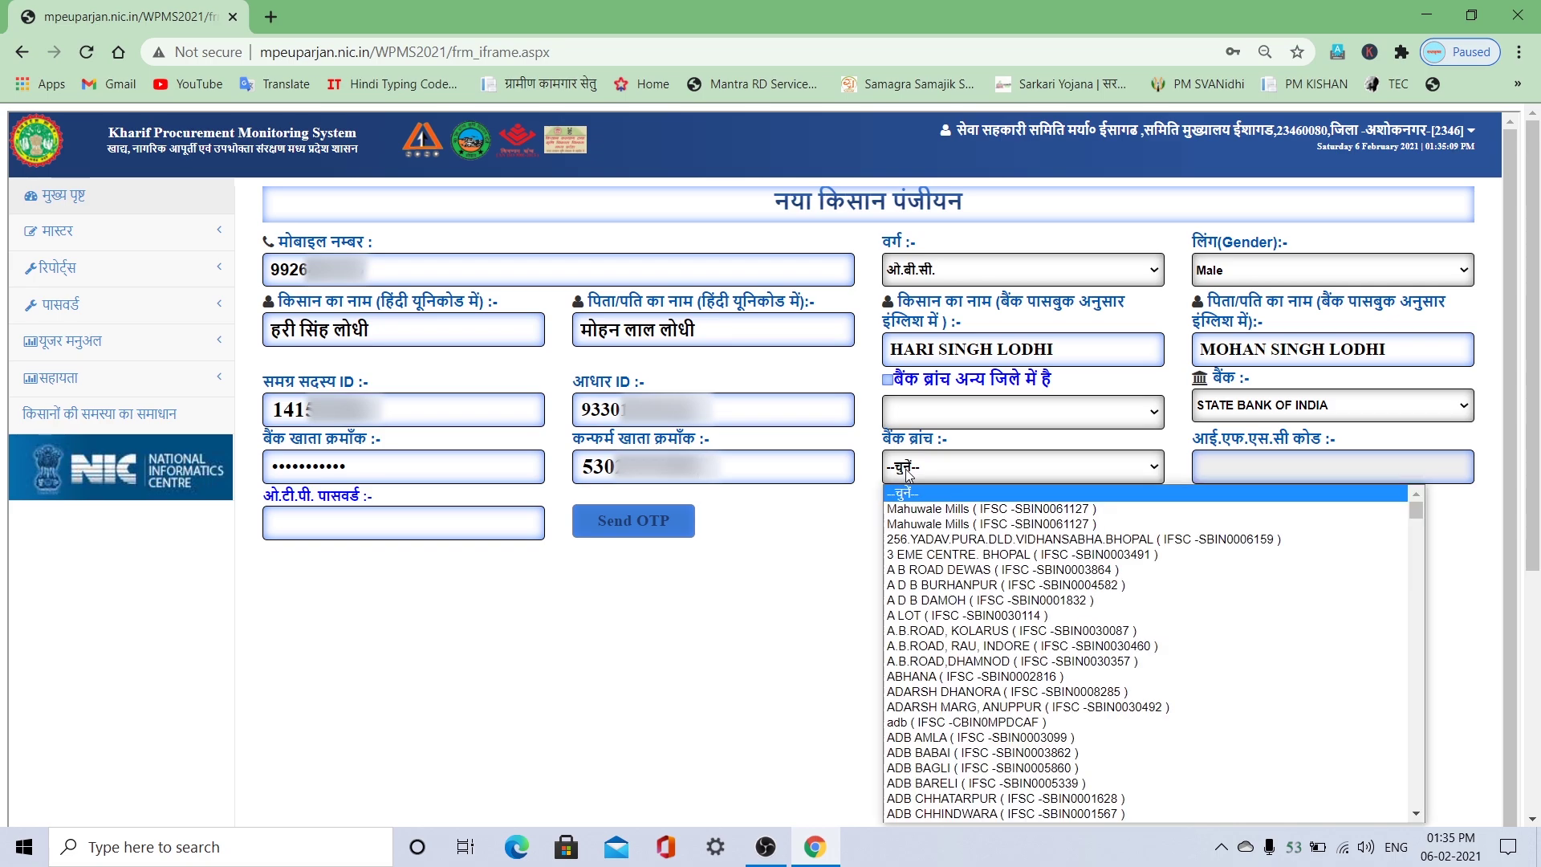
pyautogui.press('Down')
pyautogui.press('Down')
pyautogui.press('Down')
pyautogui.press('Down')
pyautogui.press('Down')
pyautogui.press('Down')
pyautogui.press('Down')
pyautogui.press('Down')
pyautogui.press('Down')
pyautogui.press('Down')
pyautogui.press('Down')
pyautogui.press('Down')
pyautogui.press('Down')
pyautogui.press('Down')
pyautogui.press('Down')
pyautogui.press('Down')
pyautogui.press('Down')
pyautogui.press('Down')
pyautogui.press('Down')
pyautogui.press('Return')
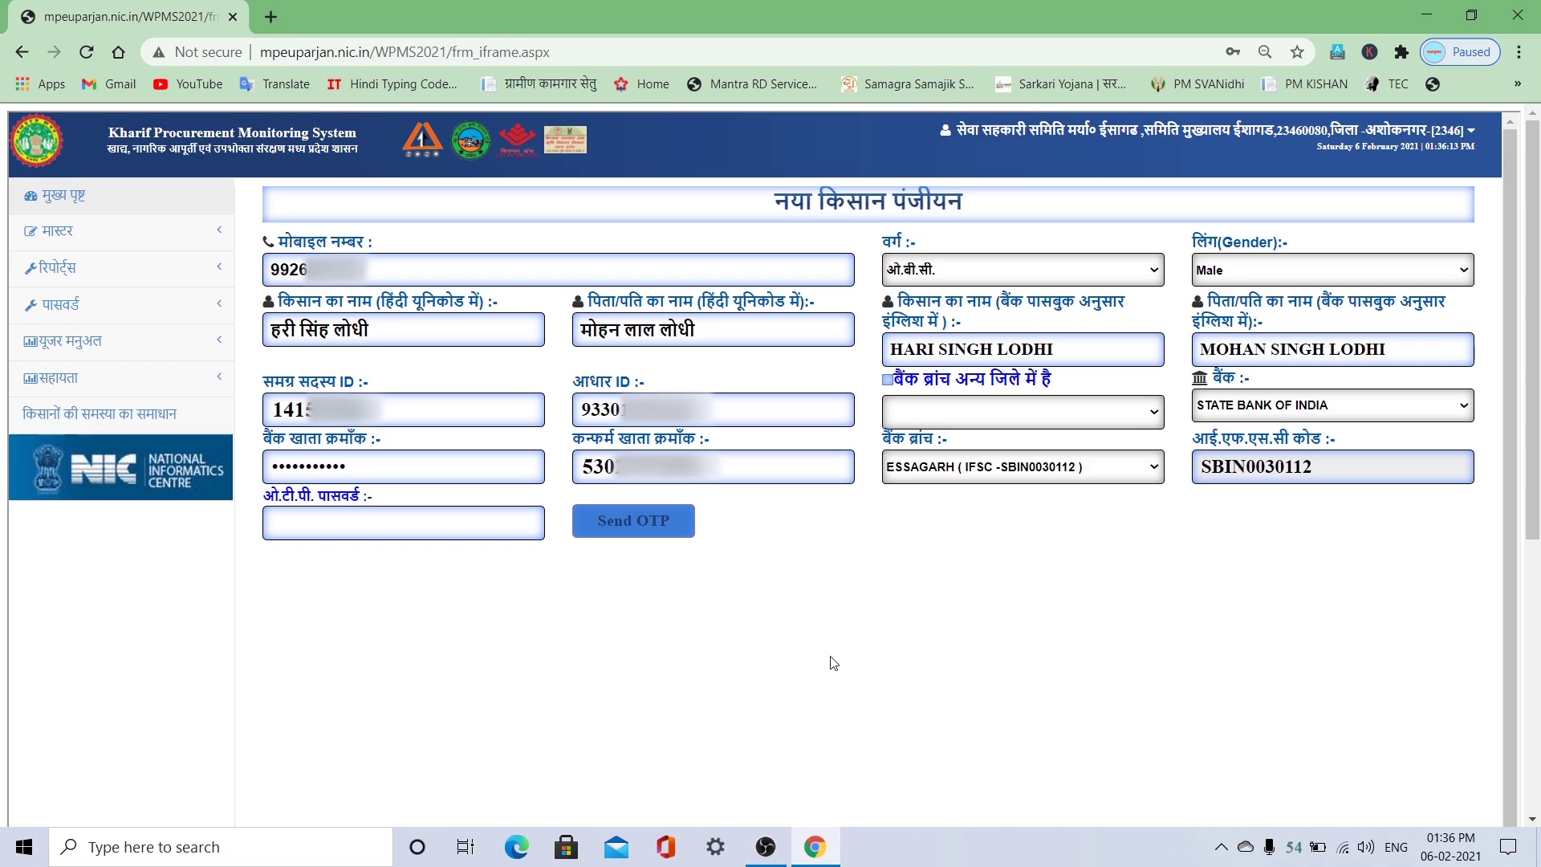
# Verify the farmer's mobile number with the received OTP, then scroll down to the land details
pyautogui.click(654, 524)
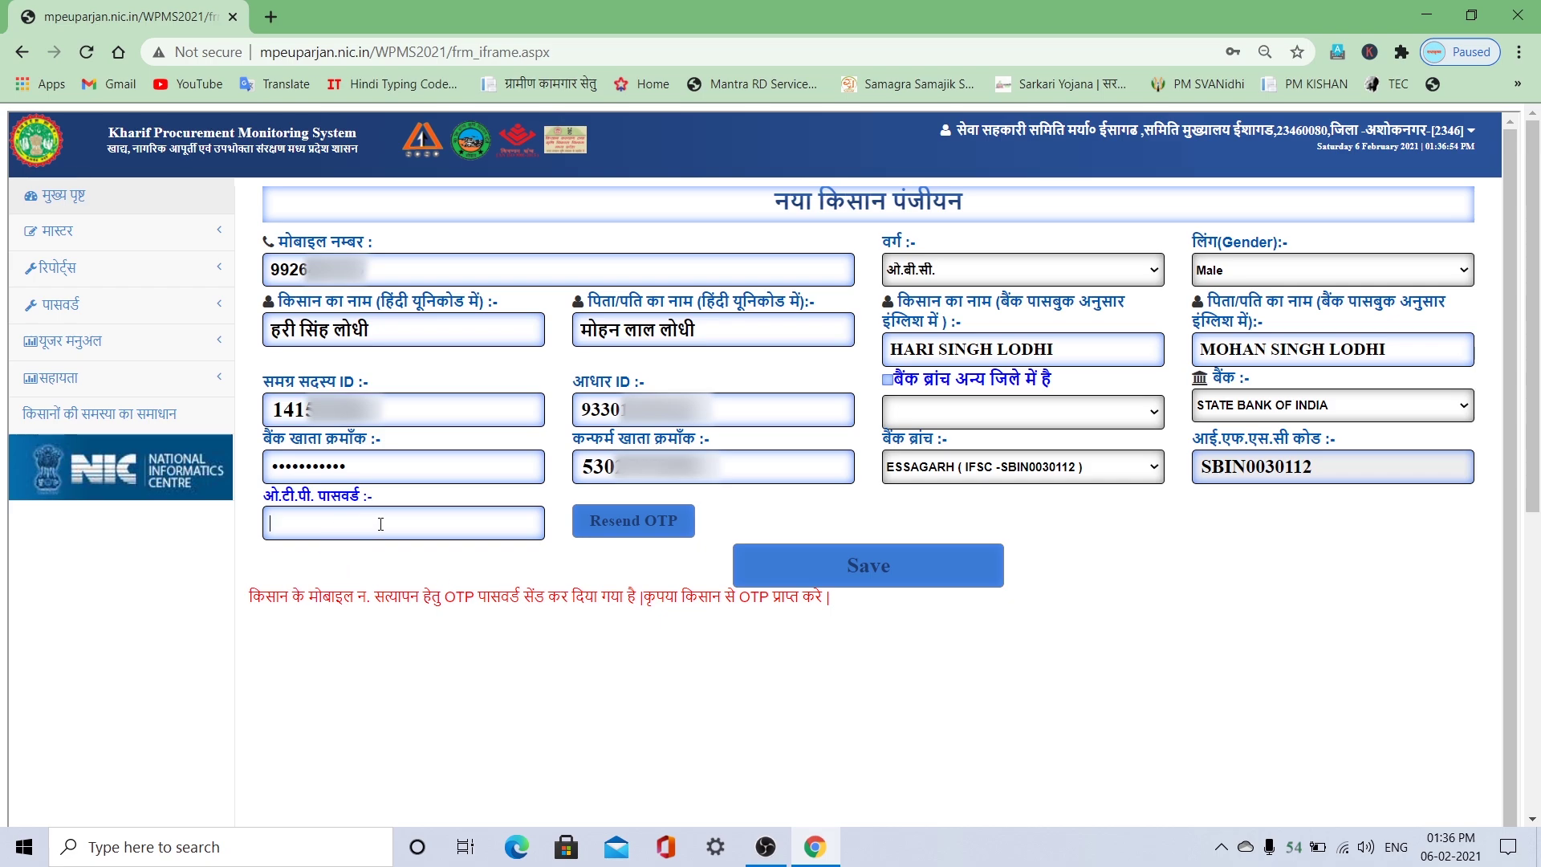
pyautogui.click(855, 568)
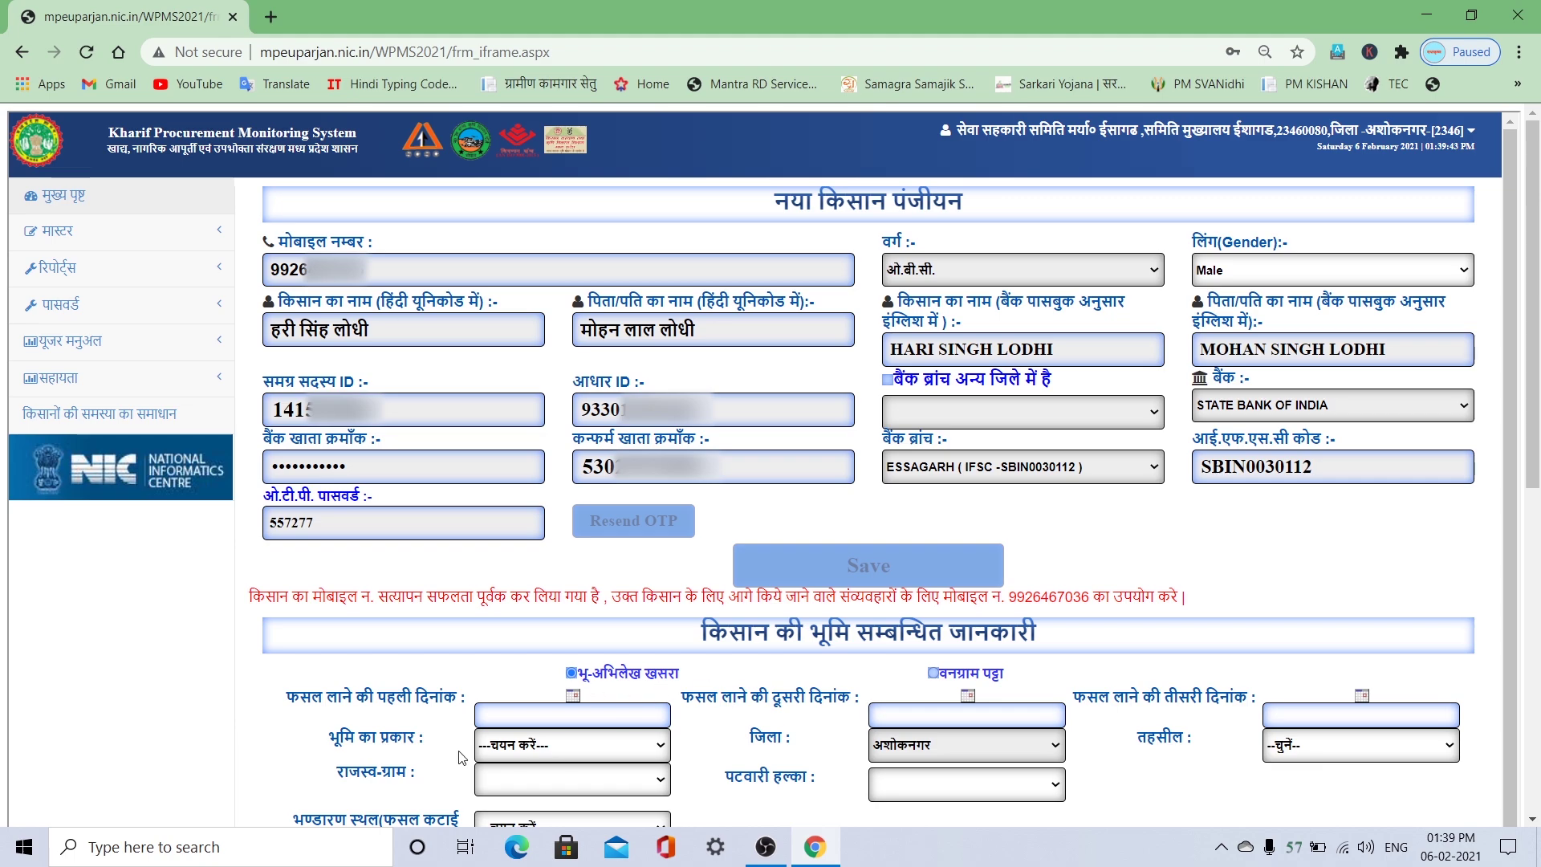
pyautogui.moveTo(1533, 468); pyautogui.dragTo(1533, 604)
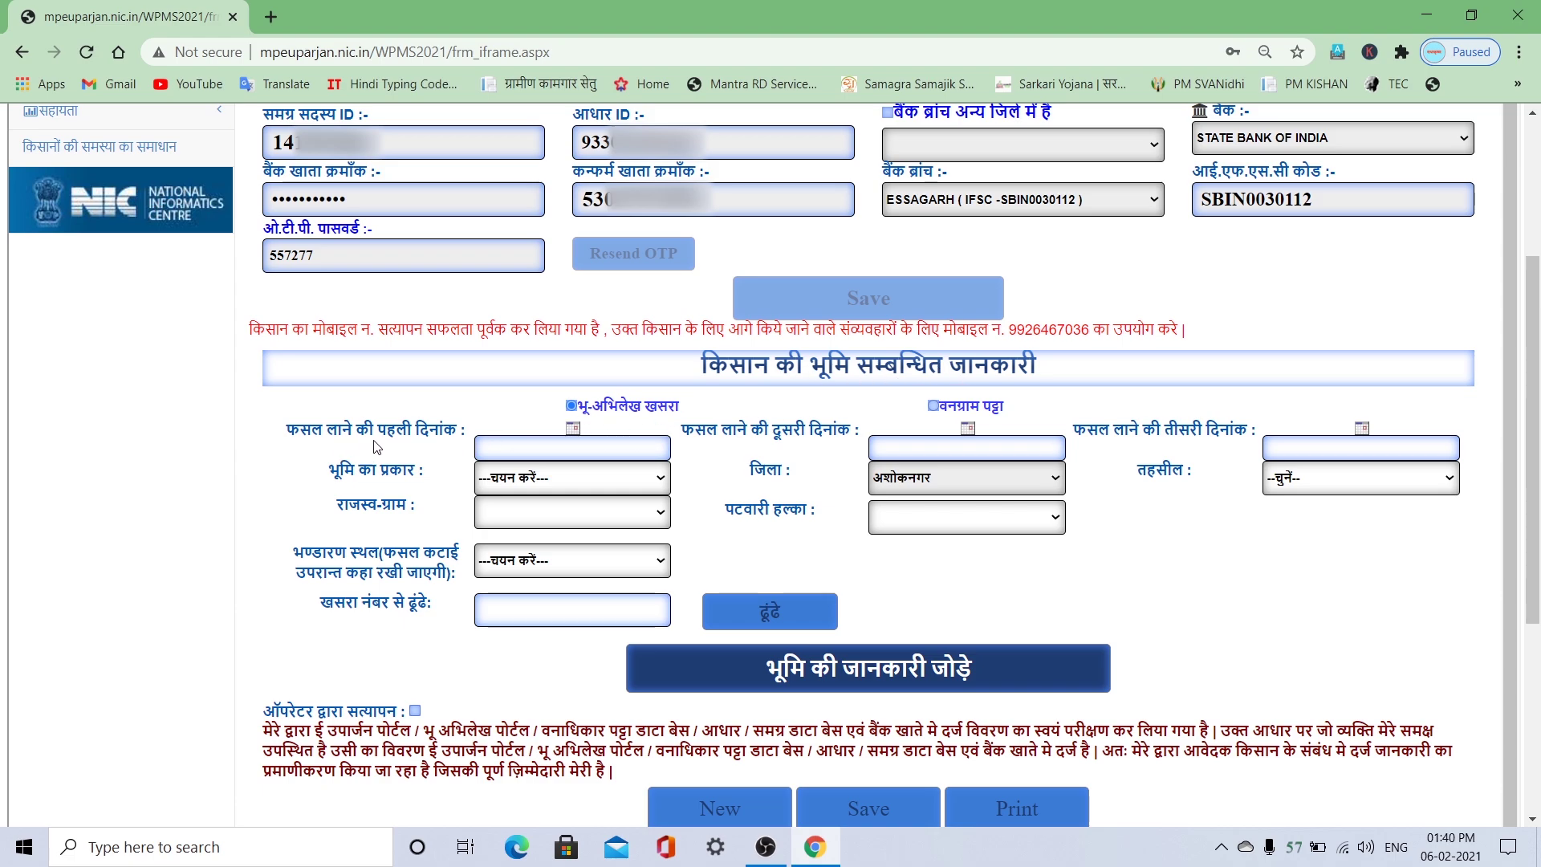
# Set the three crop-delivery dates to 23/03/2021, 20/04/2021 and 20/05/2021
pyautogui.click(573, 428)
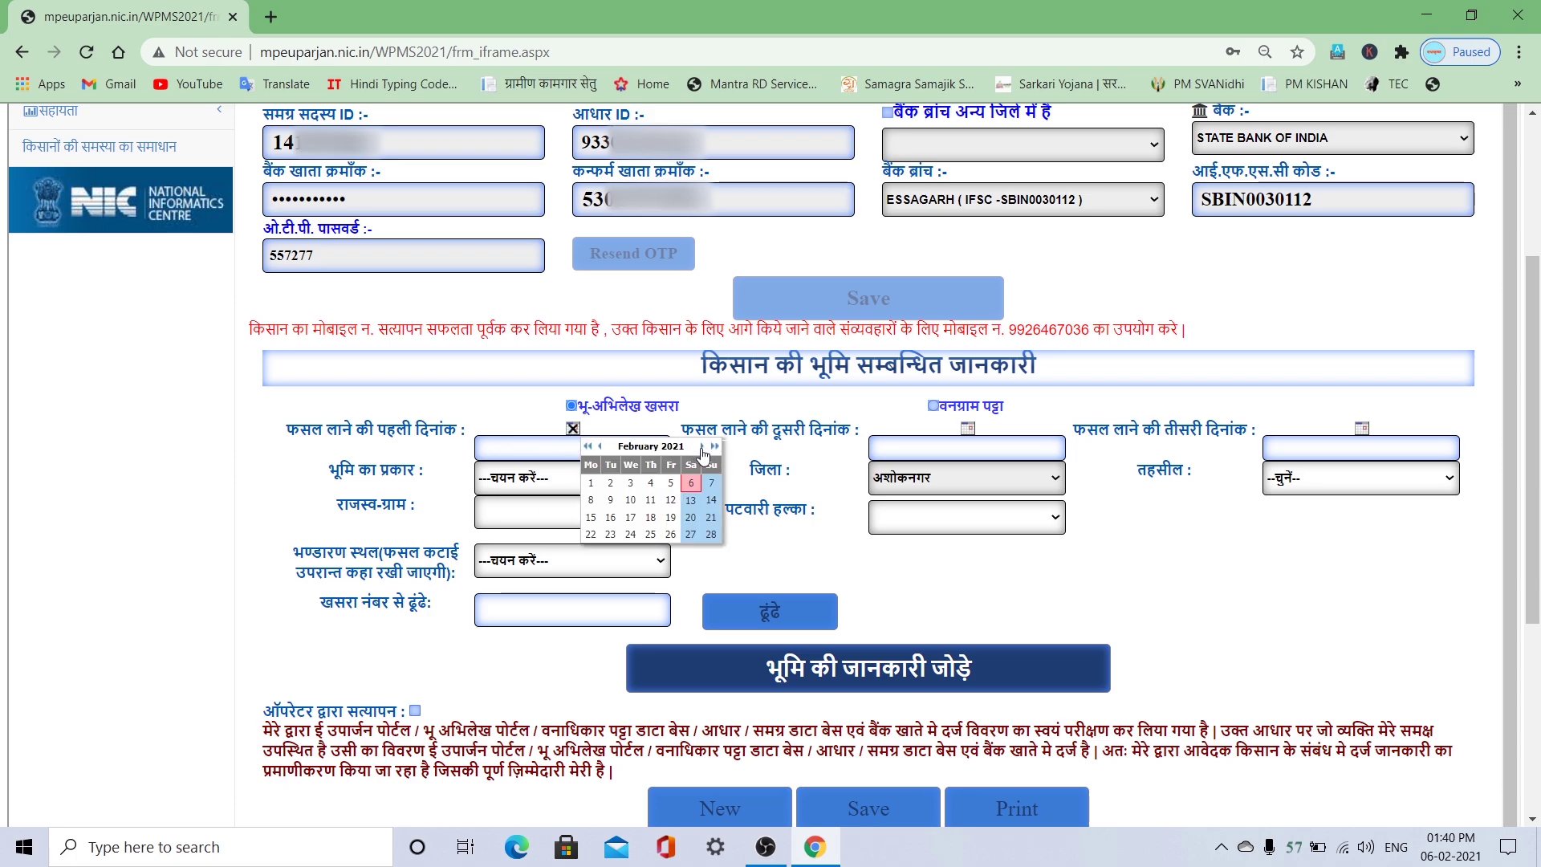
pyautogui.click(703, 447)
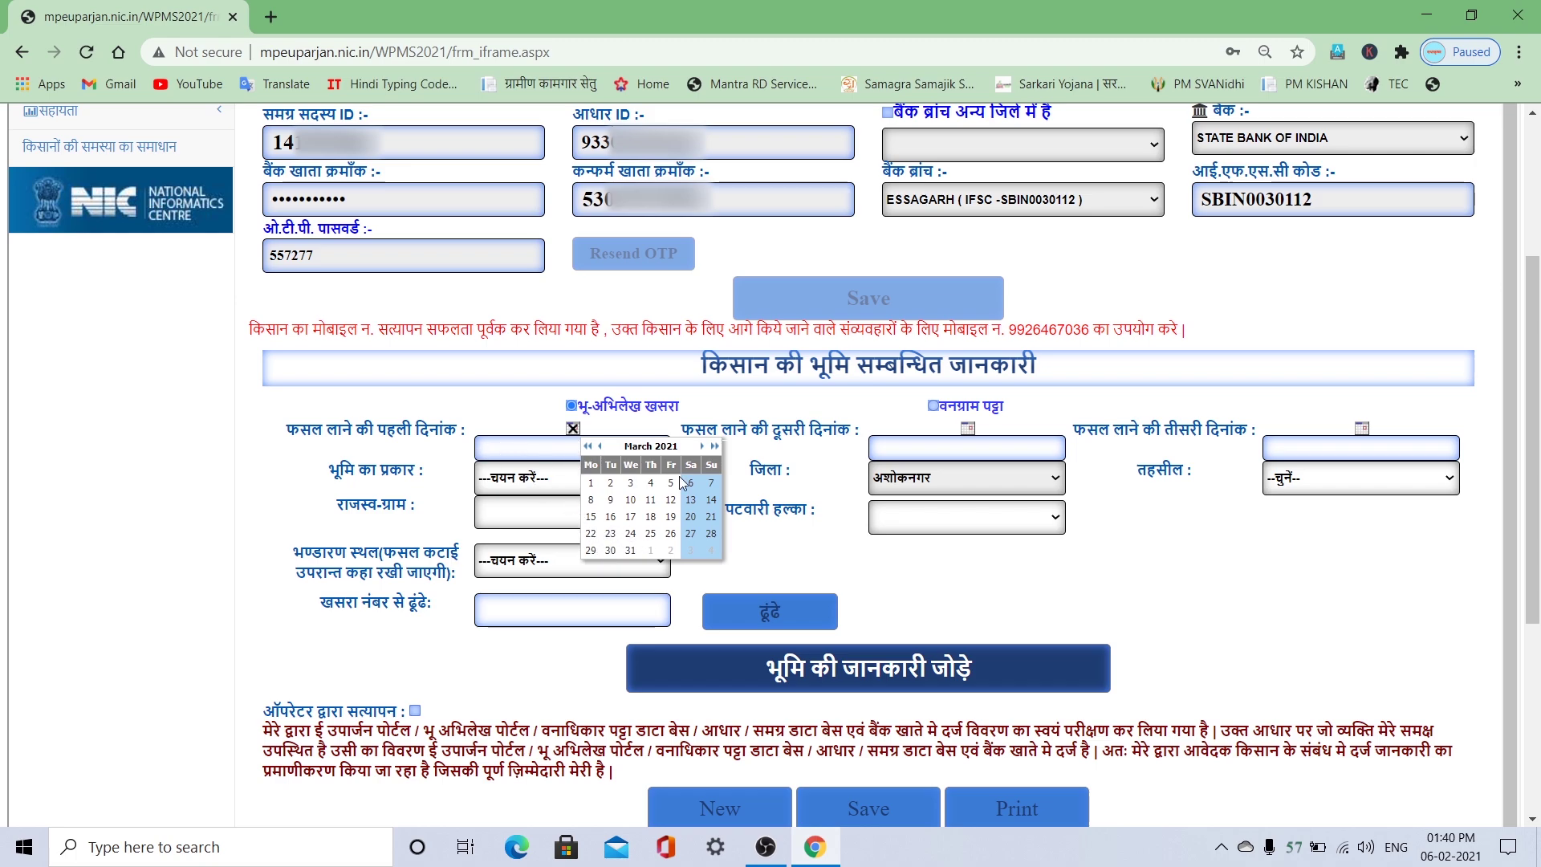
pyautogui.click(610, 534)
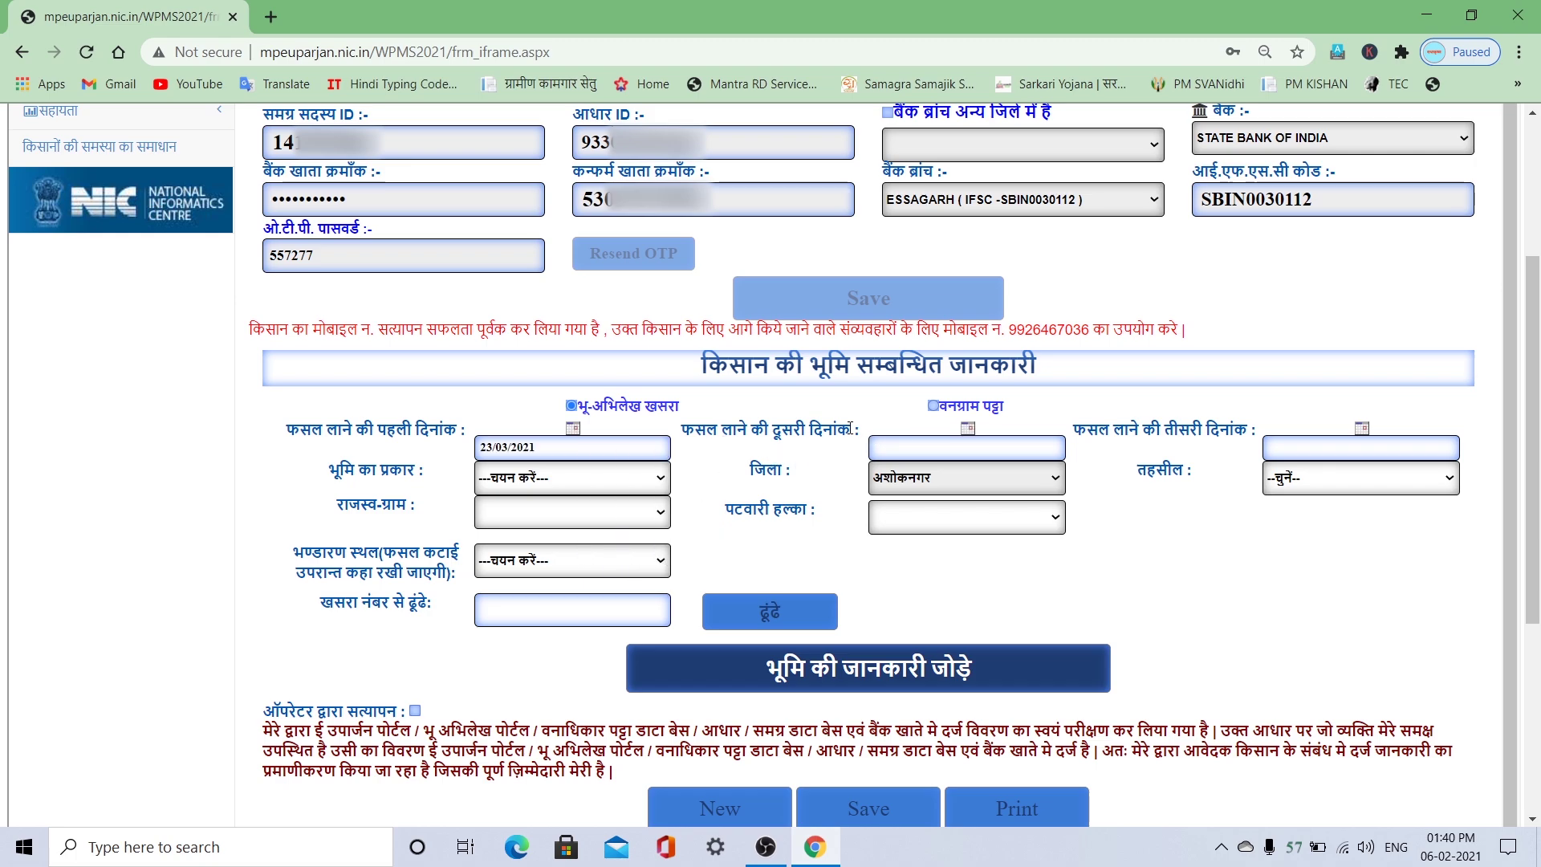
pyautogui.click(968, 431)
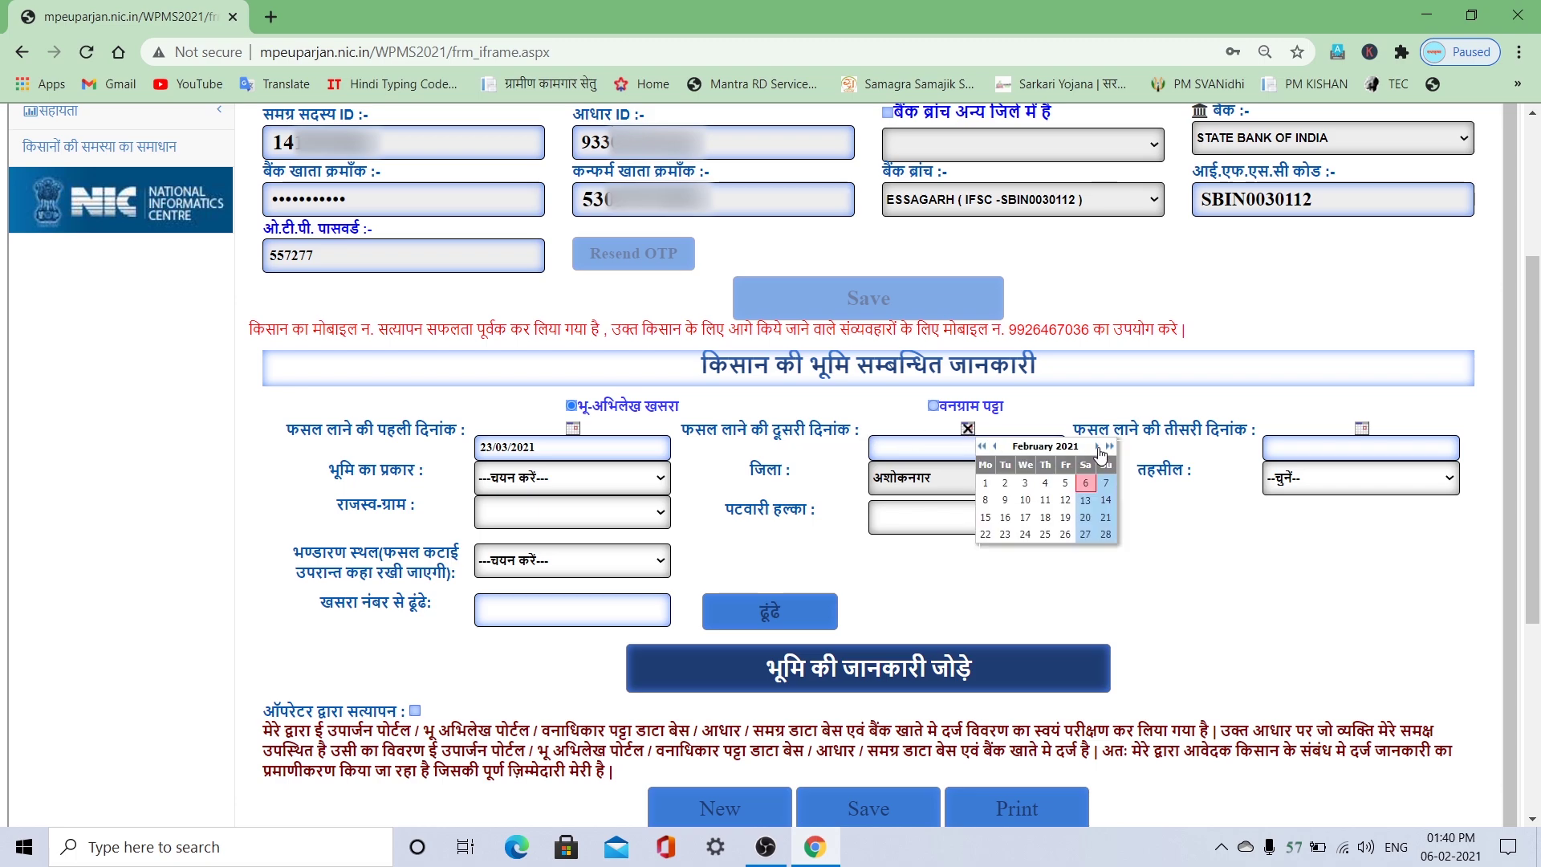
pyautogui.click(1097, 447)
pyautogui.click(1097, 447)
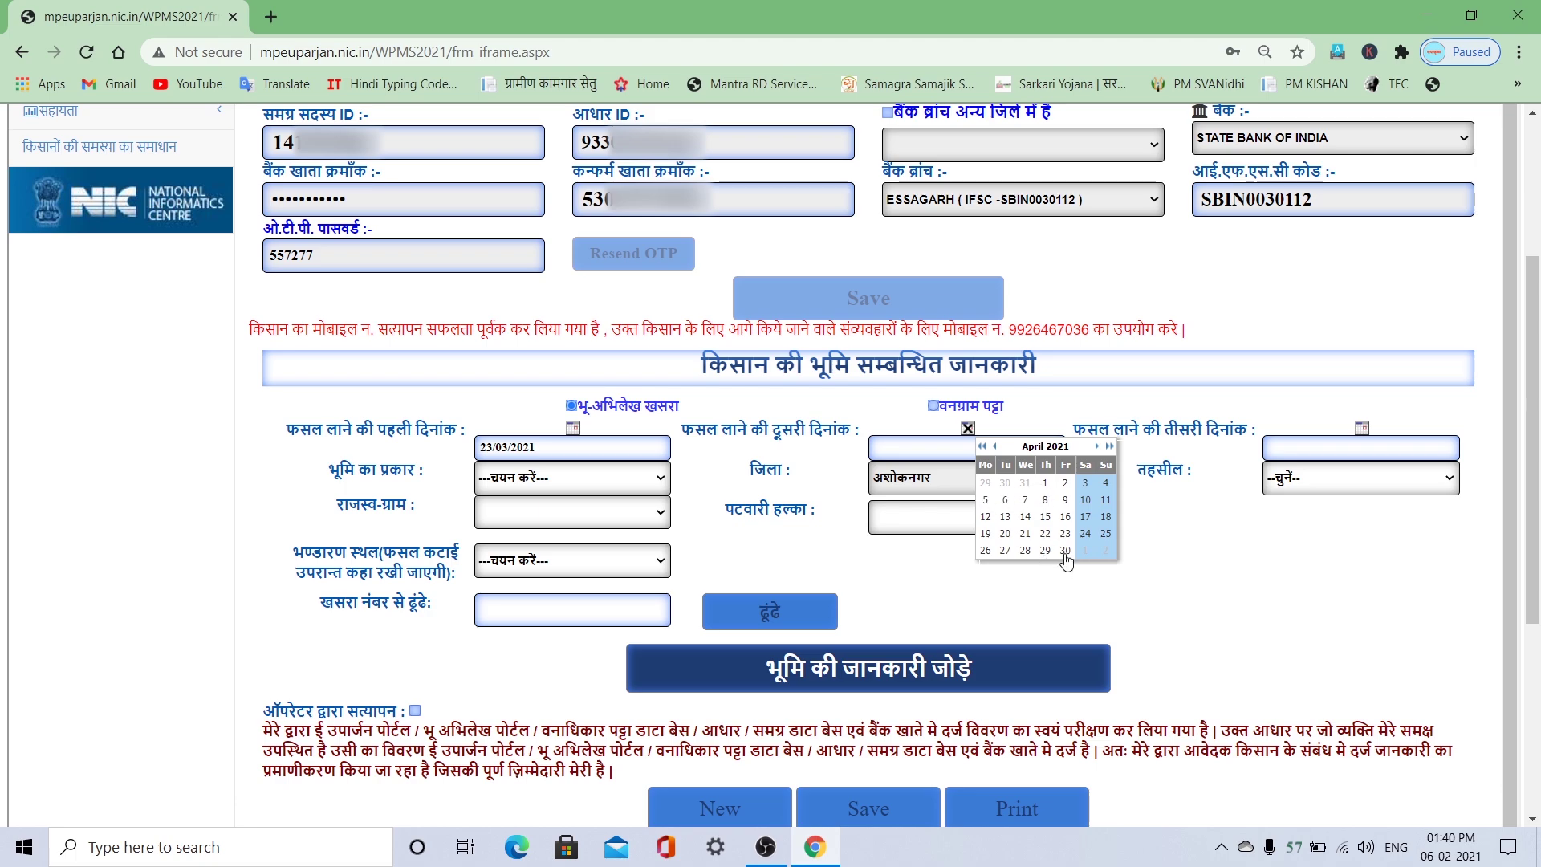
pyautogui.click(1004, 535)
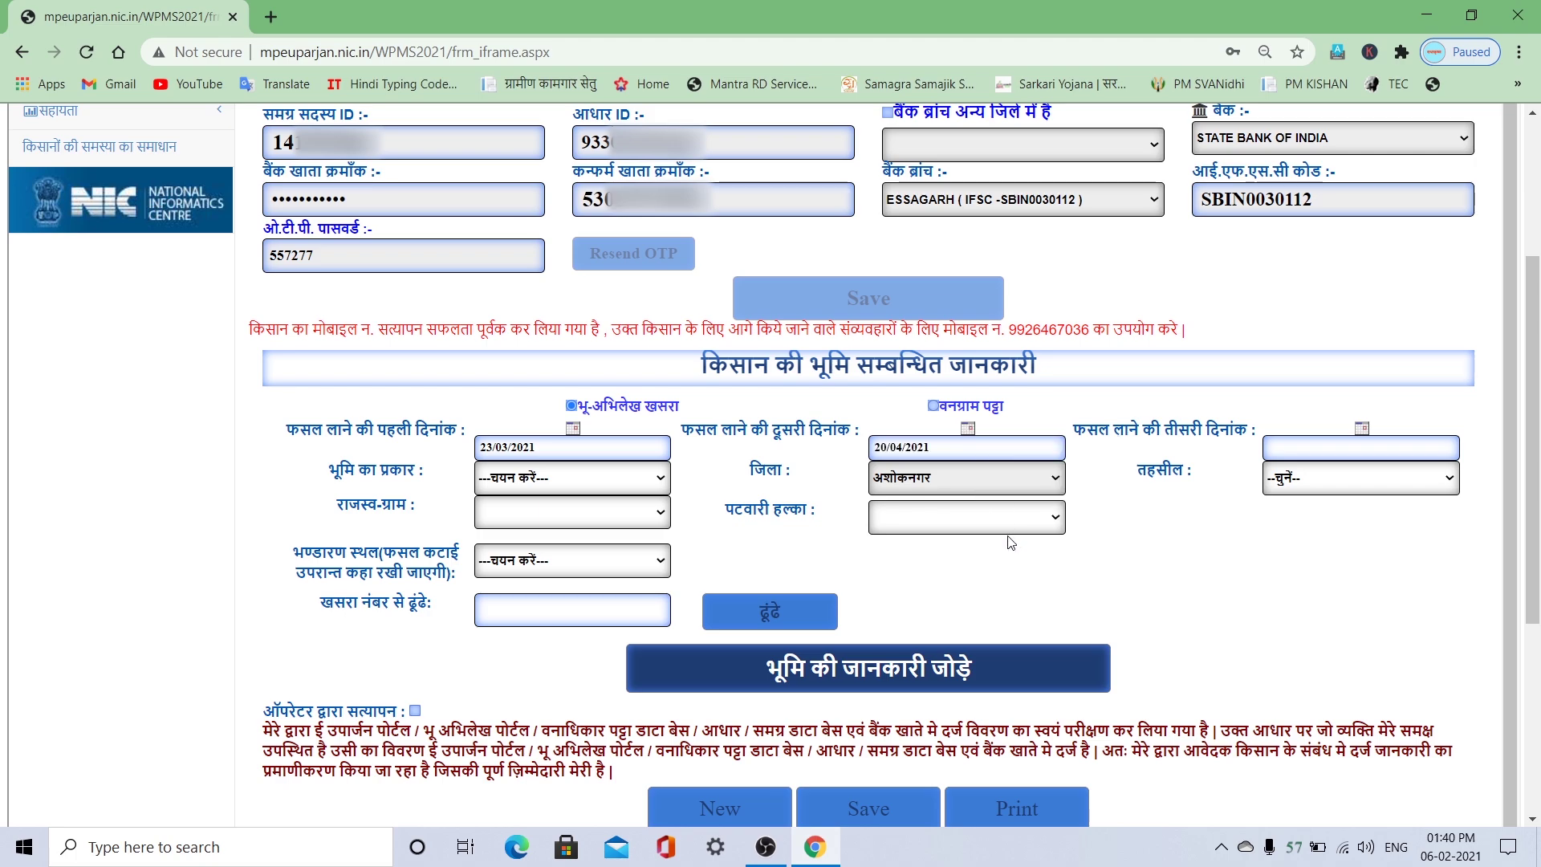
pyautogui.click(1362, 429)
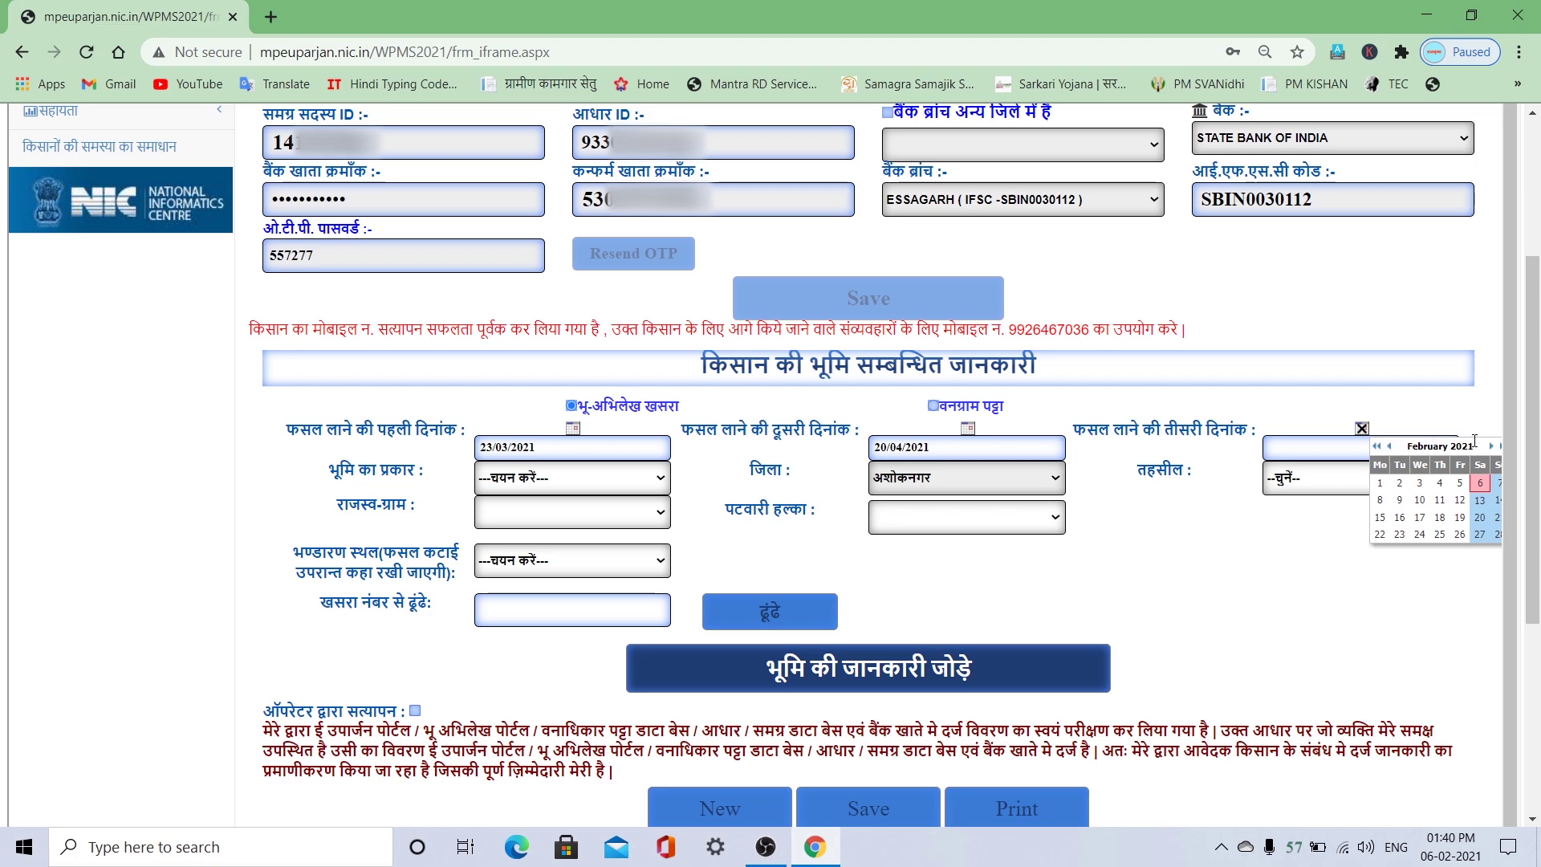
pyautogui.click(1491, 447)
pyautogui.click(1491, 447)
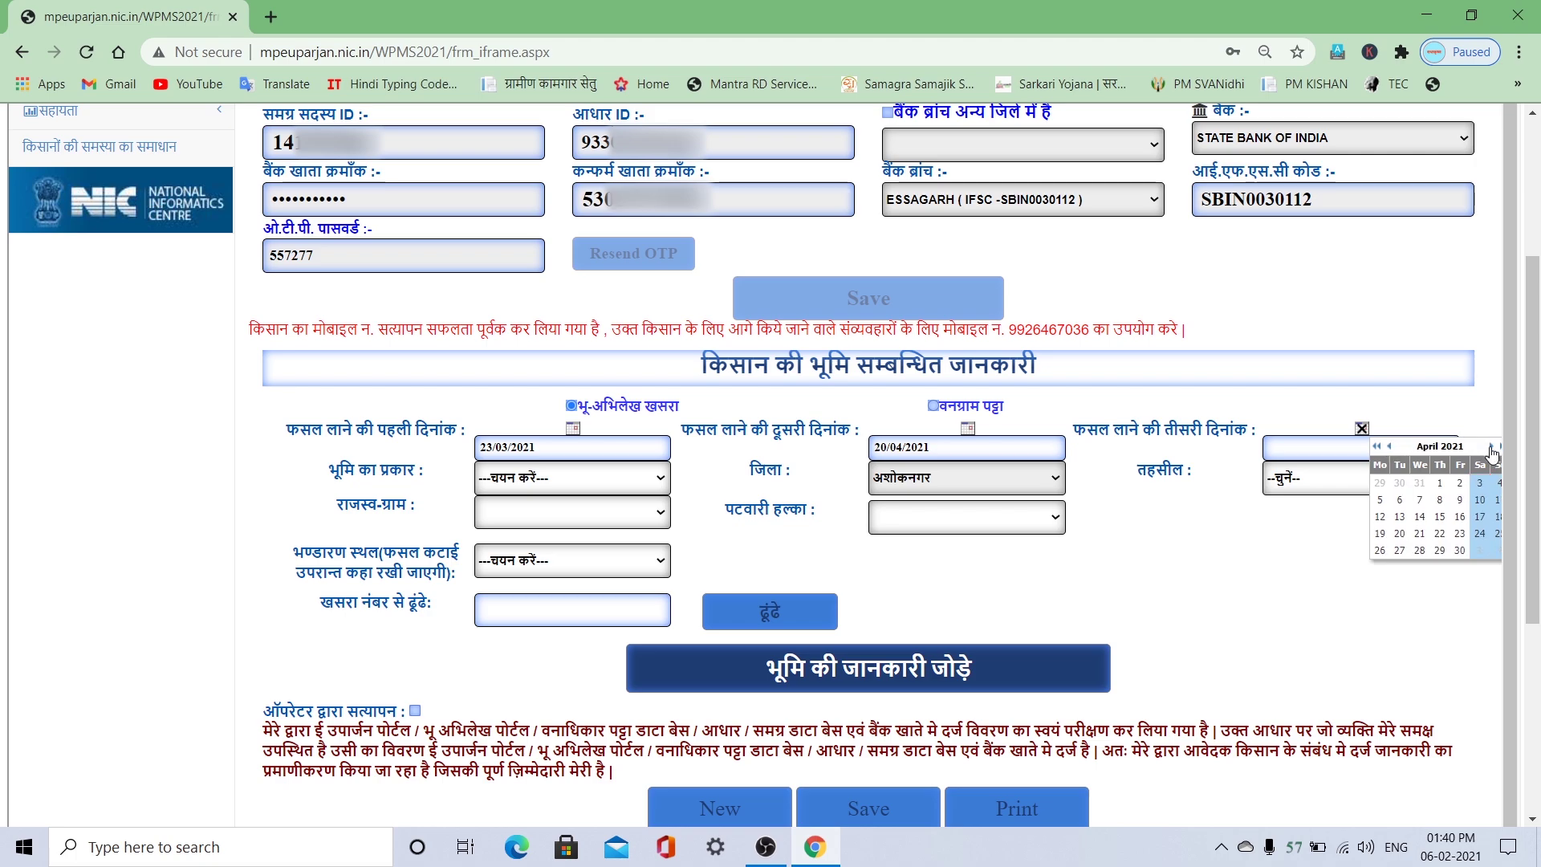
pyautogui.click(1491, 447)
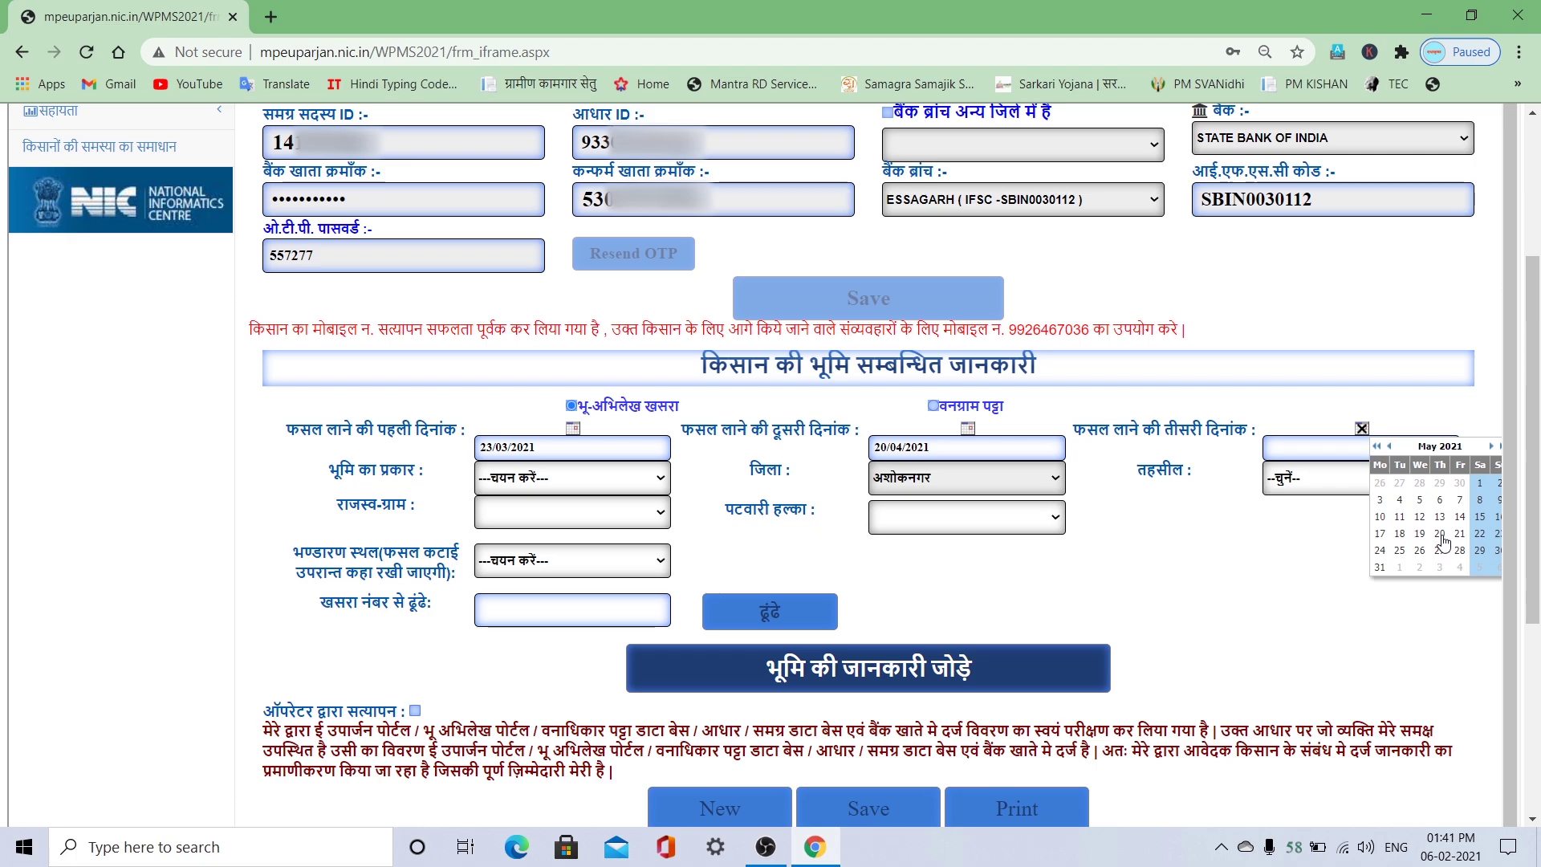
pyautogui.click(1442, 536)
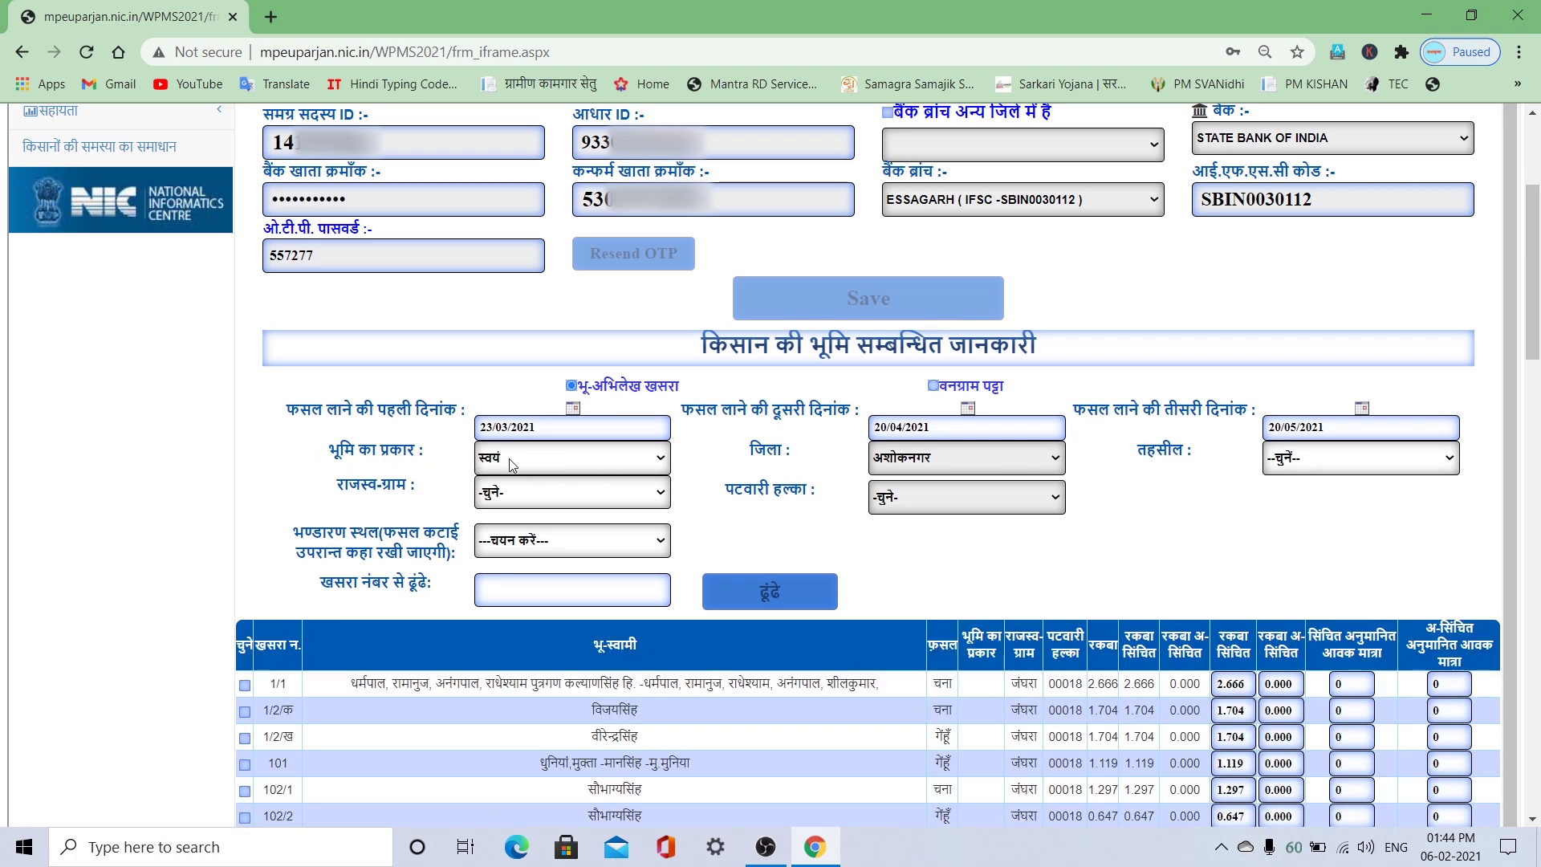
# Switch the land type to सिकमी/बटाई and then back to स्वयं
pyautogui.click(514, 466)
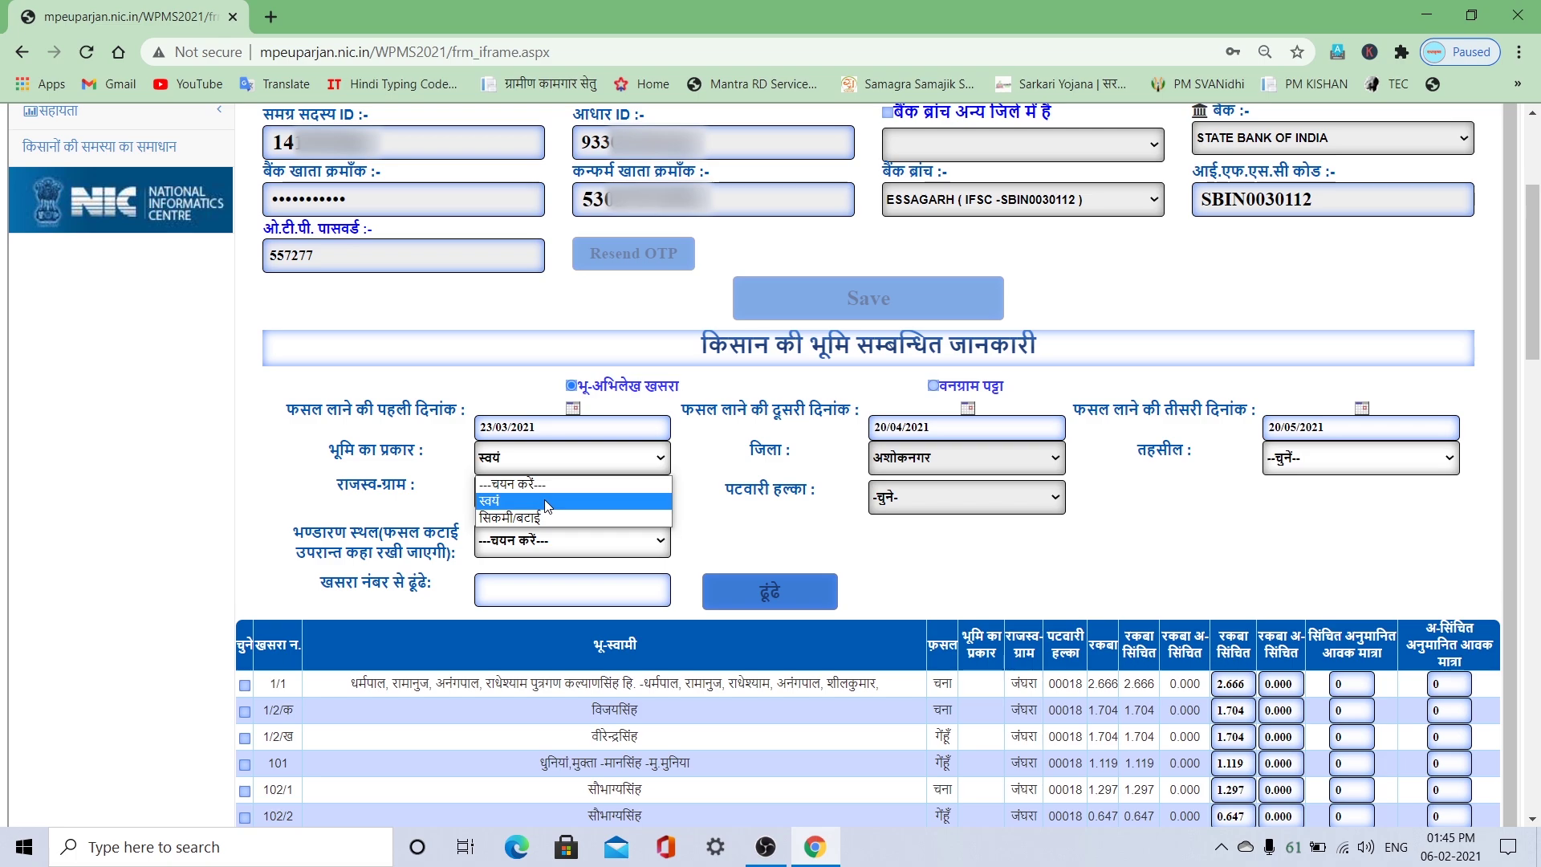
pyautogui.click(491, 499)
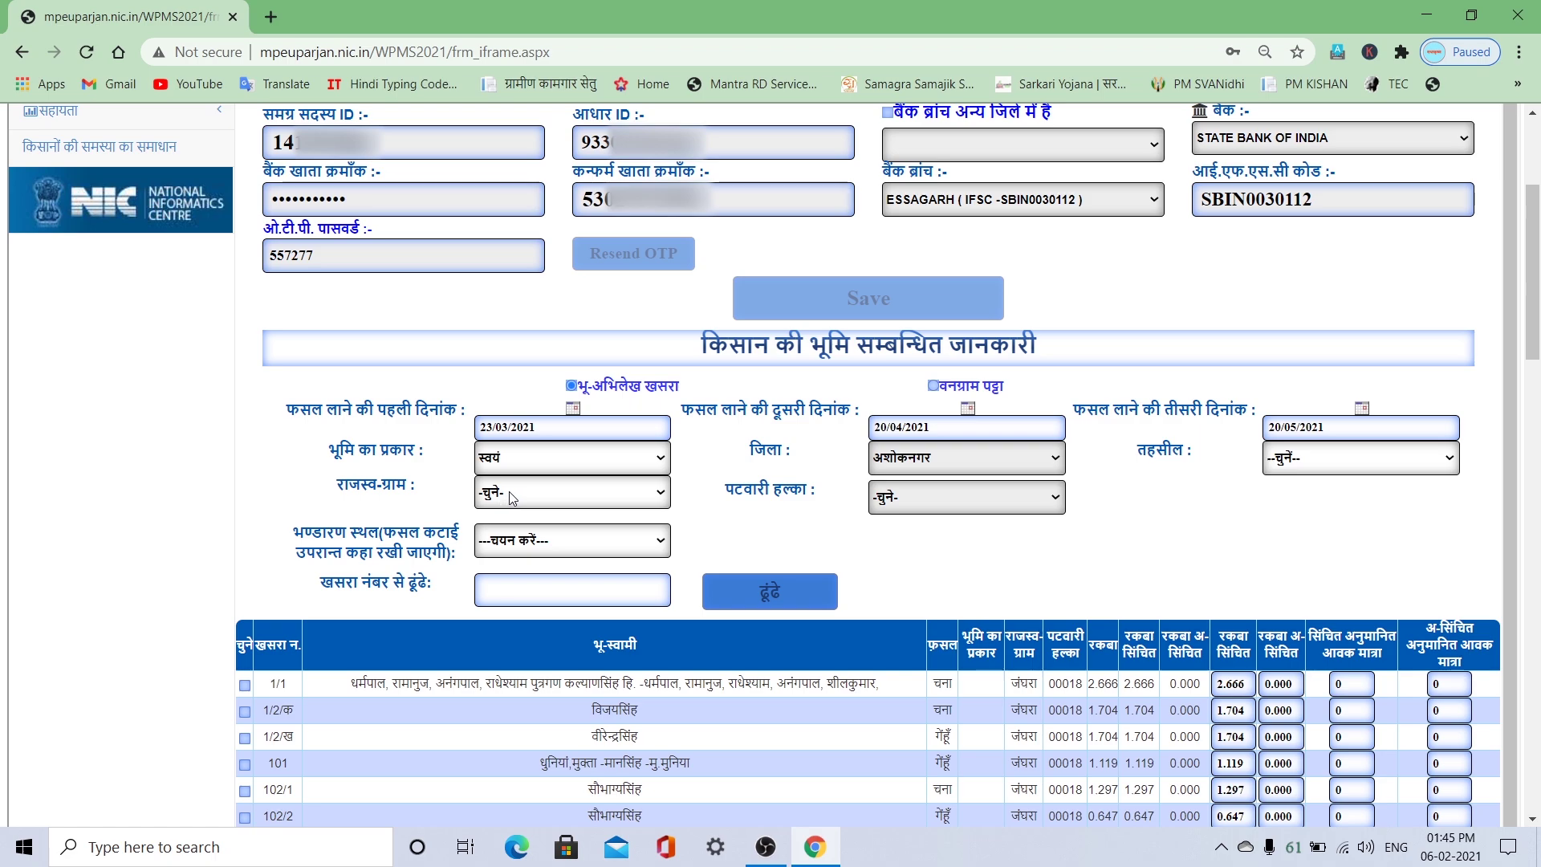
pyautogui.click(509, 493)
pyautogui.click(509, 493)
pyautogui.click(556, 469)
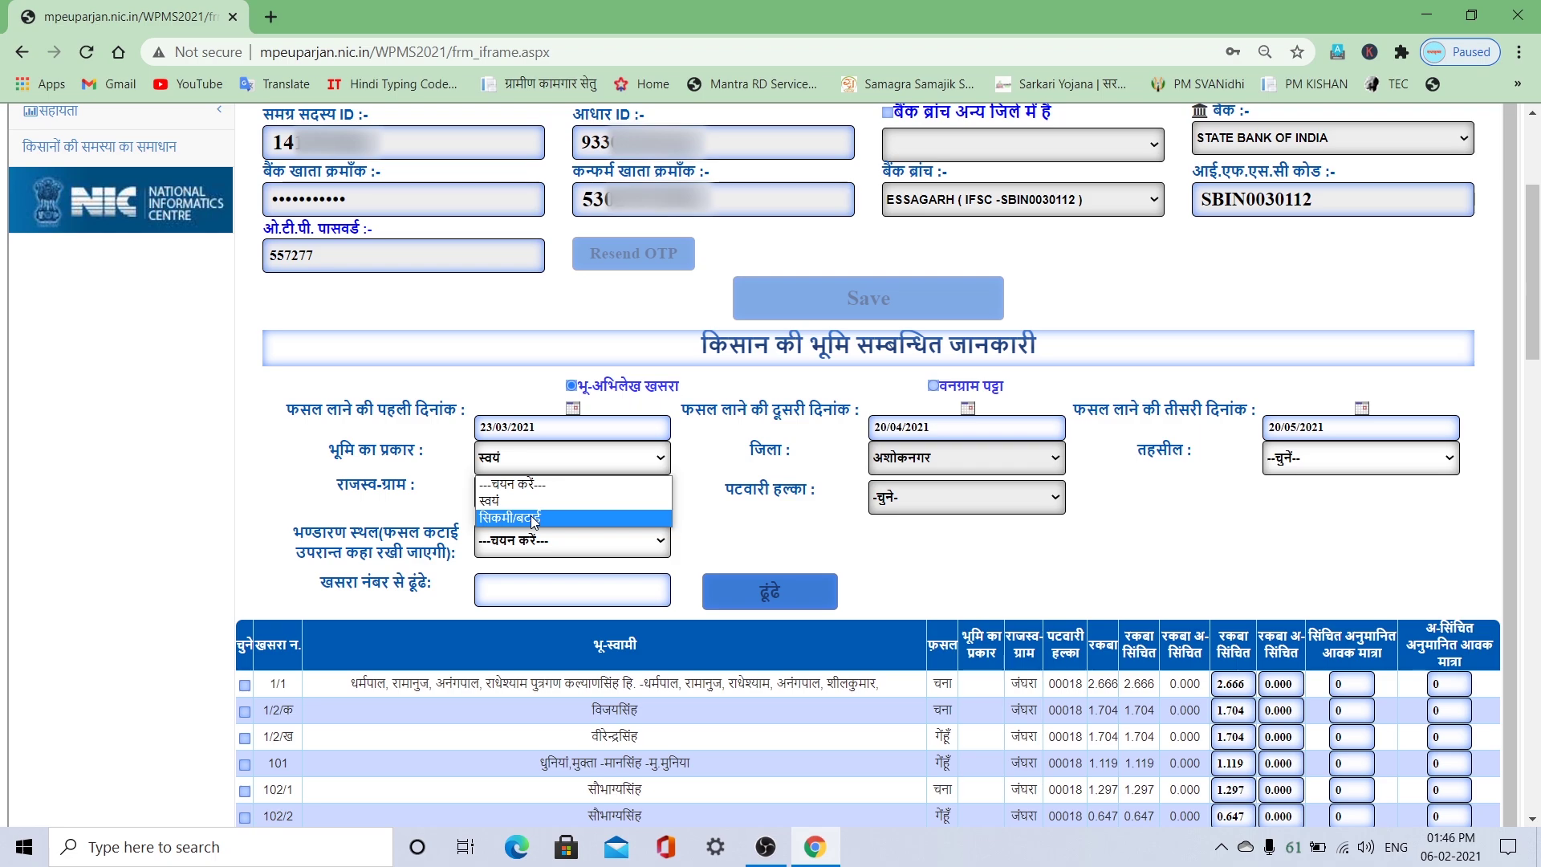
pyautogui.click(534, 518)
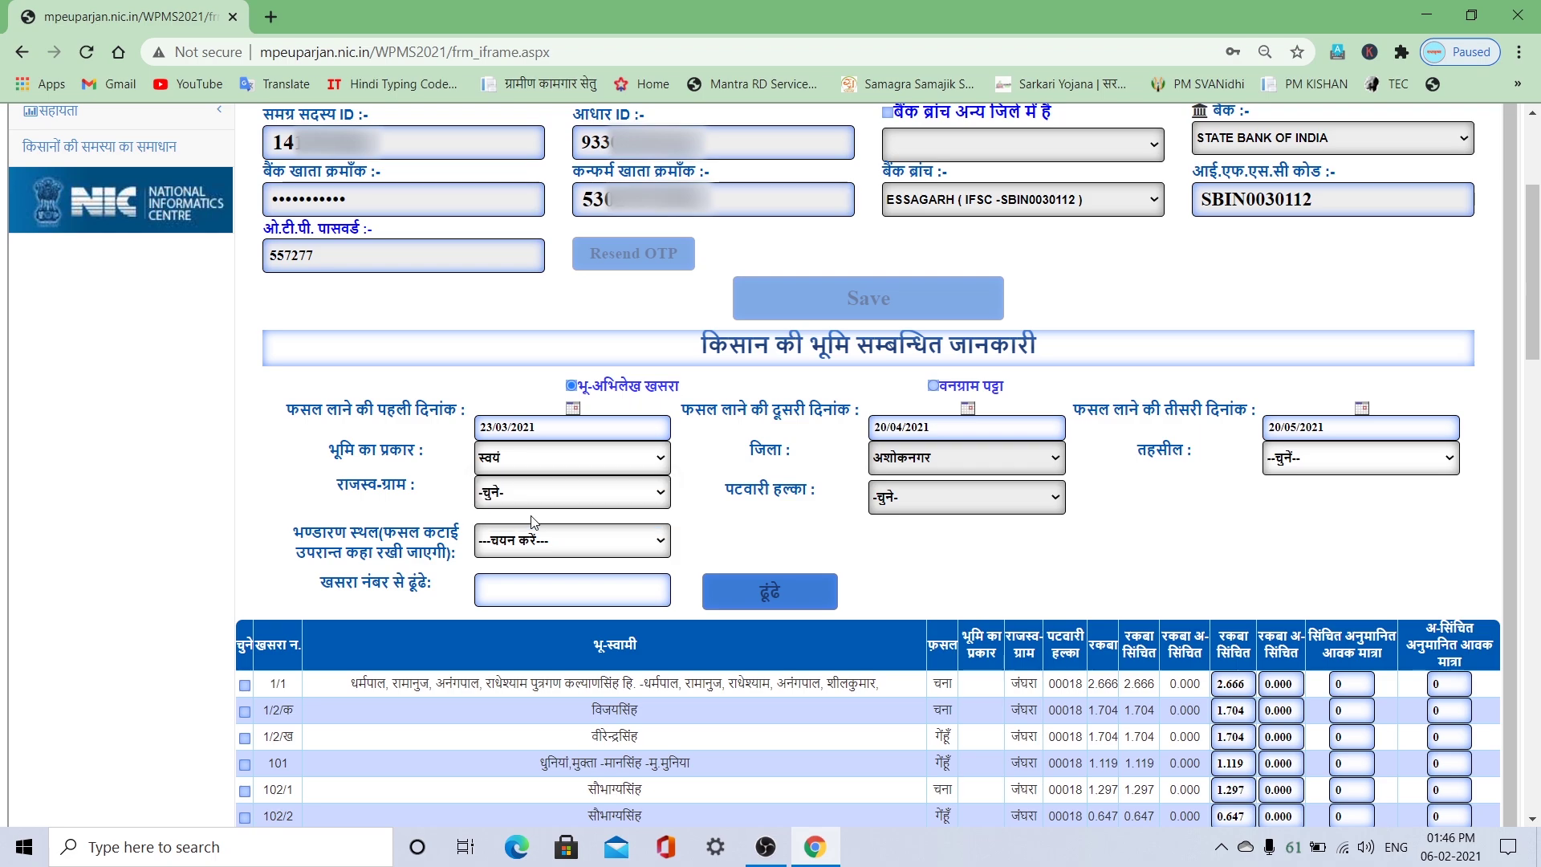
pyautogui.click(498, 491)
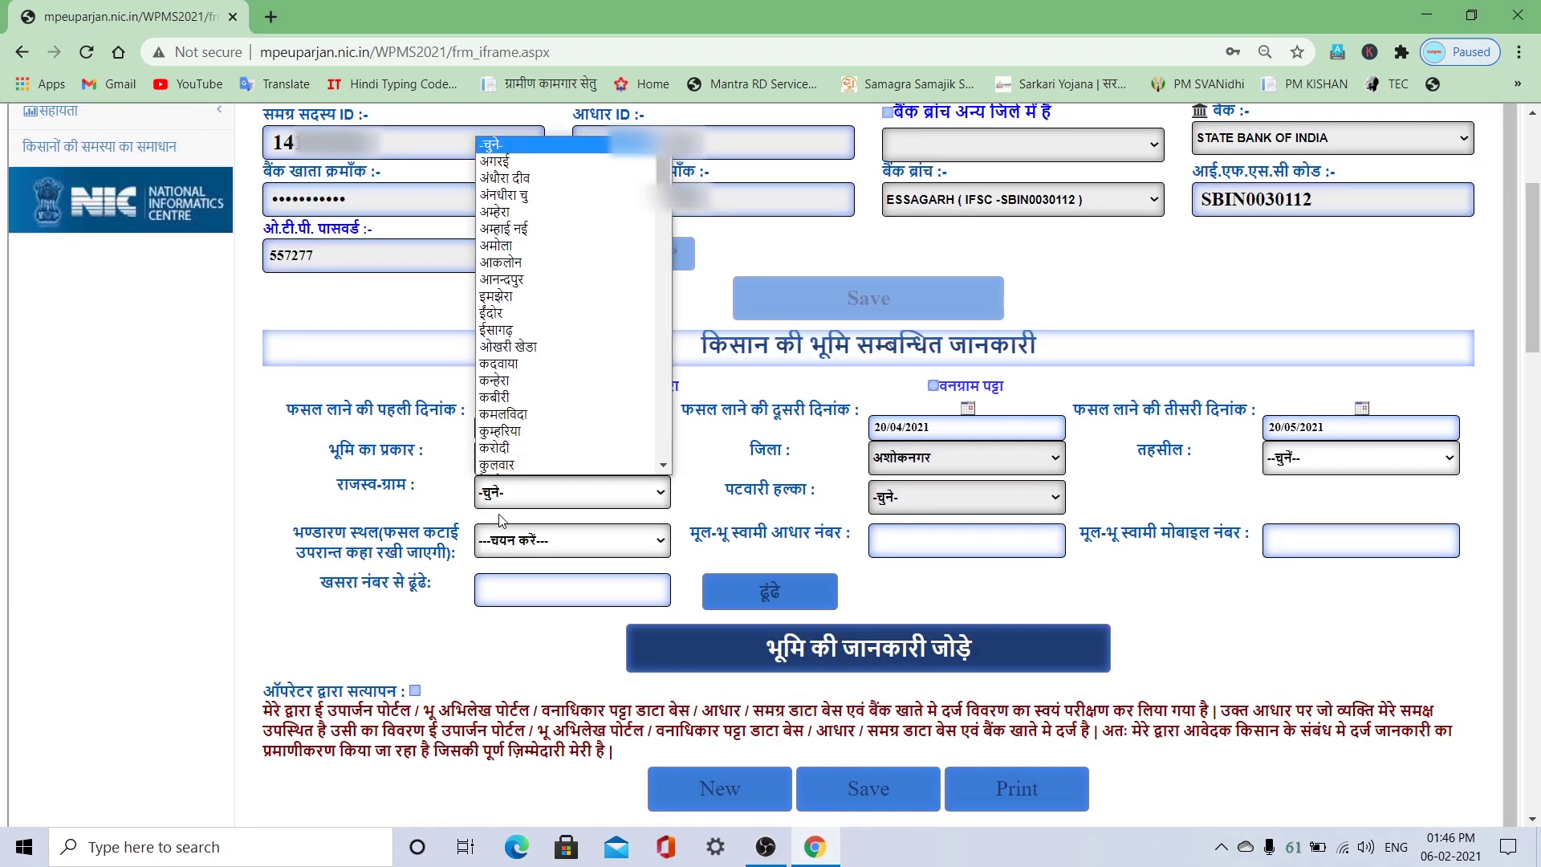
pyautogui.click(512, 499)
pyautogui.click(520, 468)
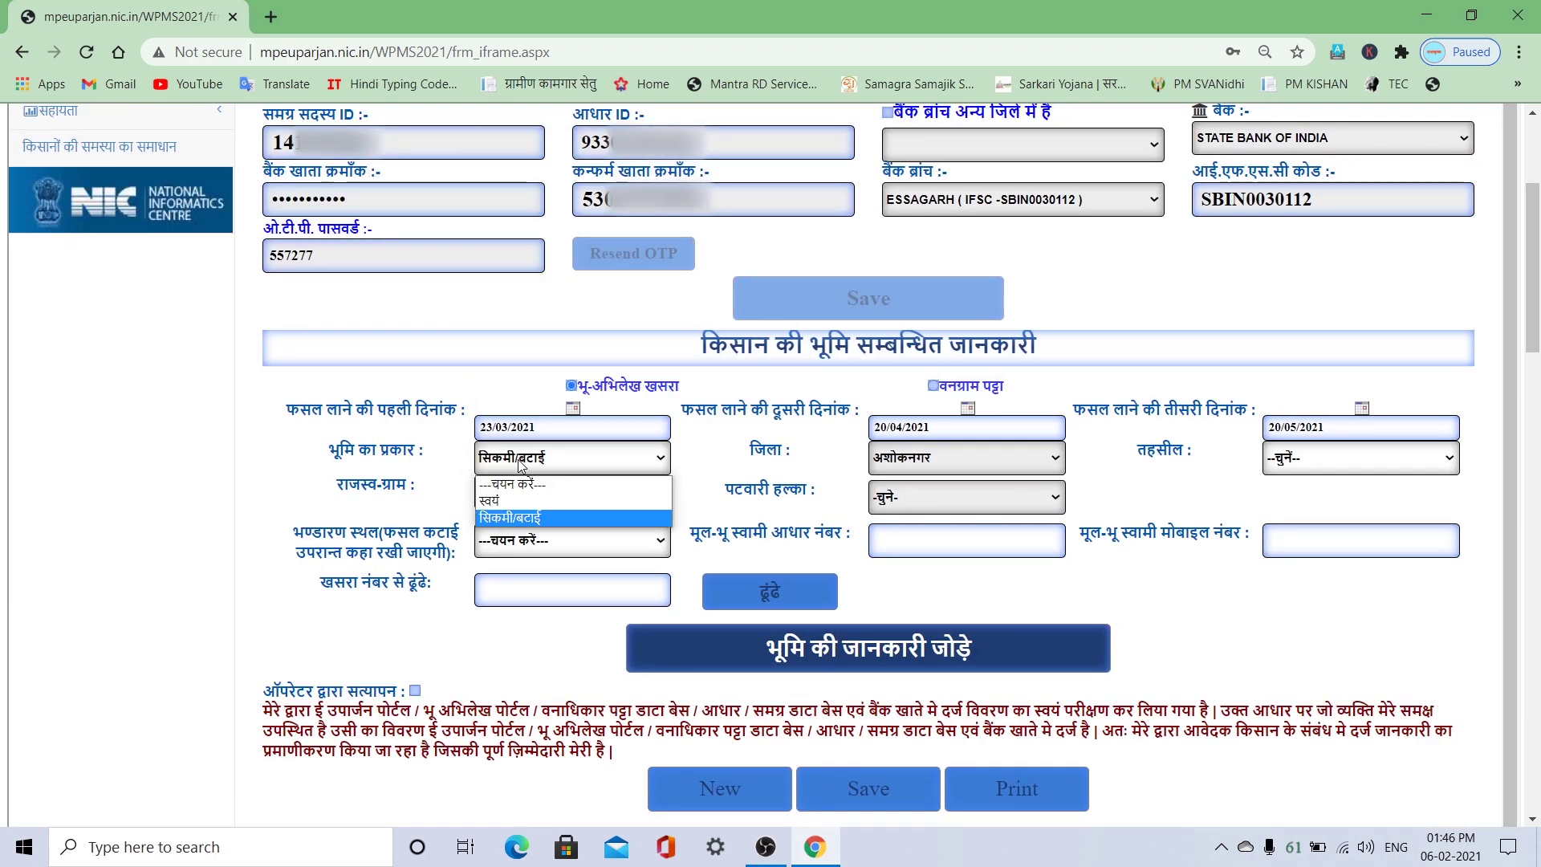
pyautogui.click(501, 512)
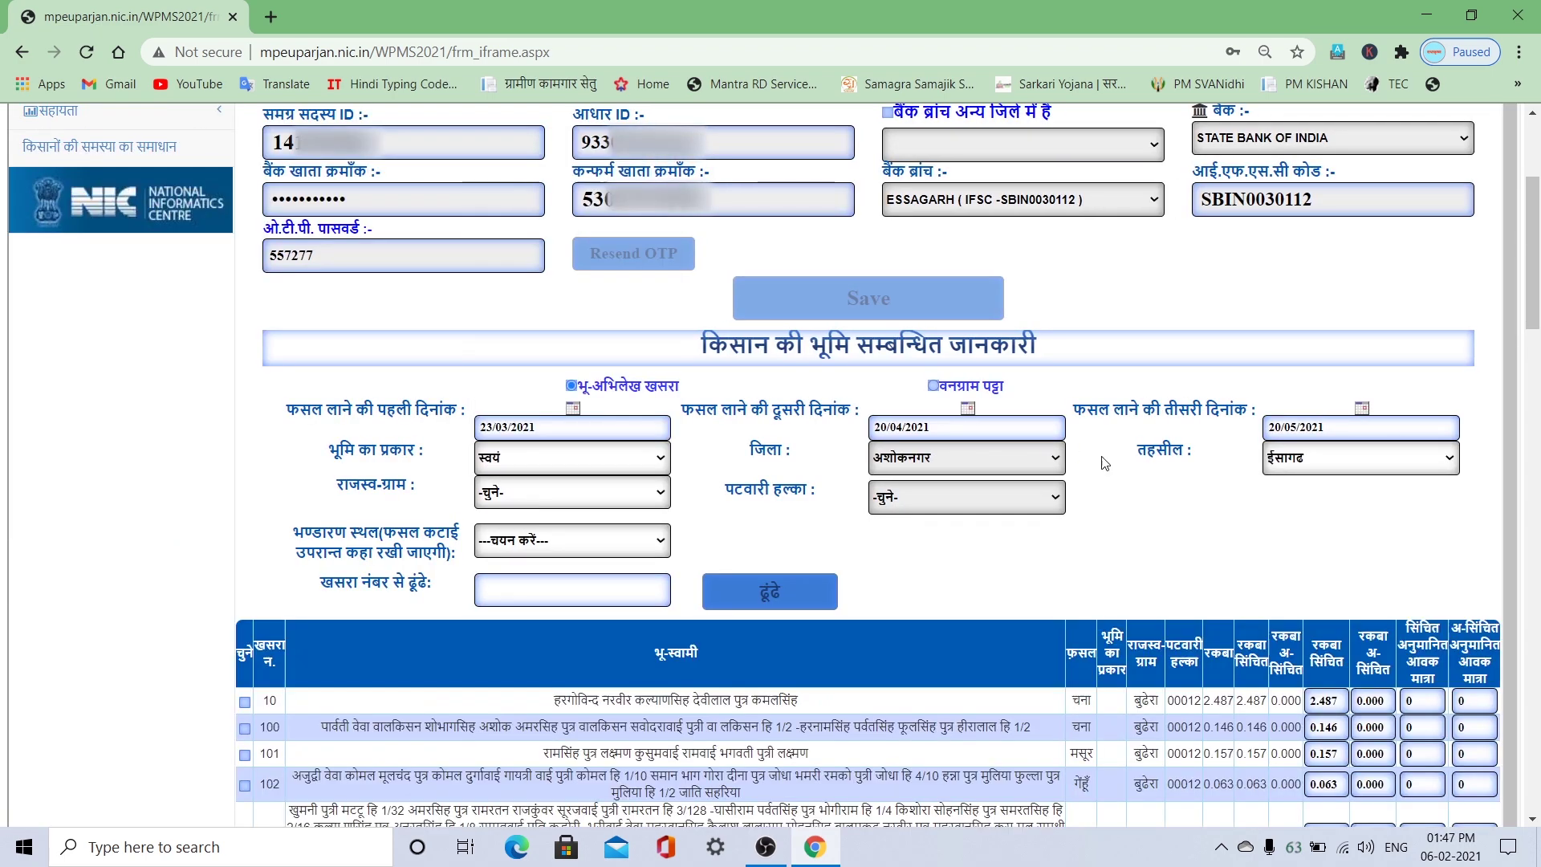
# Choose बुढेरा as the revenue village, giving patwari halka 00012
pyautogui.click(526, 491)
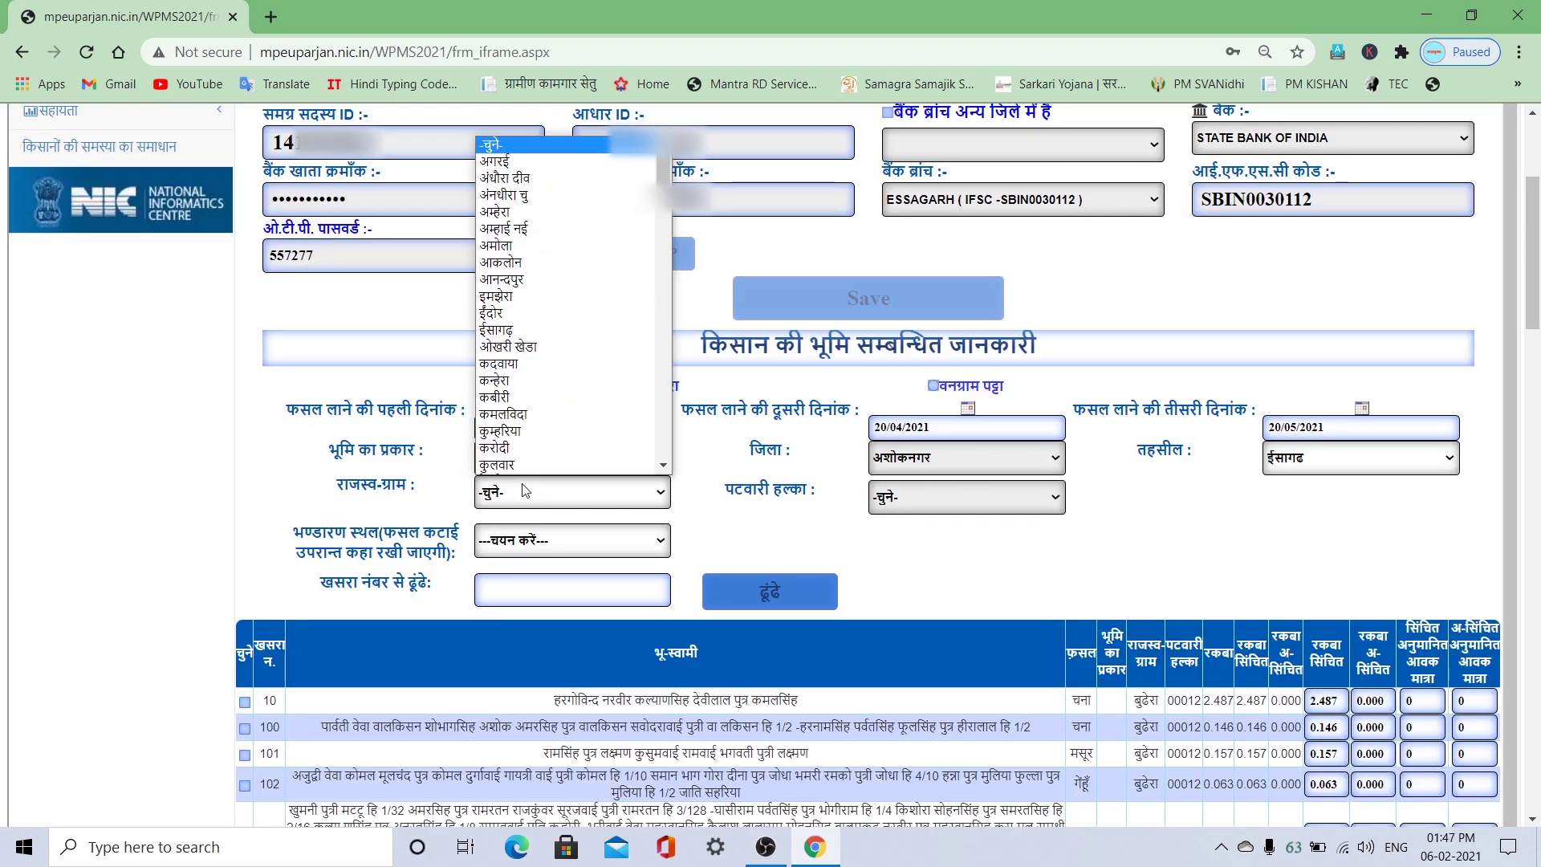
pyautogui.press('Down')
pyautogui.press('Down')
pyautogui.press('Down')
pyautogui.press('Down')
pyautogui.press('Down')
pyautogui.press('Down')
pyautogui.press('Down')
pyautogui.press('Down')
pyautogui.press('Down')
pyautogui.press('Down')
pyautogui.press('Down')
pyautogui.press('Down')
pyautogui.press('Down')
pyautogui.press('Down')
pyautogui.press('Down')
pyautogui.press('Down')
pyautogui.press('Down')
pyautogui.press('Down')
pyautogui.press('Down')
pyautogui.press('Down')
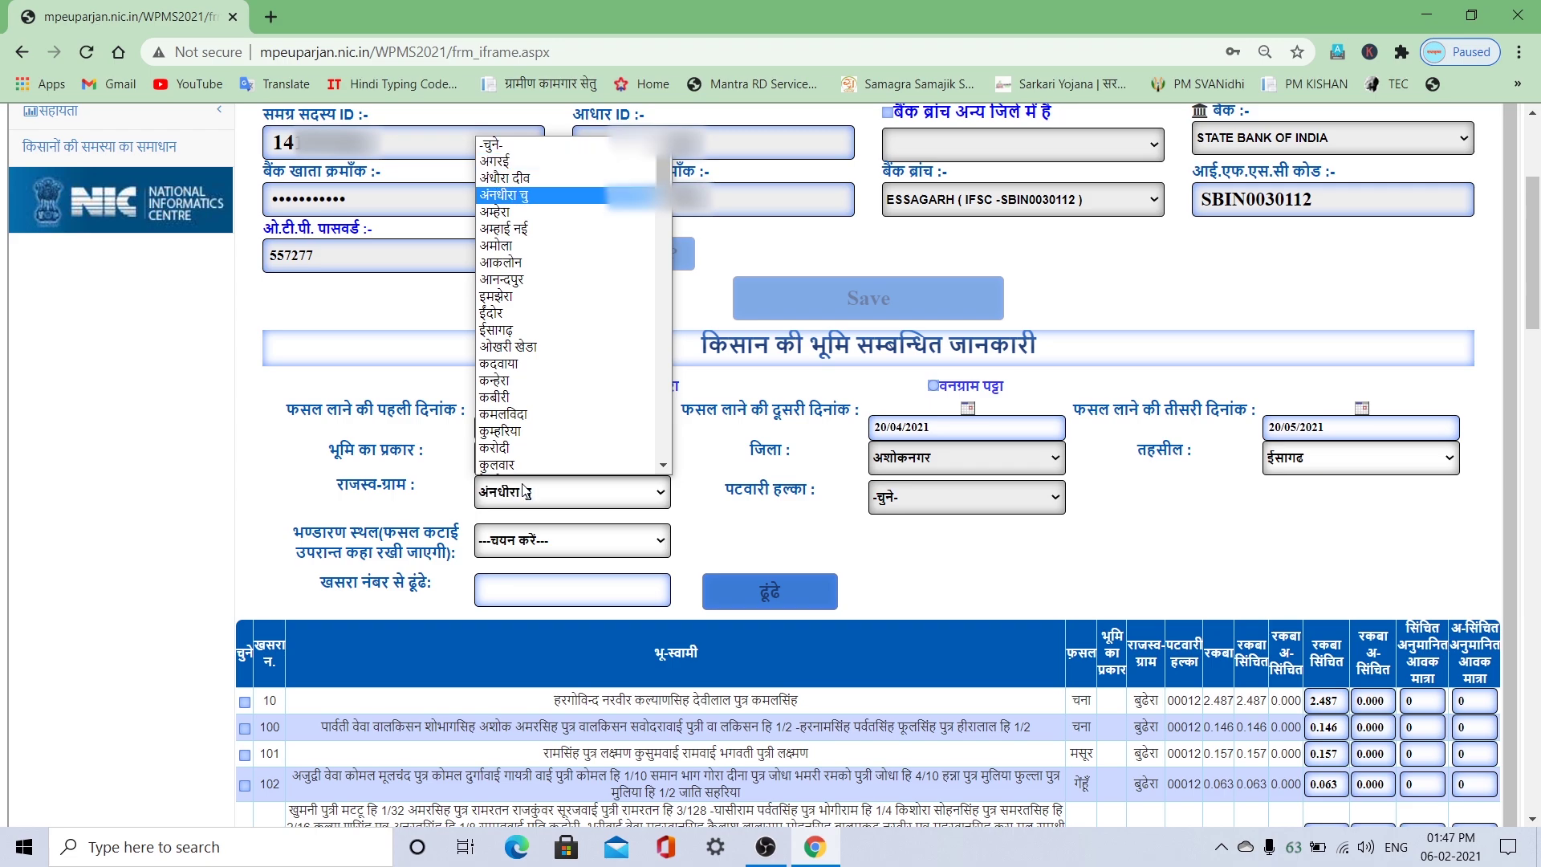
pyautogui.press('Down')
pyautogui.press('Down')
pyautogui.press('Down')
pyautogui.press('Down')
pyautogui.press('Down')
pyautogui.press('Down')
pyautogui.press('Down')
pyautogui.press('Down')
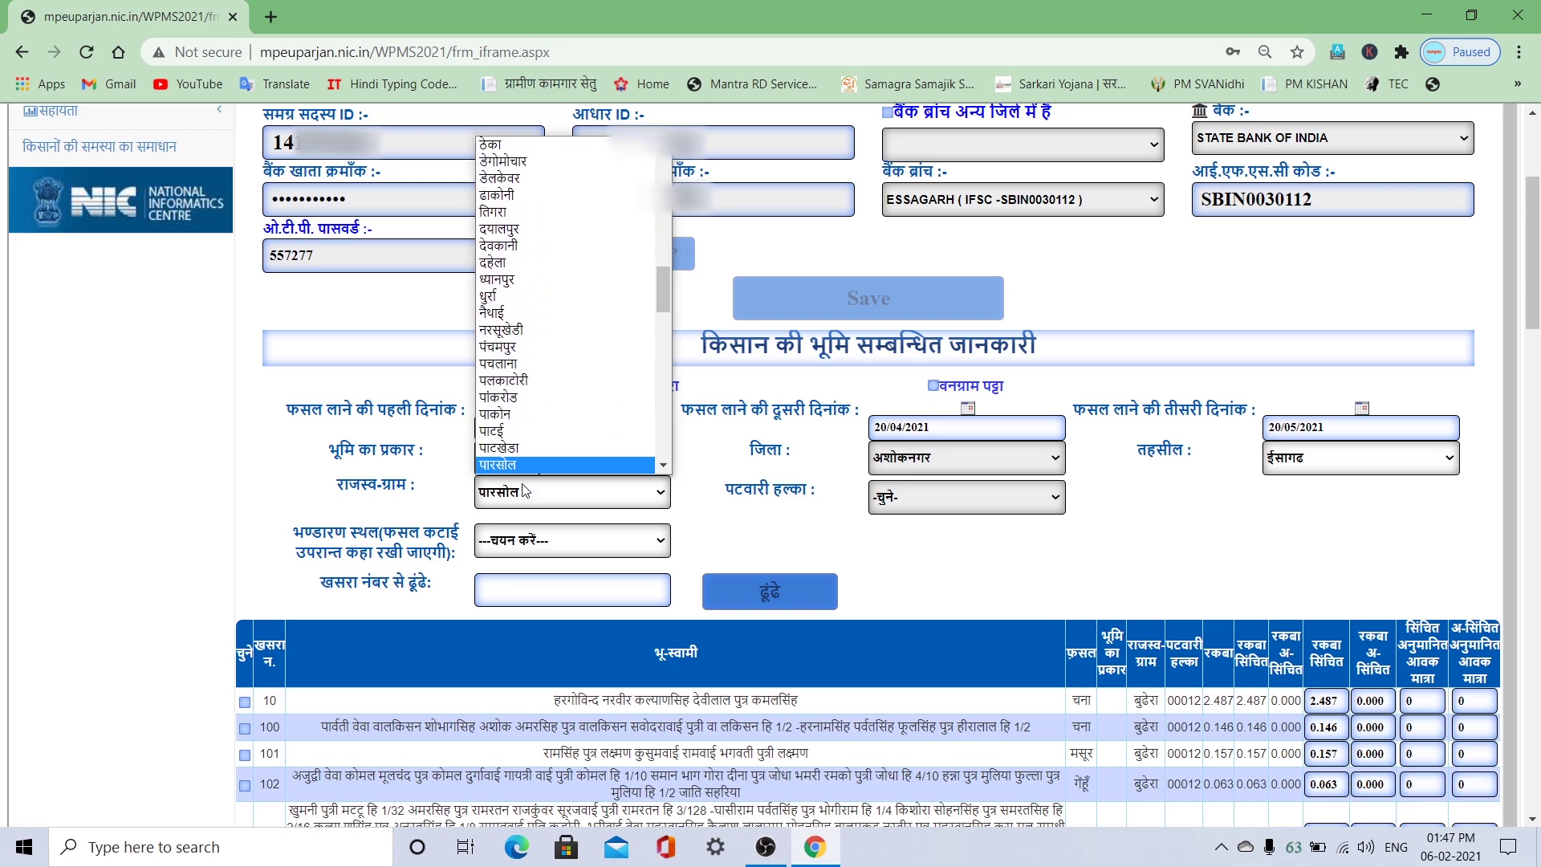
pyautogui.press('Up')
pyautogui.press('Up')
pyautogui.press('Up')
pyautogui.press('Up')
pyautogui.press('Up')
pyautogui.press('Up')
pyautogui.press('Return')
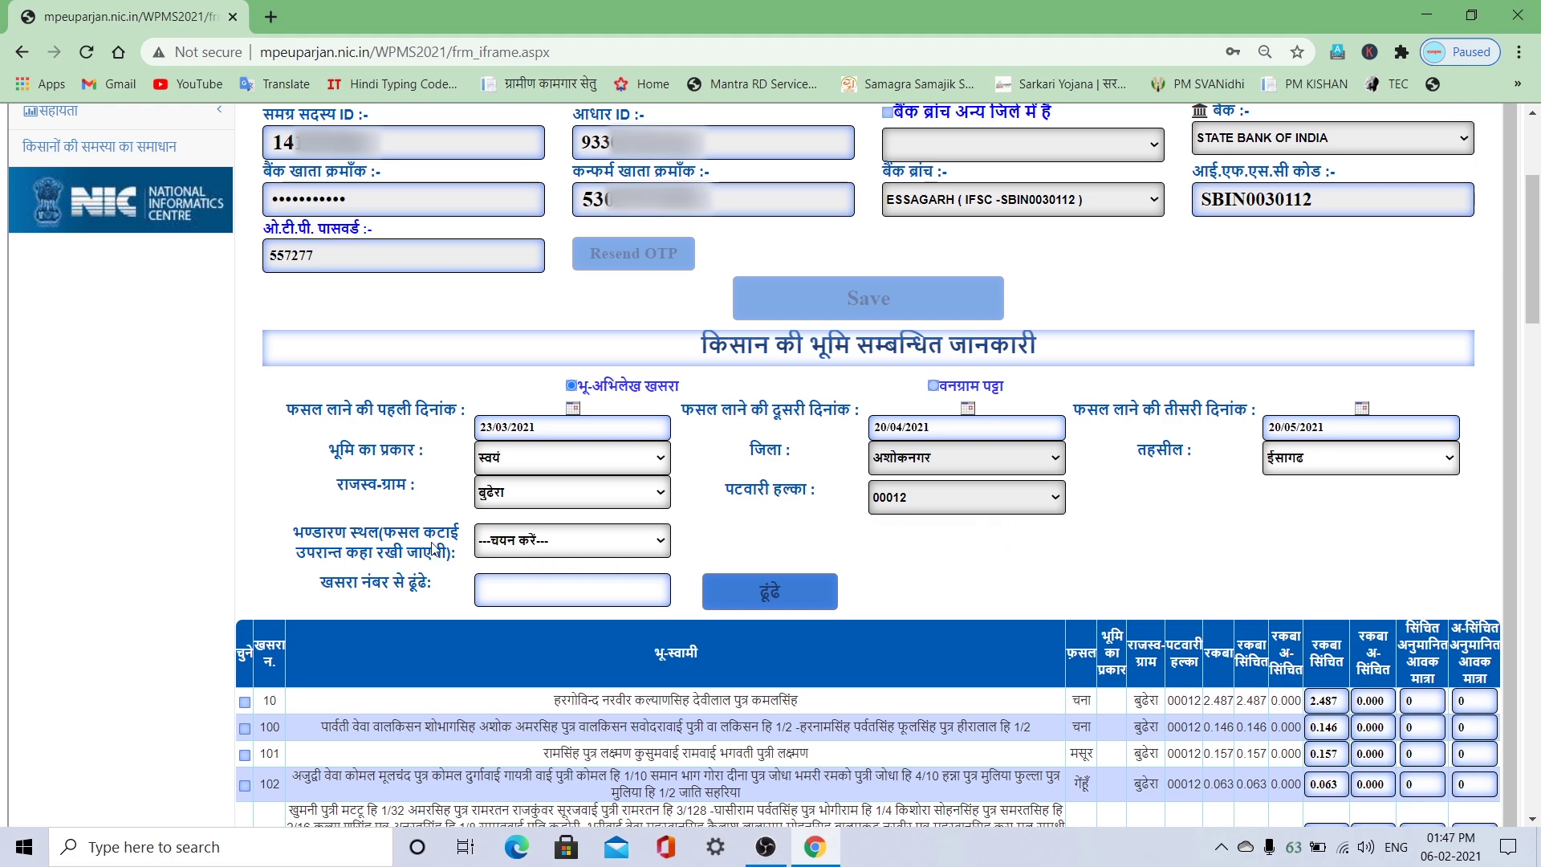
# Set the harvest storage place to निवास स्थल
pyautogui.click(523, 545)
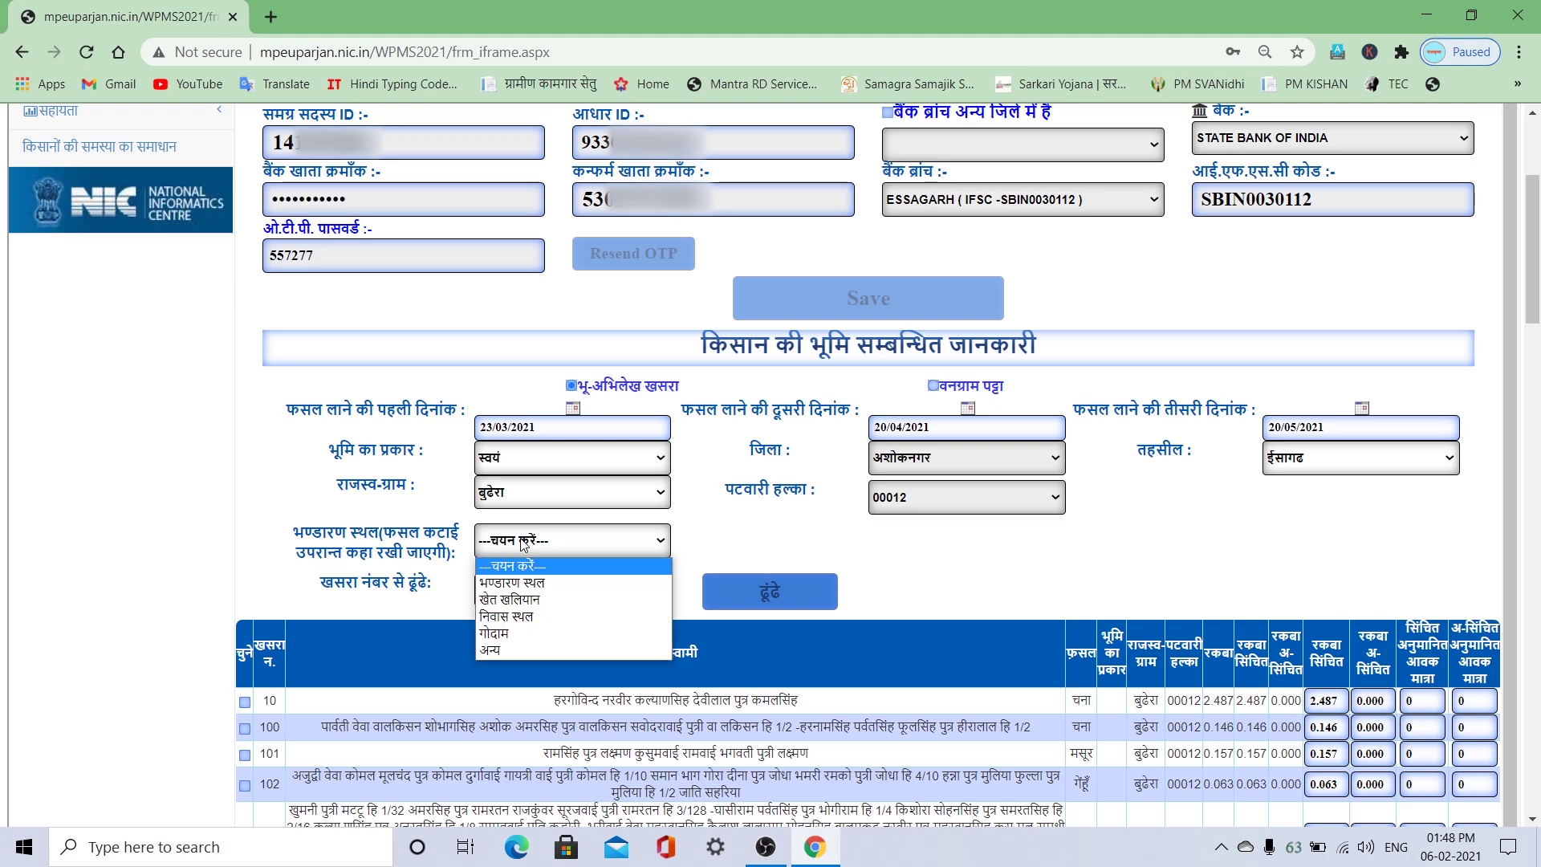
pyautogui.click(509, 617)
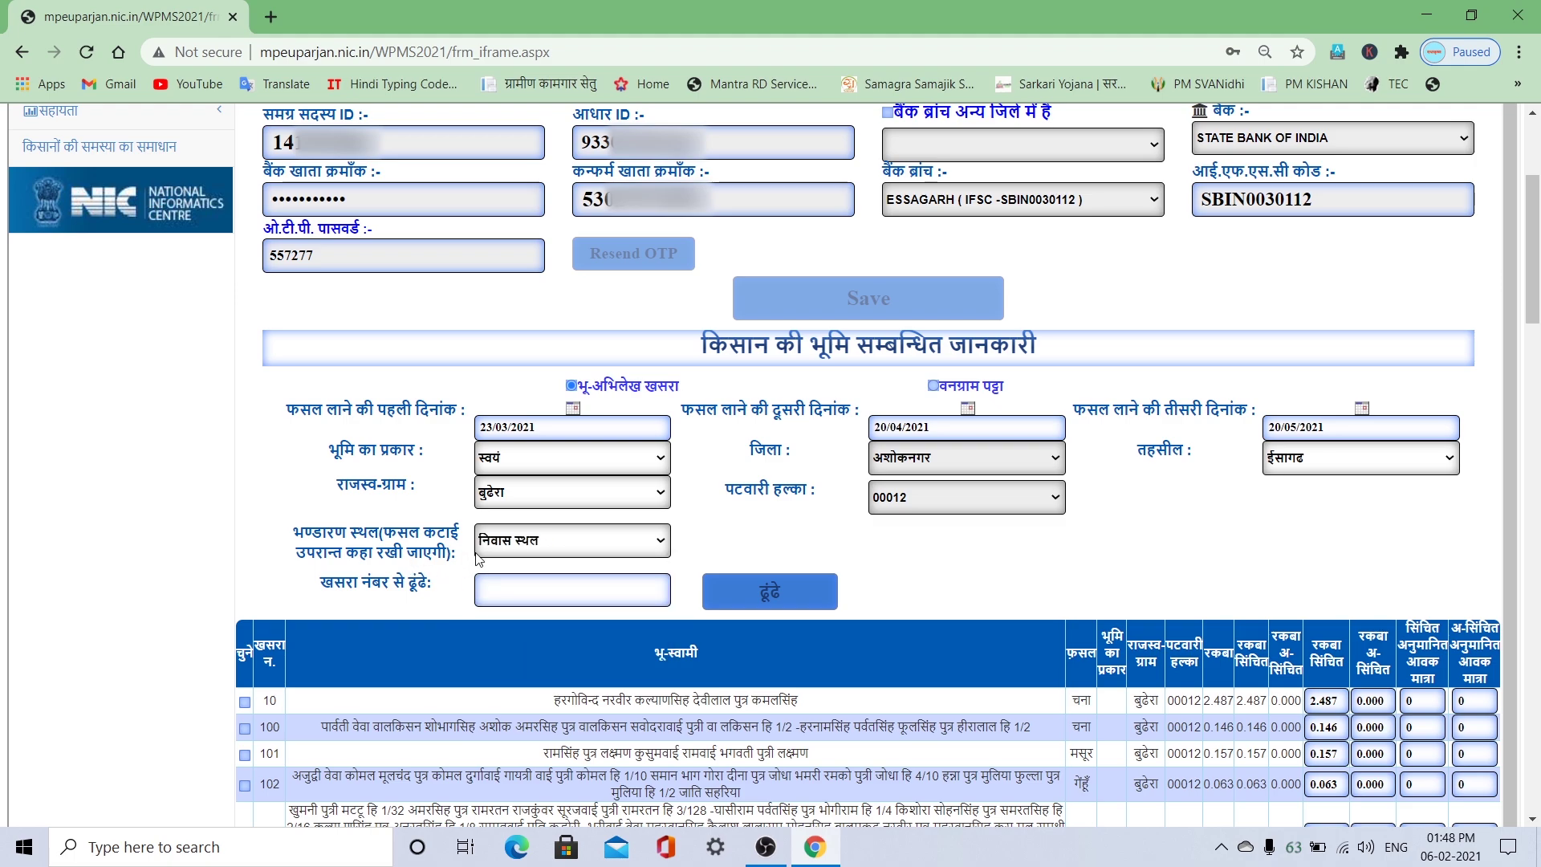
pyautogui.click(504, 546)
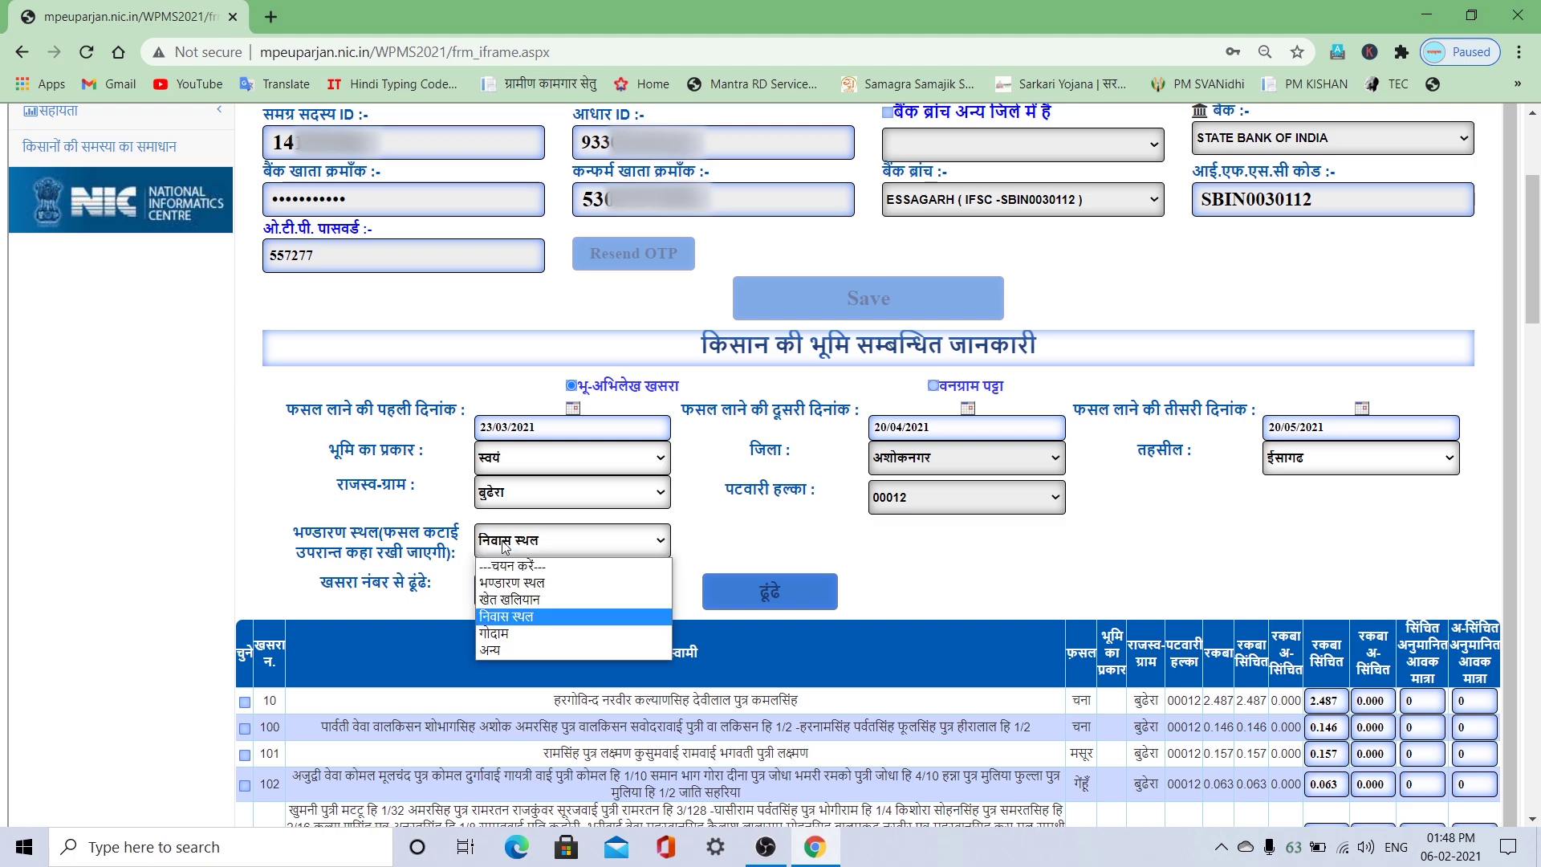
pyautogui.click(499, 619)
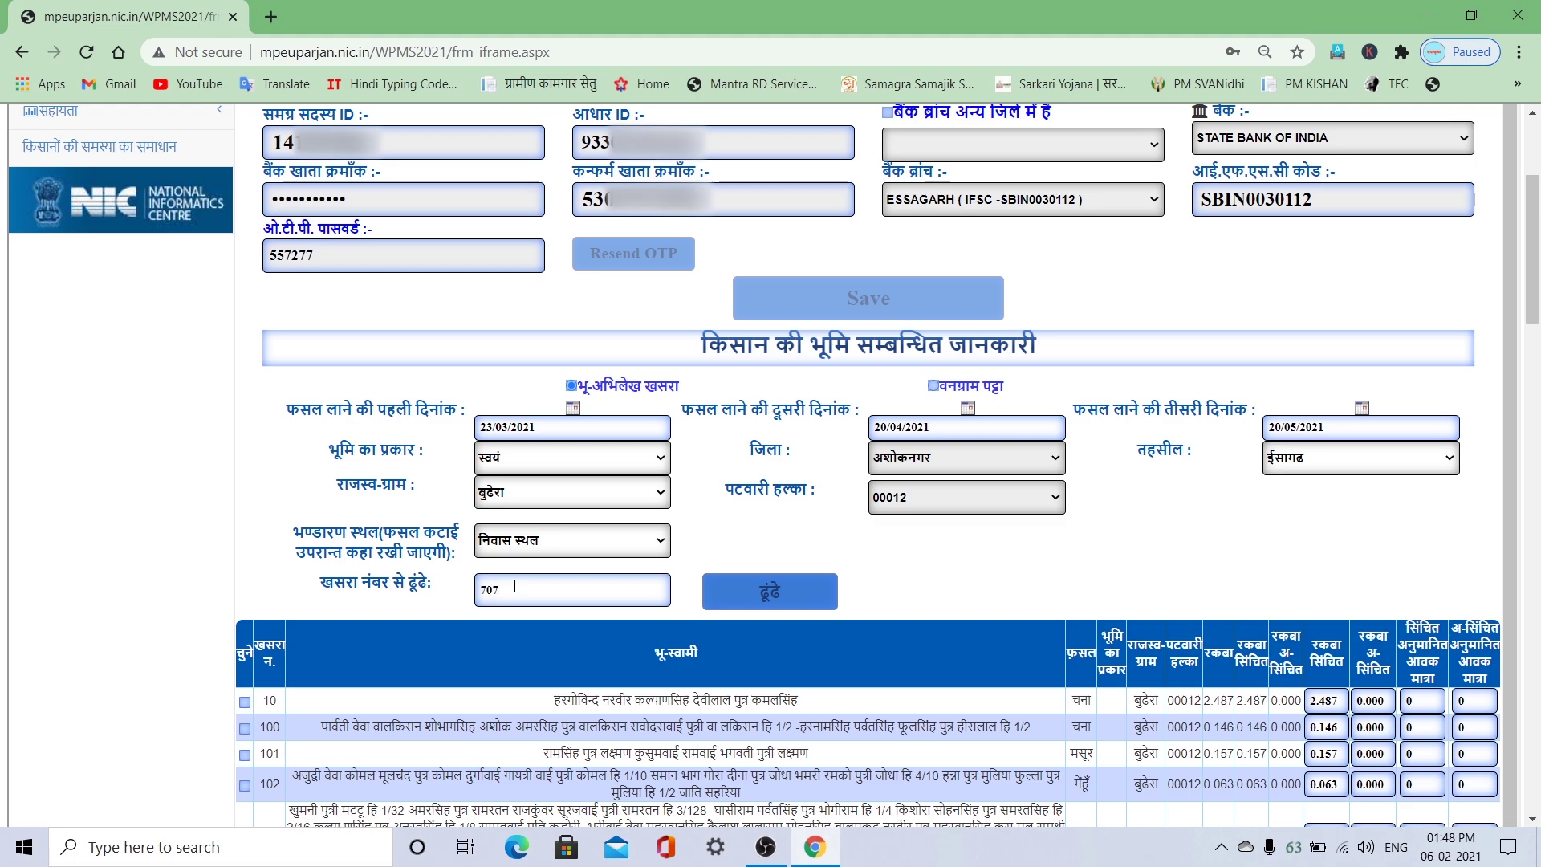
# Search the land records for khasra 707/1
pyautogui.click(774, 592)
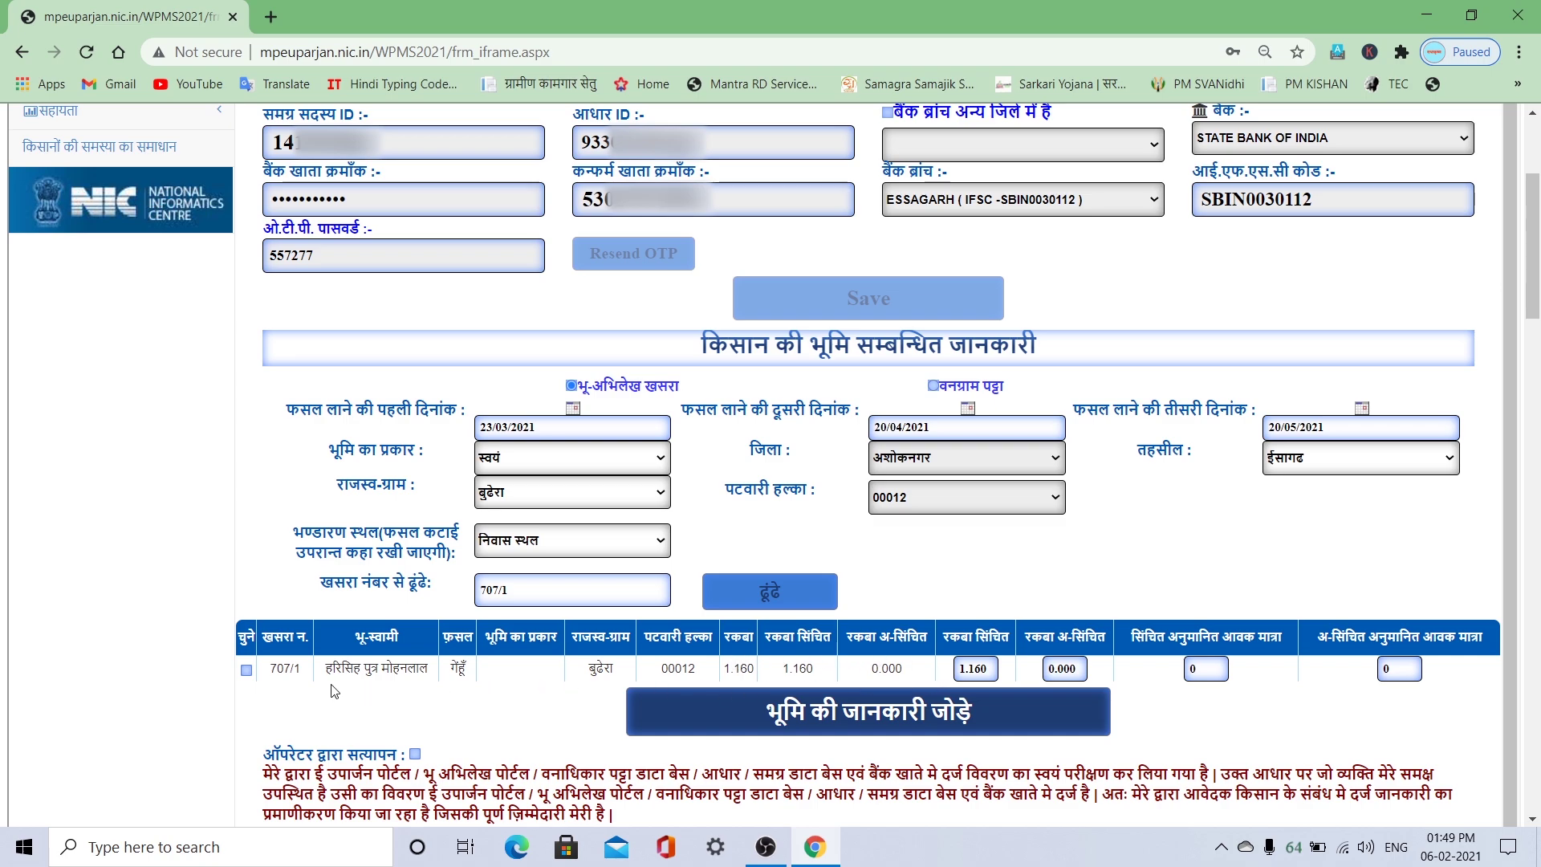
# Add khasra 707/1 to the farmer's land list and clear the khasra search box
pyautogui.click(247, 671)
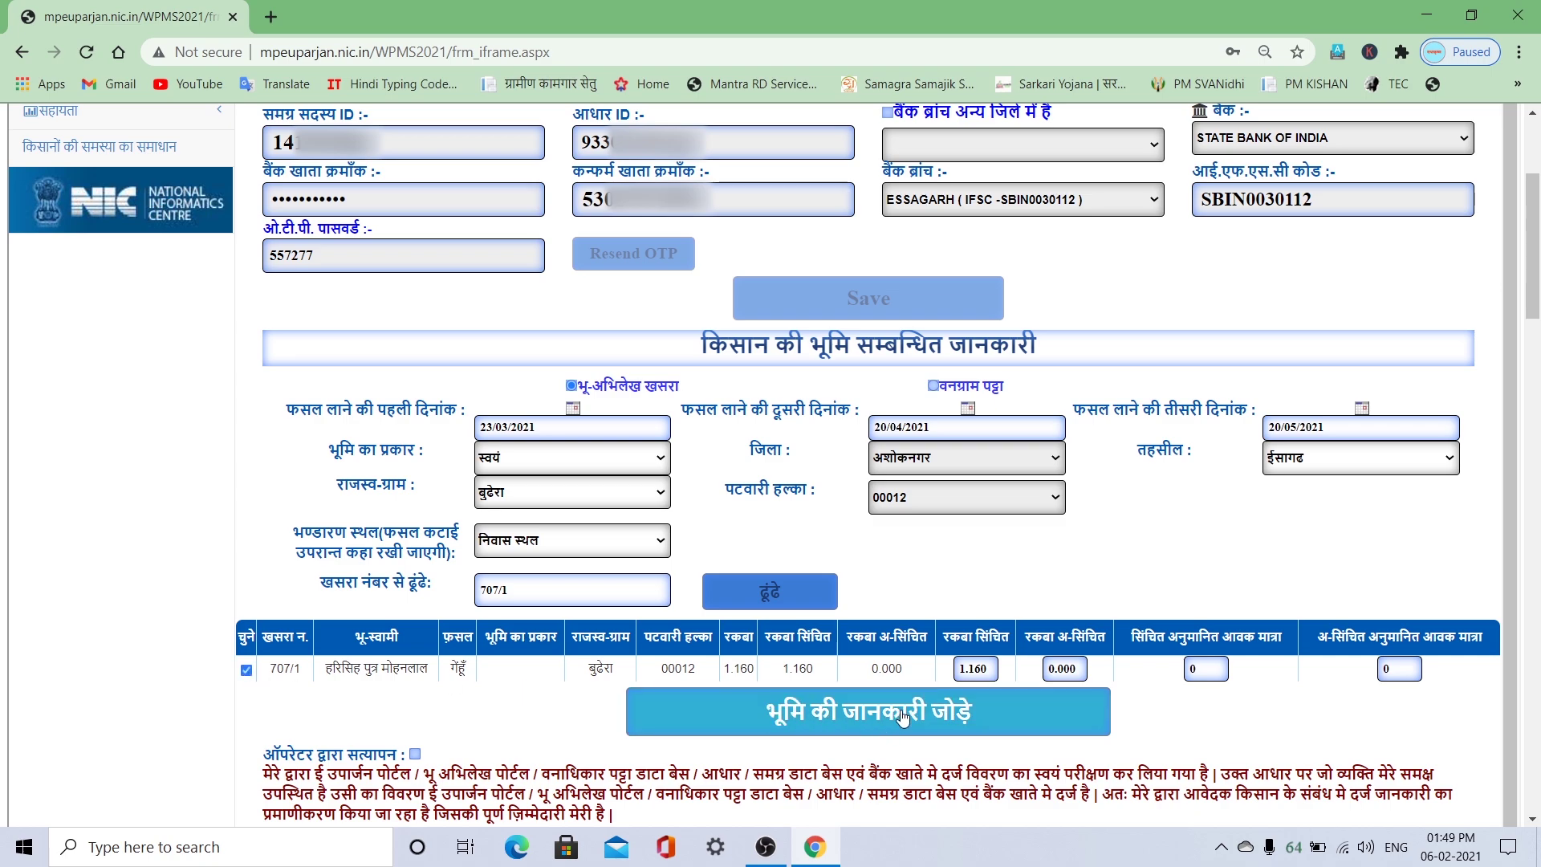
pyautogui.click(902, 717)
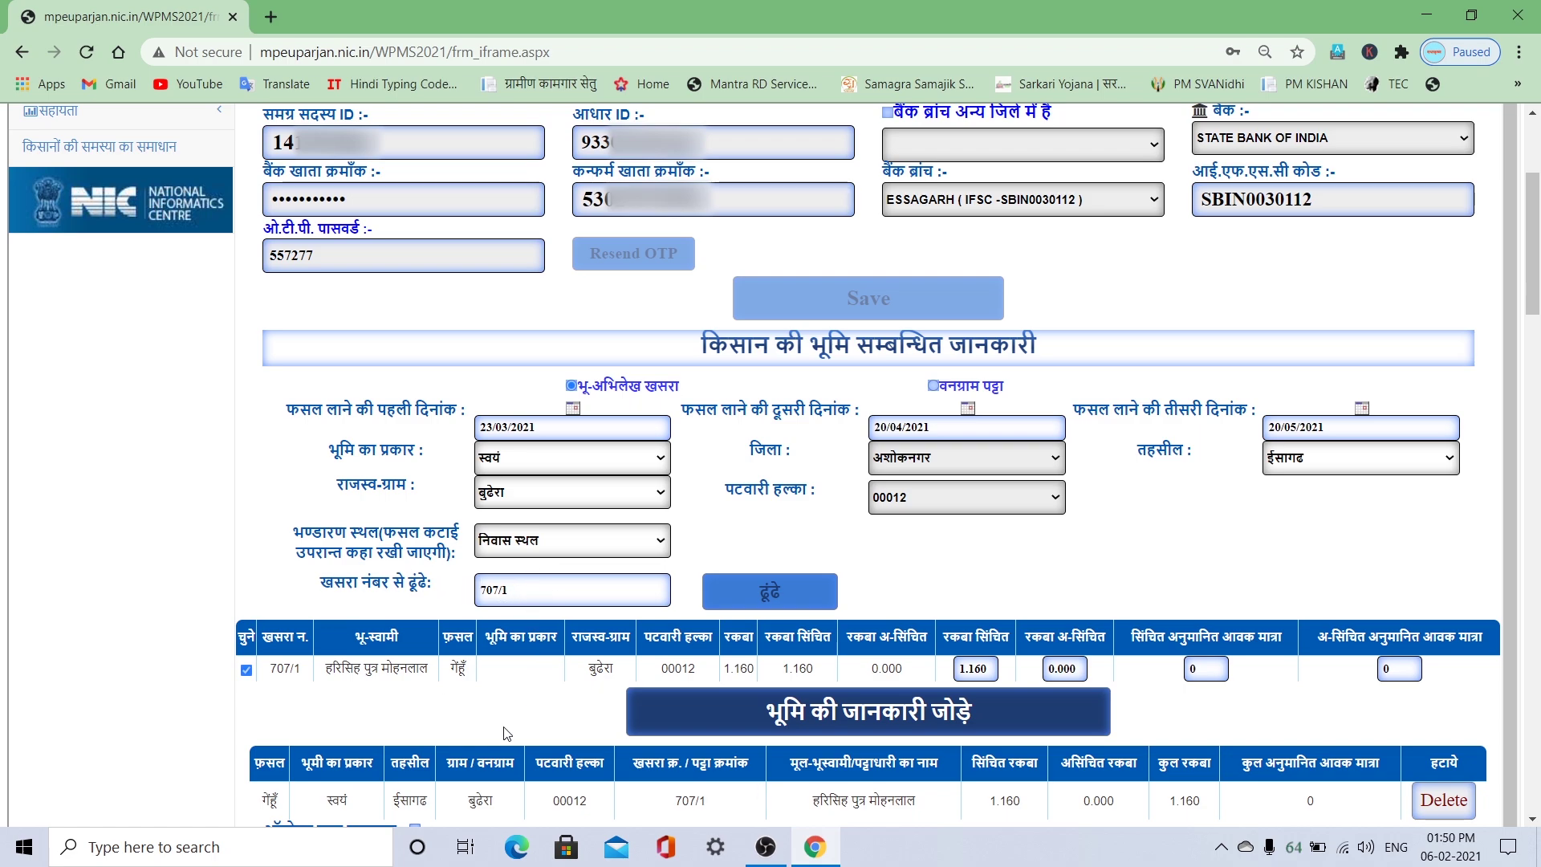
pyautogui.click(554, 585)
pyautogui.press('BackSpace')
# Select village ठेका, search khasra 490/1 and add it to the farmer's land list
pyautogui.click(517, 493)
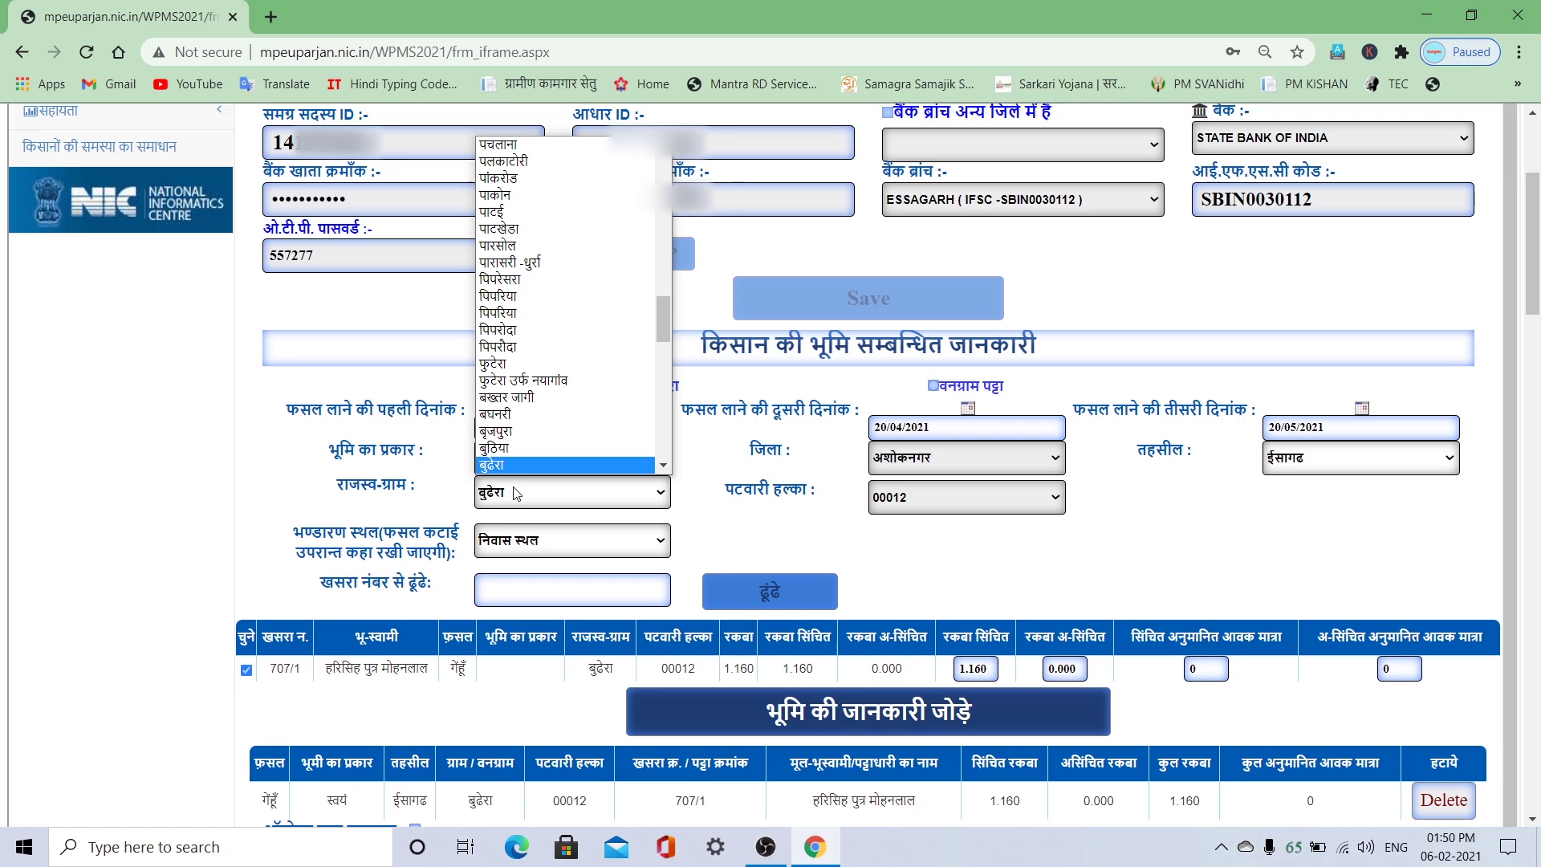
pyautogui.press('Up')
pyautogui.press('Up')
pyautogui.press('Up')
pyautogui.press('Up')
pyautogui.press('Up')
pyautogui.press('Up')
pyautogui.press('Up')
pyautogui.press('Up')
pyautogui.press('Up')
pyautogui.press('Up')
pyautogui.press('Up')
pyautogui.press('Up')
pyautogui.press('Up')
pyautogui.press('Up')
pyautogui.press('Up')
pyautogui.press('Up')
pyautogui.press('Up')
pyautogui.press('Up')
pyautogui.press('Up')
pyautogui.press('Up')
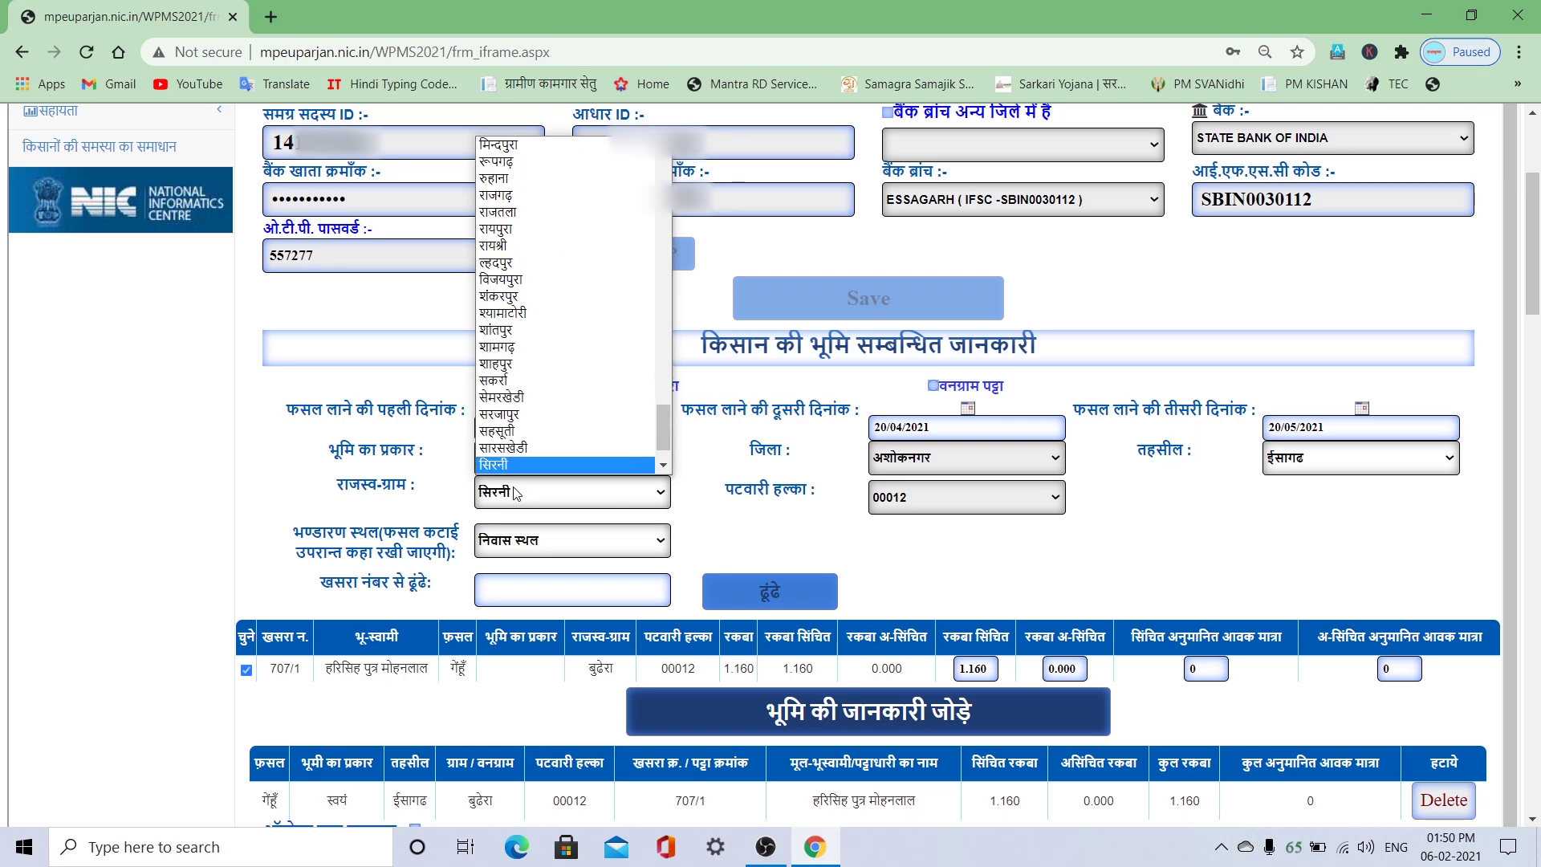
pyautogui.press('Return')
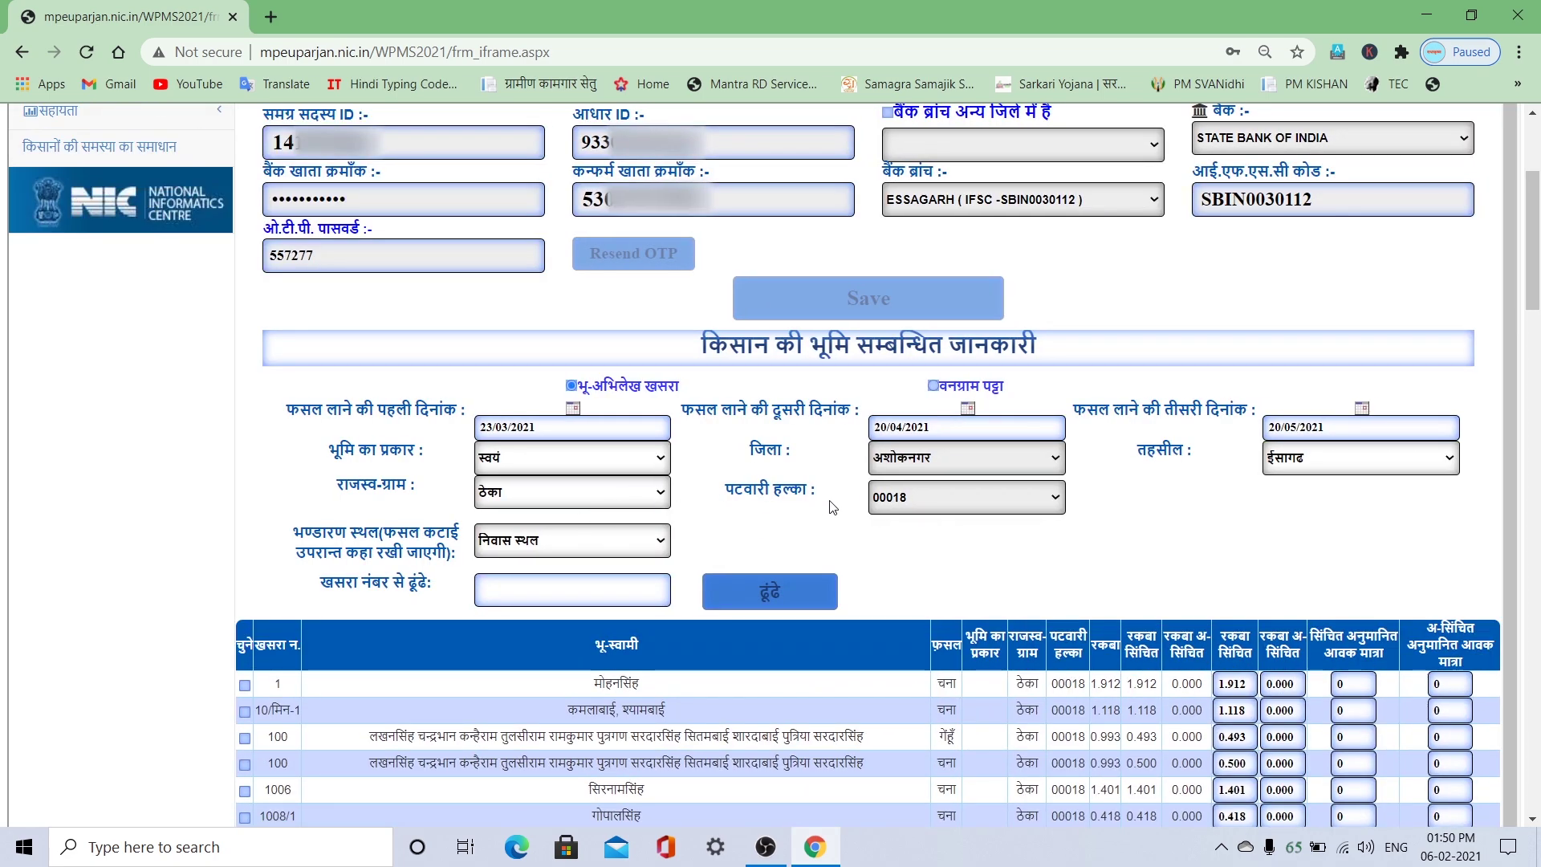
pyautogui.click(504, 598)
pyautogui.write('490/1')
pyautogui.click(778, 598)
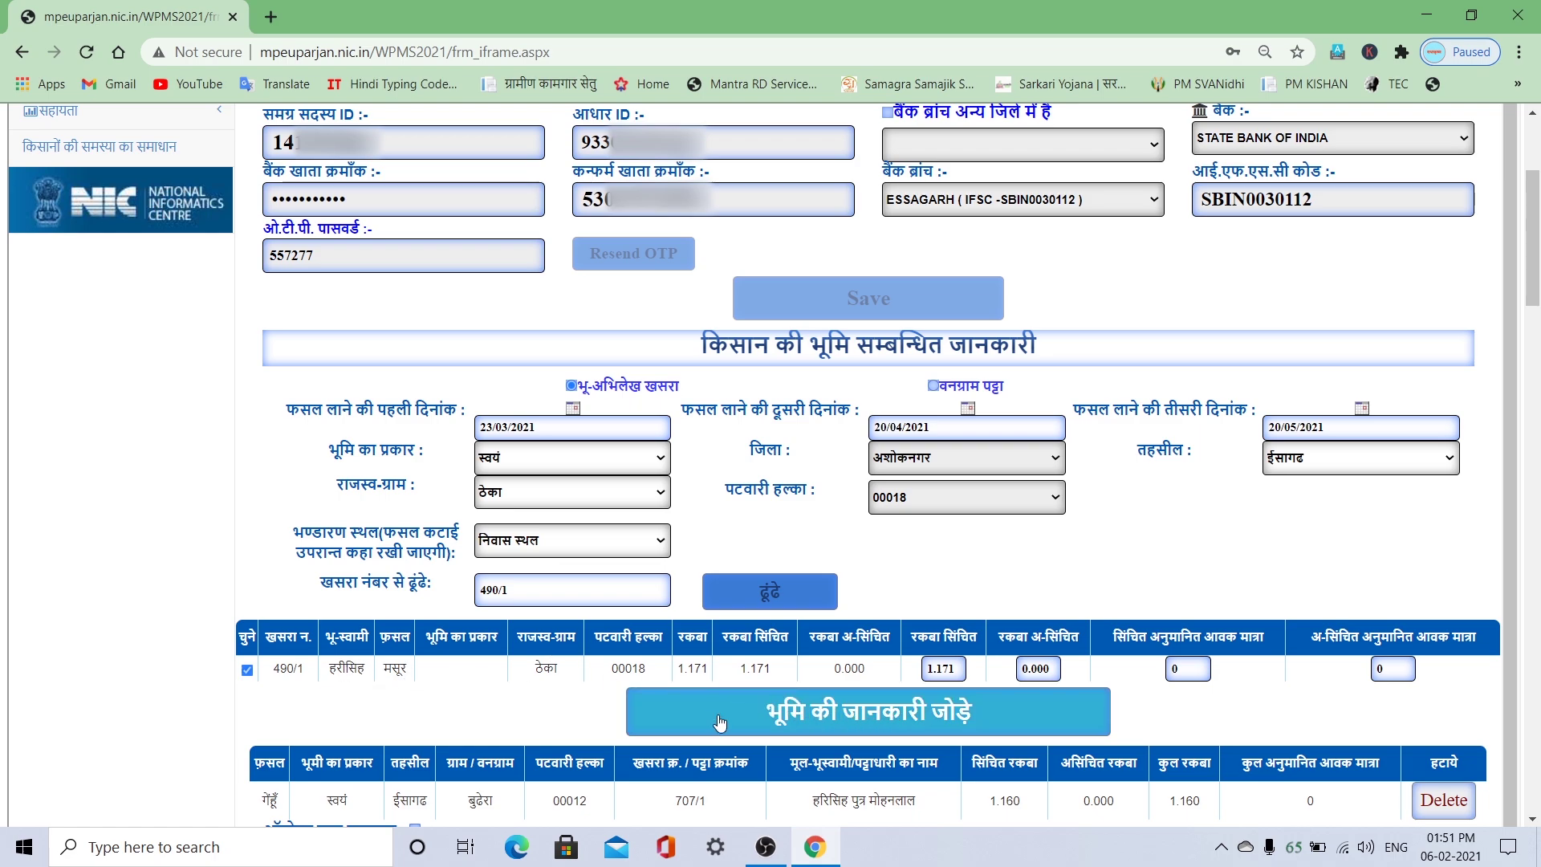
pyautogui.click(835, 711)
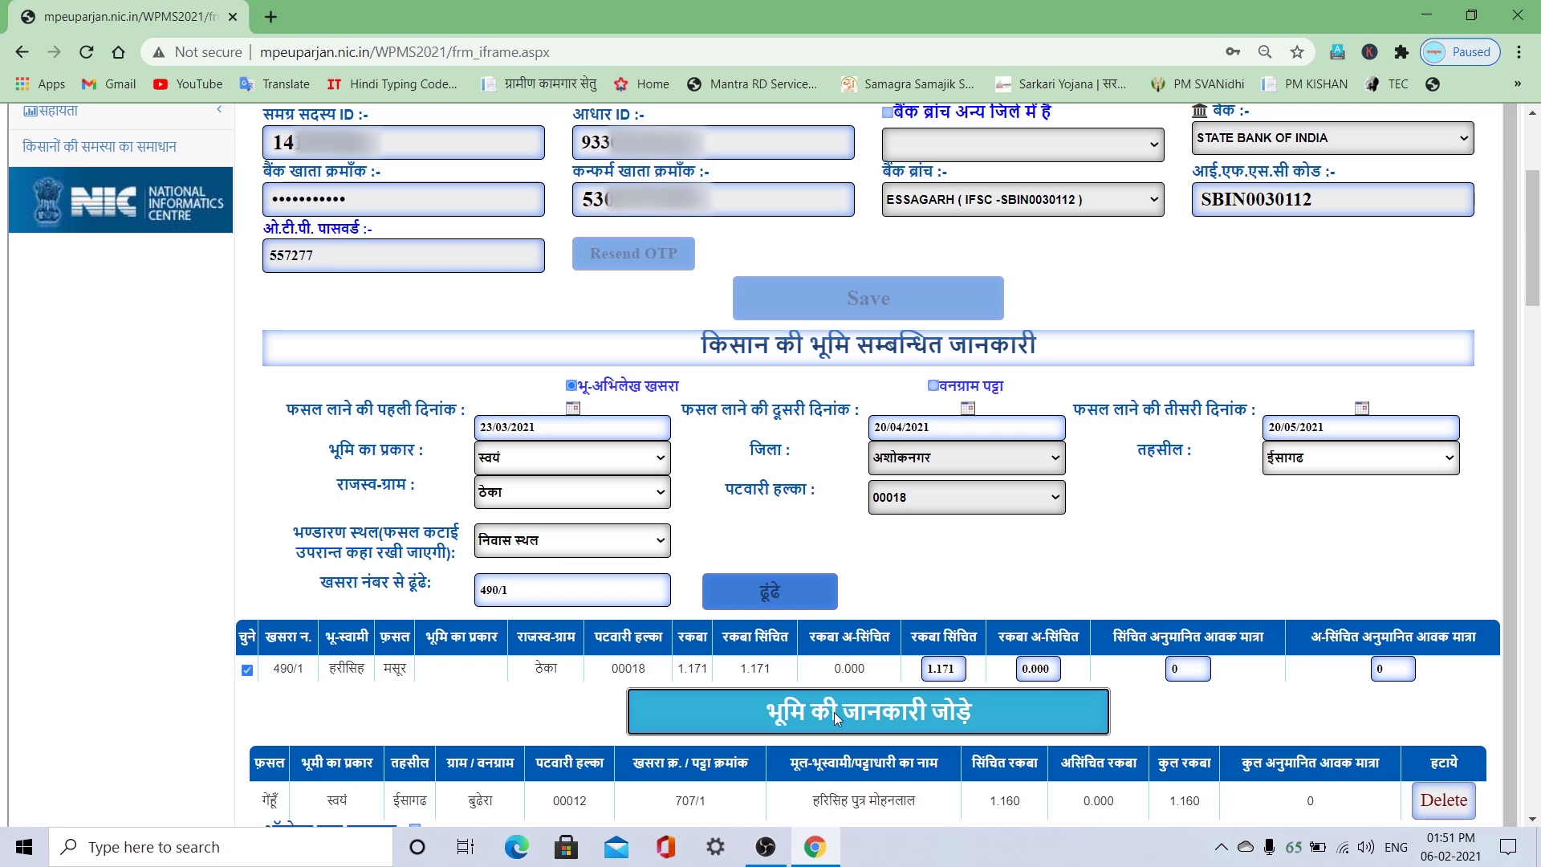
pyautogui.moveTo(1536, 287); pyautogui.dragTo(1535, 359)
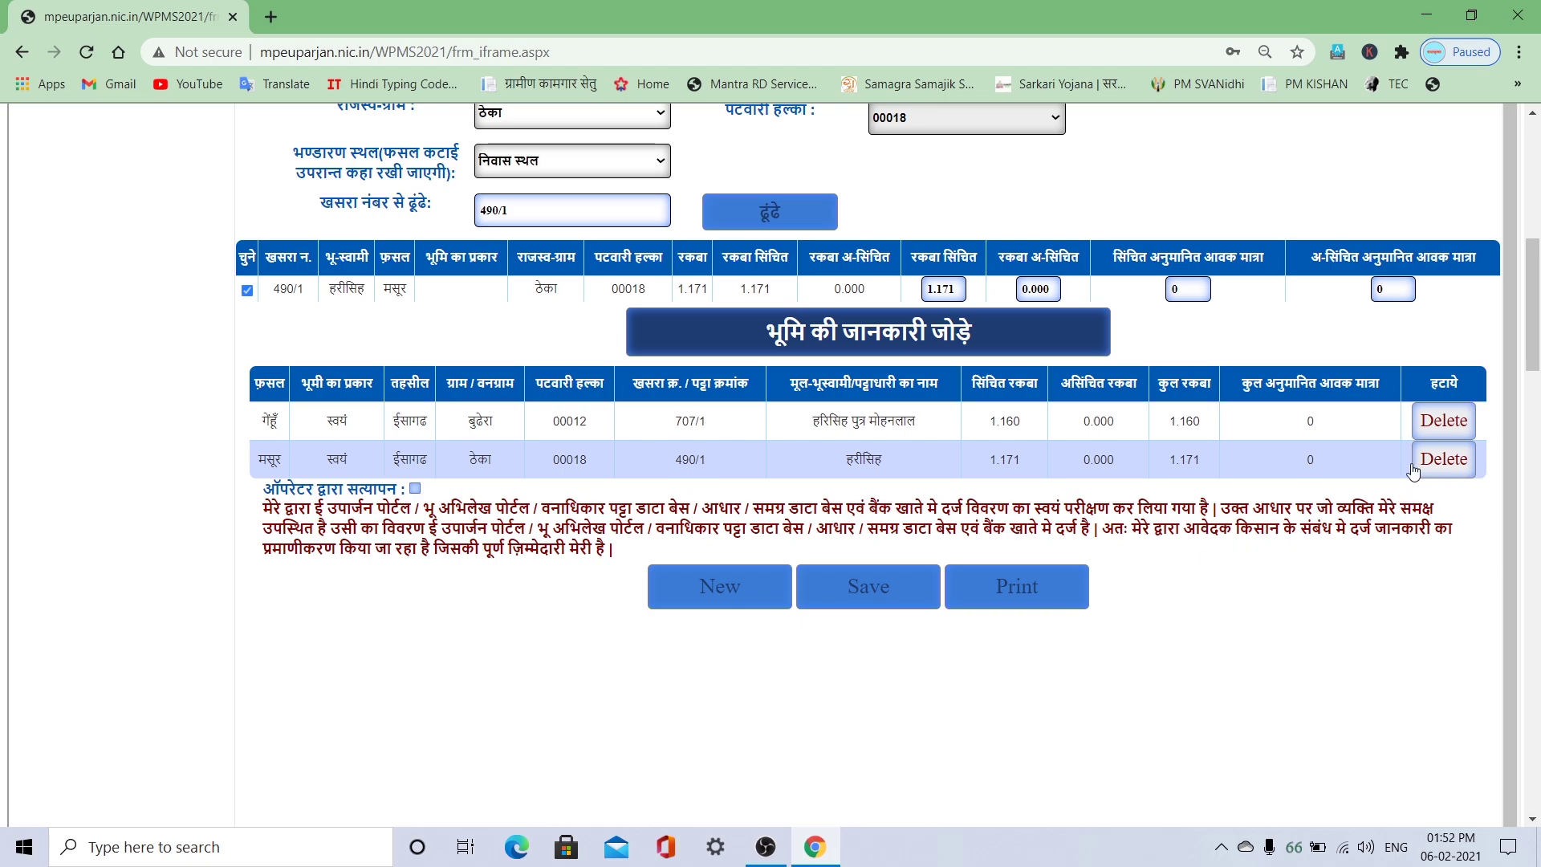
# Delete the 490/1 land row, tick operator verification, and save the registration
pyautogui.click(1442, 473)
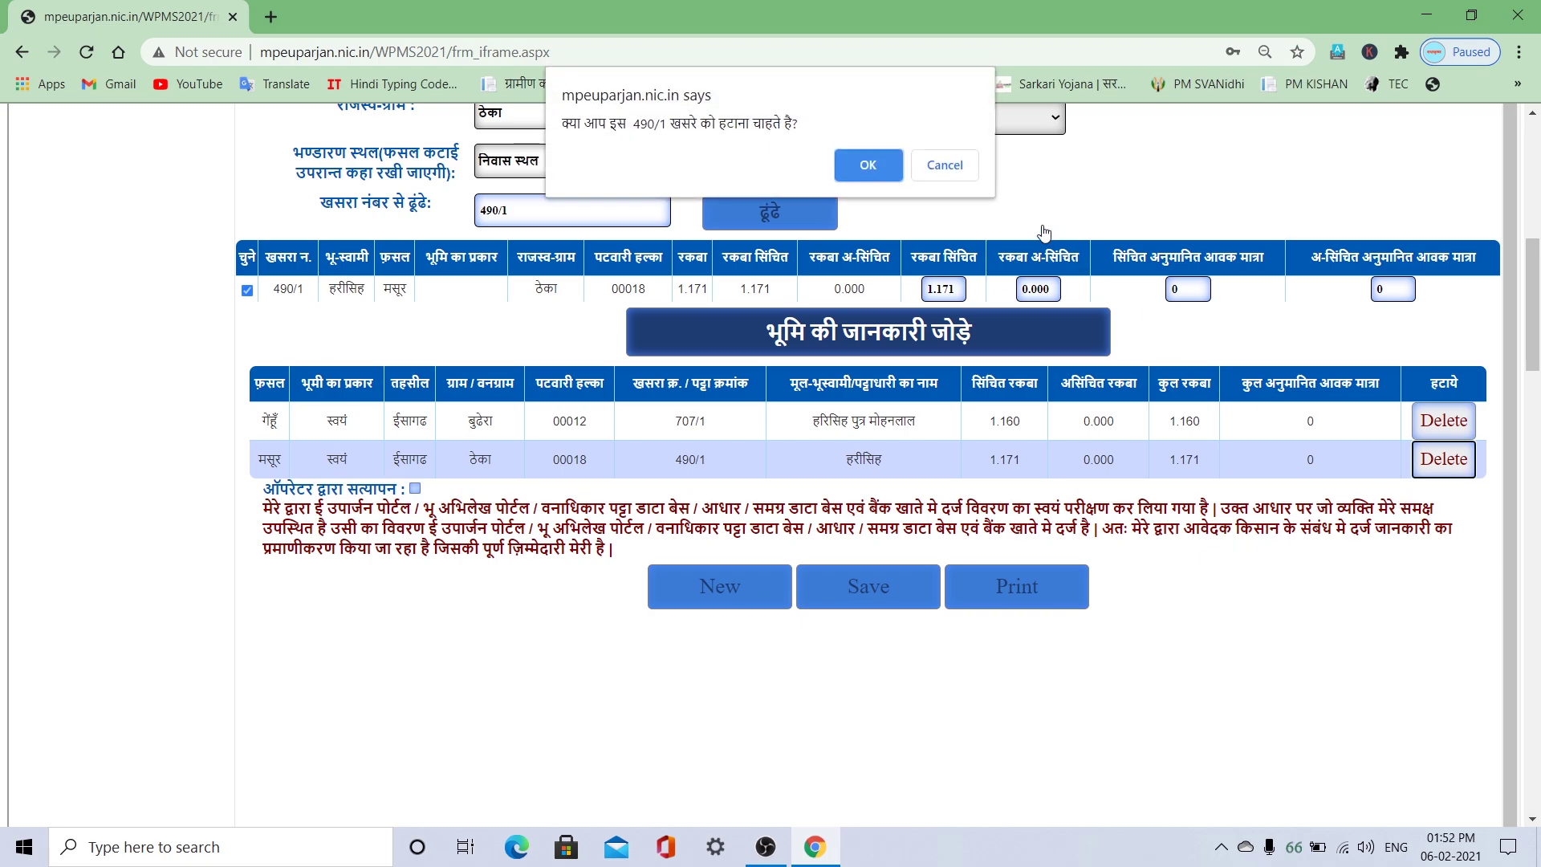
pyautogui.click(885, 167)
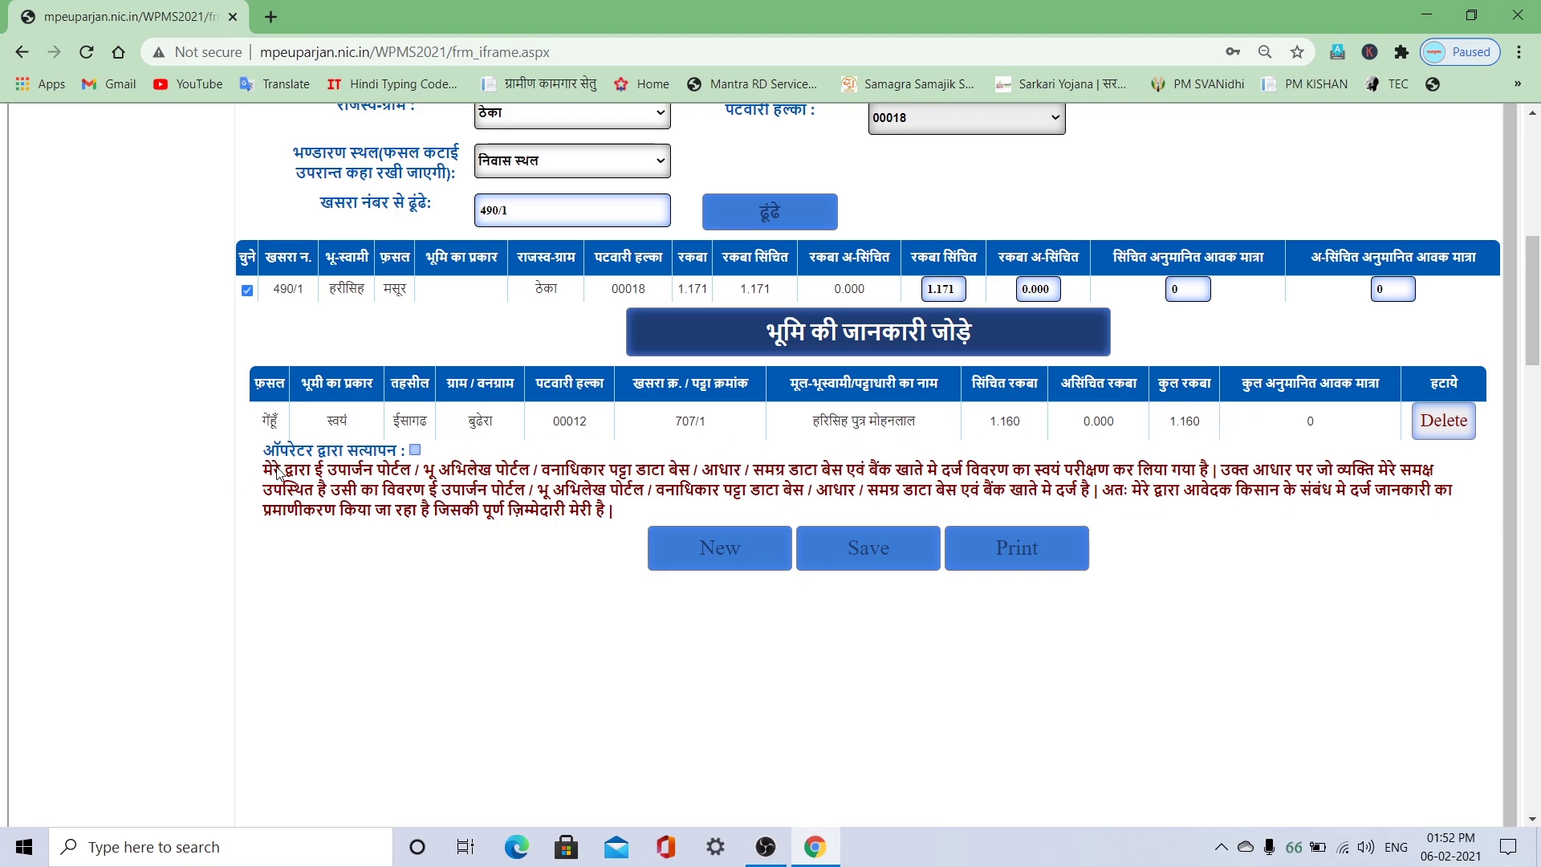
pyautogui.click(415, 450)
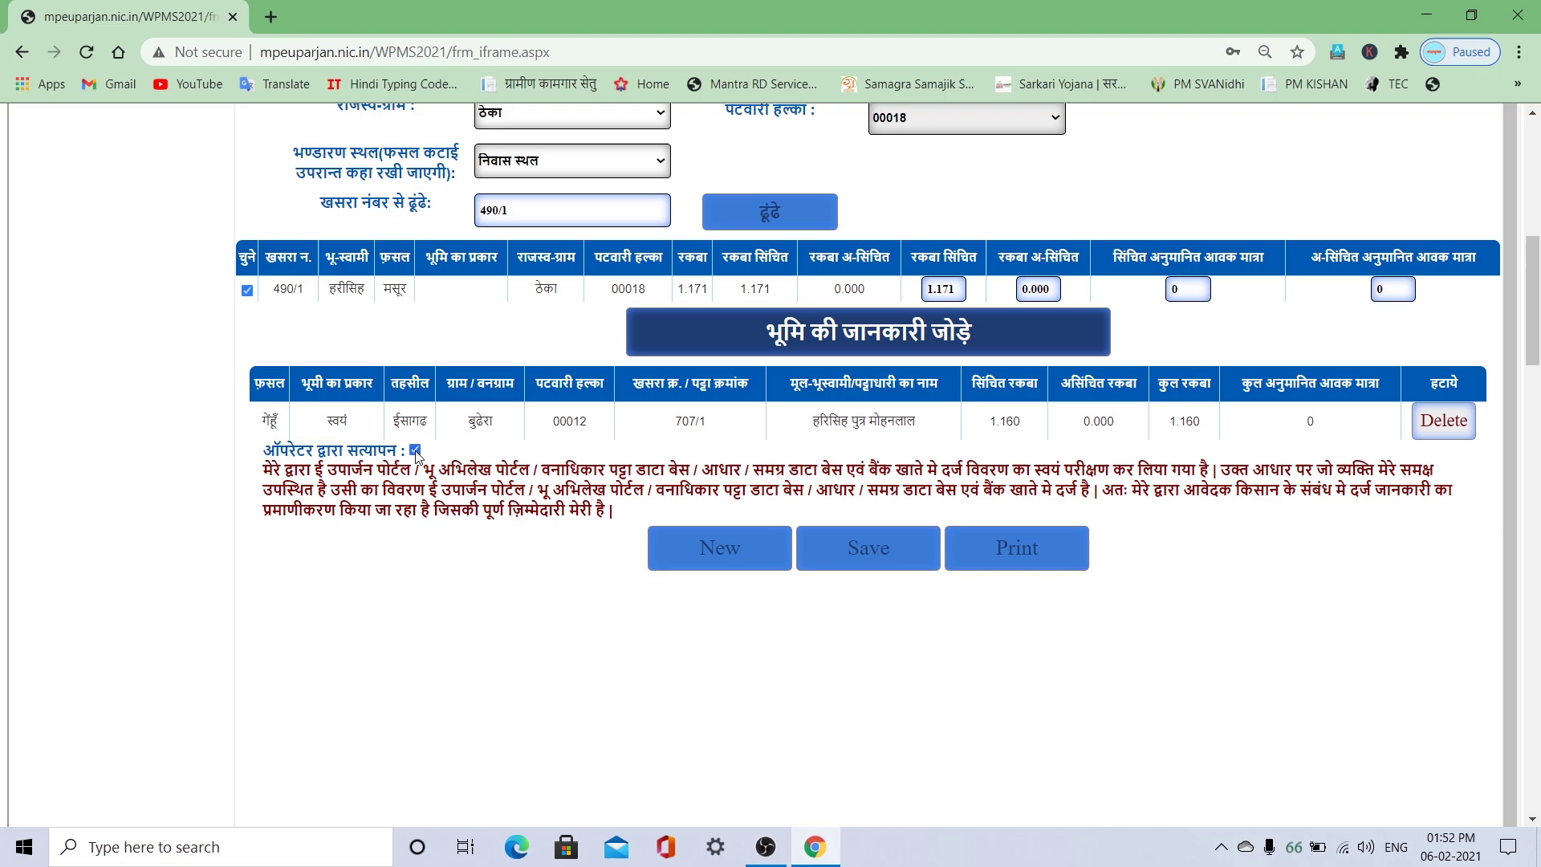
pyautogui.click(853, 553)
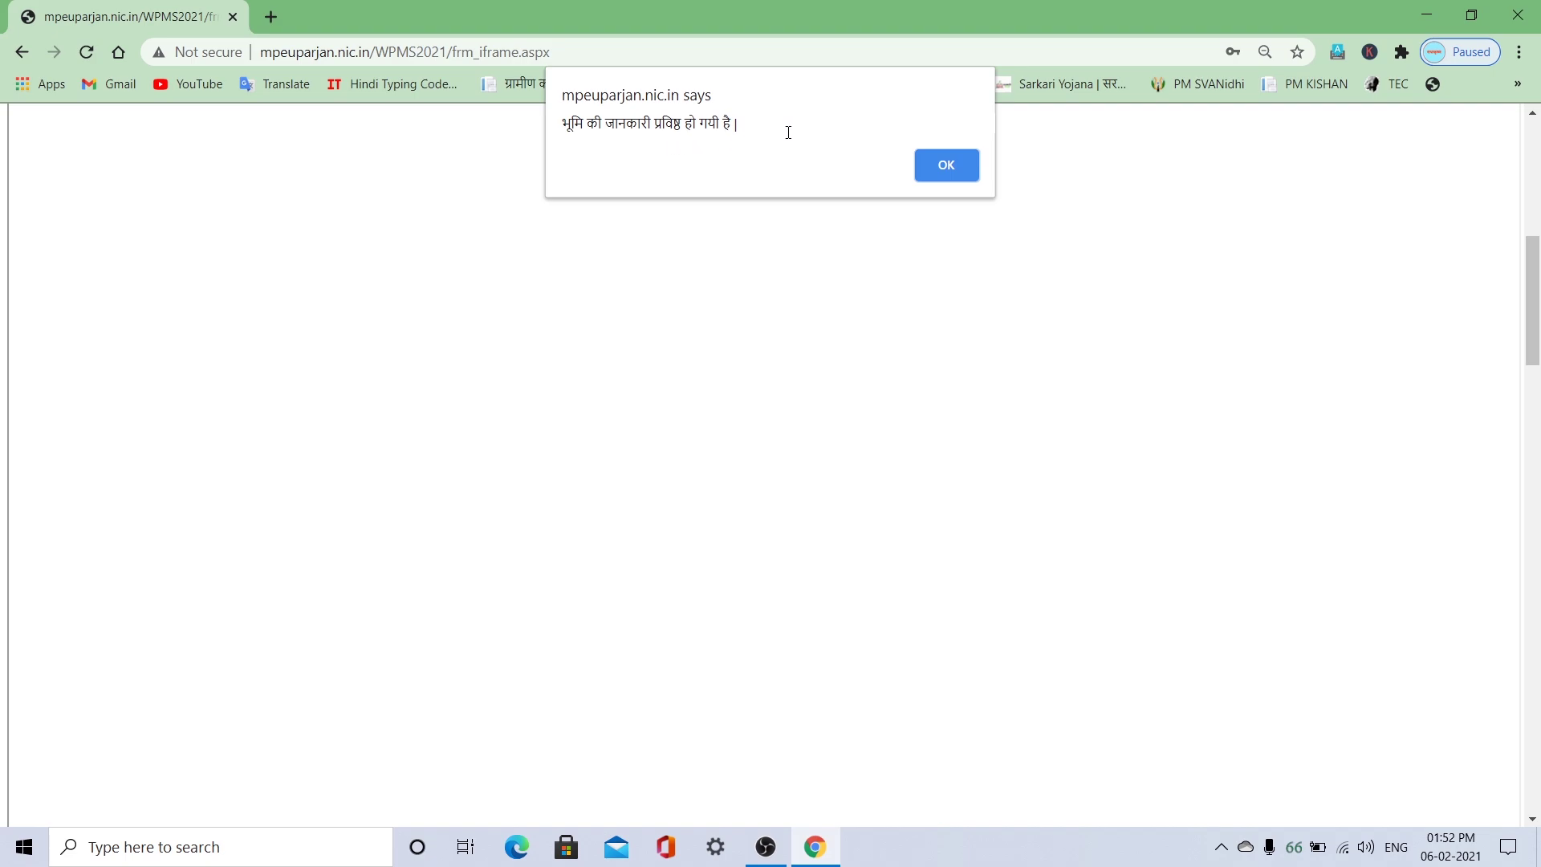
# Acknowledge the land-details-saved alert and open the printable Rabi 2021-22 registration slip
pyautogui.click(935, 168)
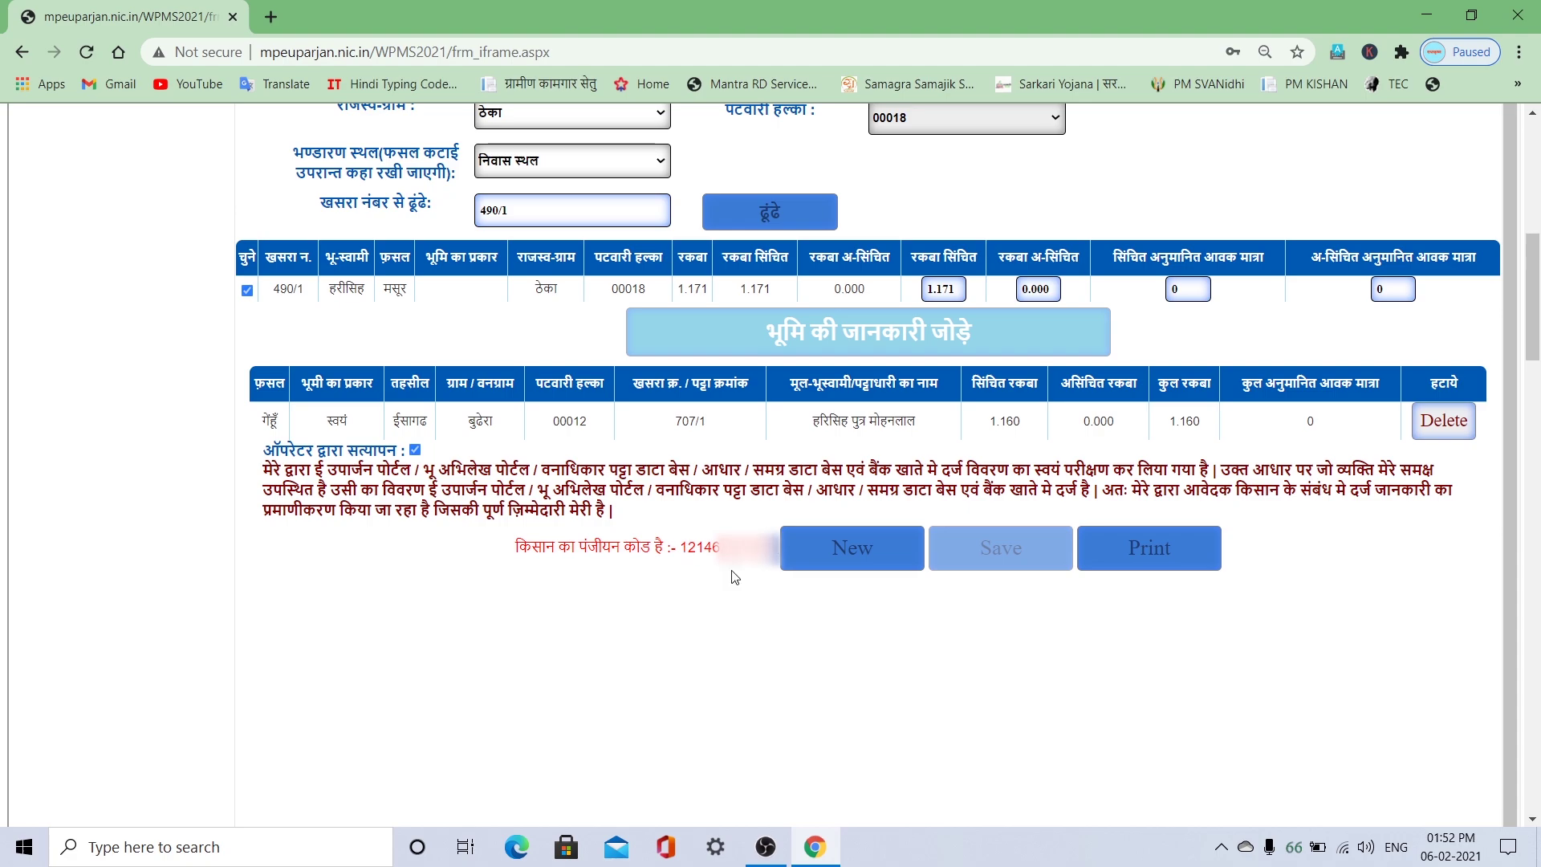
pyautogui.click(1132, 562)
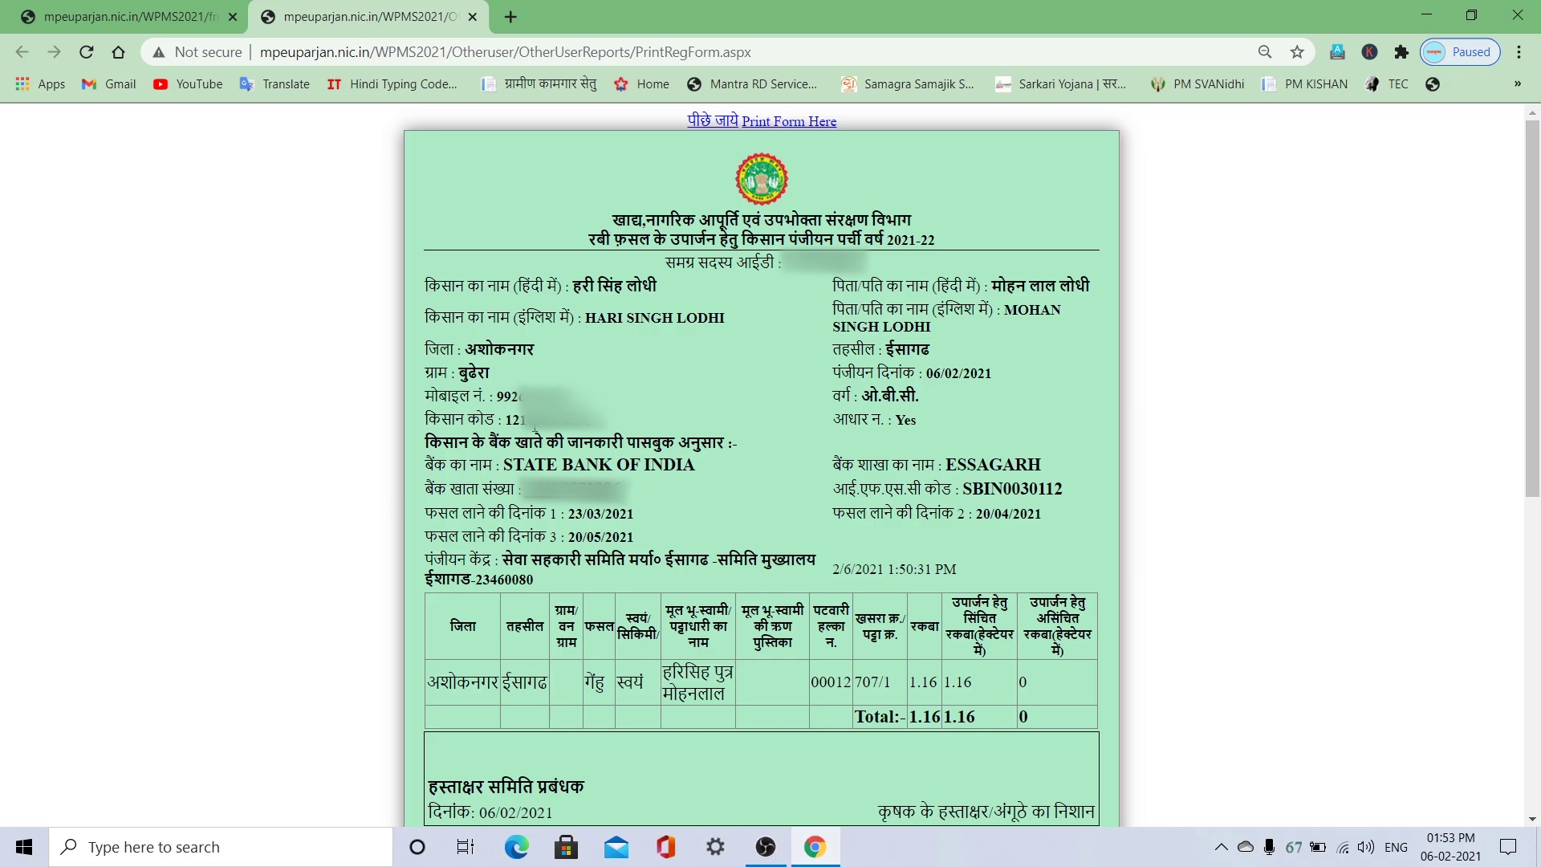
# Return to the नया किसान पंजीयन form tab, scrolled up to the saved farmer's details
pyautogui.hotkey('ctrl', 'Tab')
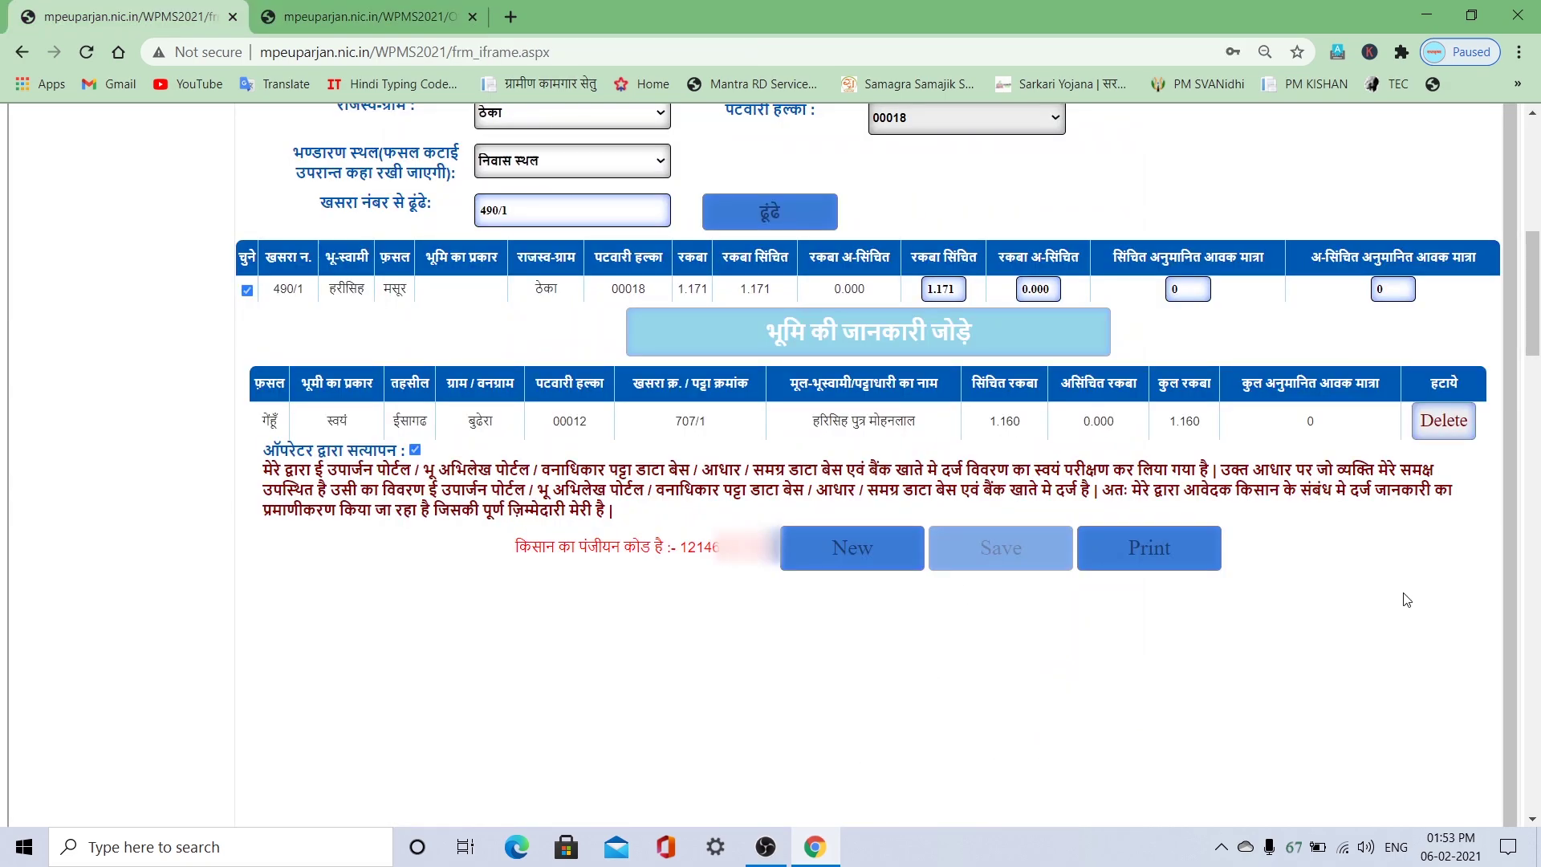
pyautogui.moveTo(1534, 309); pyautogui.dragTo(1536, 169)
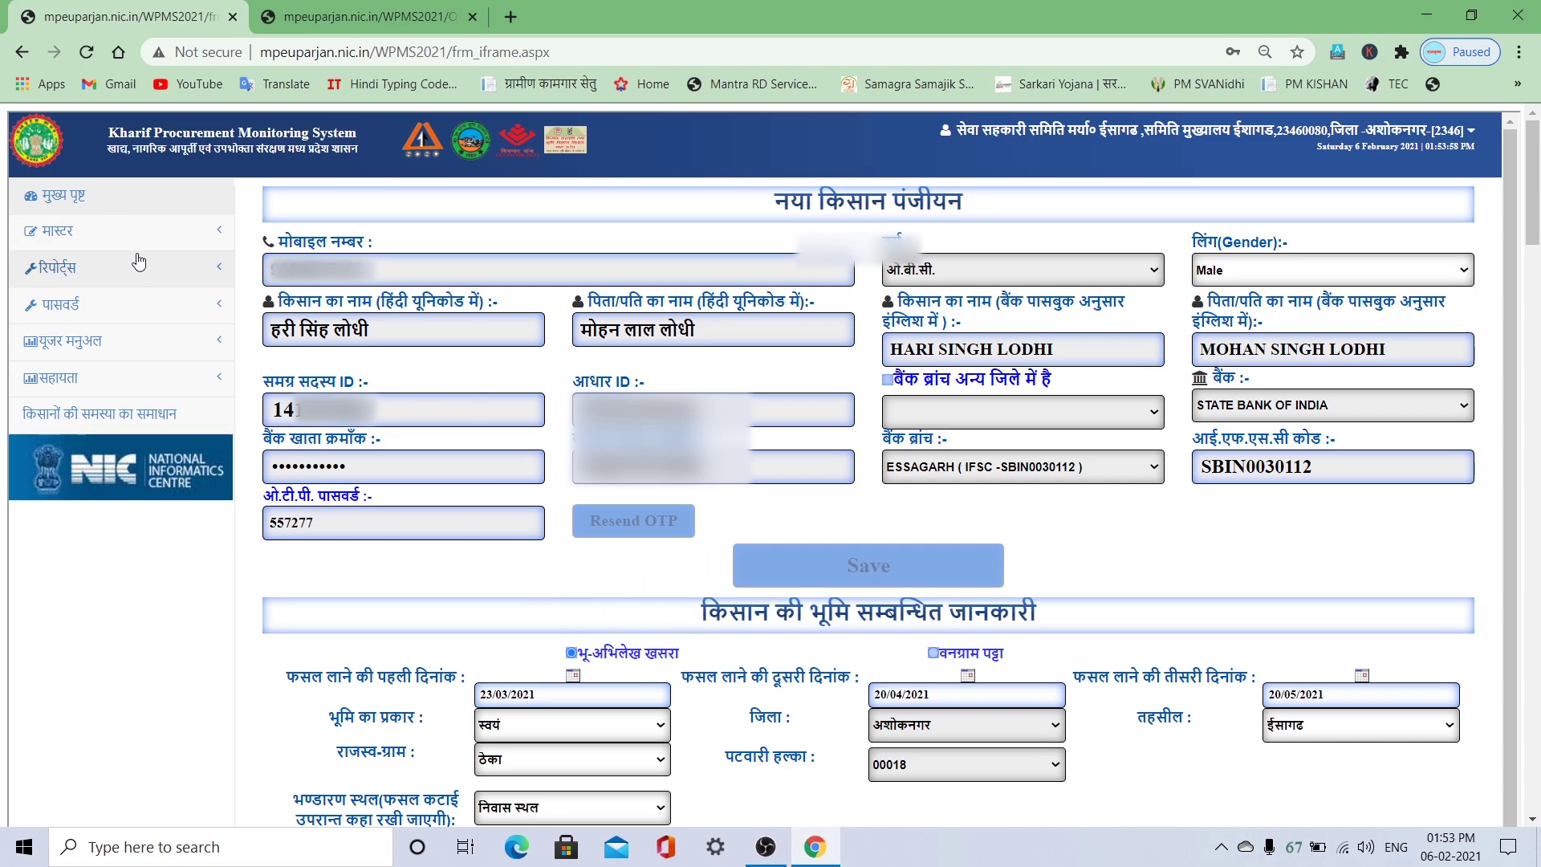
# Open किसान पंजीयन में अन्य खसरा जोड़े under मास्टर and paste the farmer's mobile number into search
pyautogui.click(79, 239)
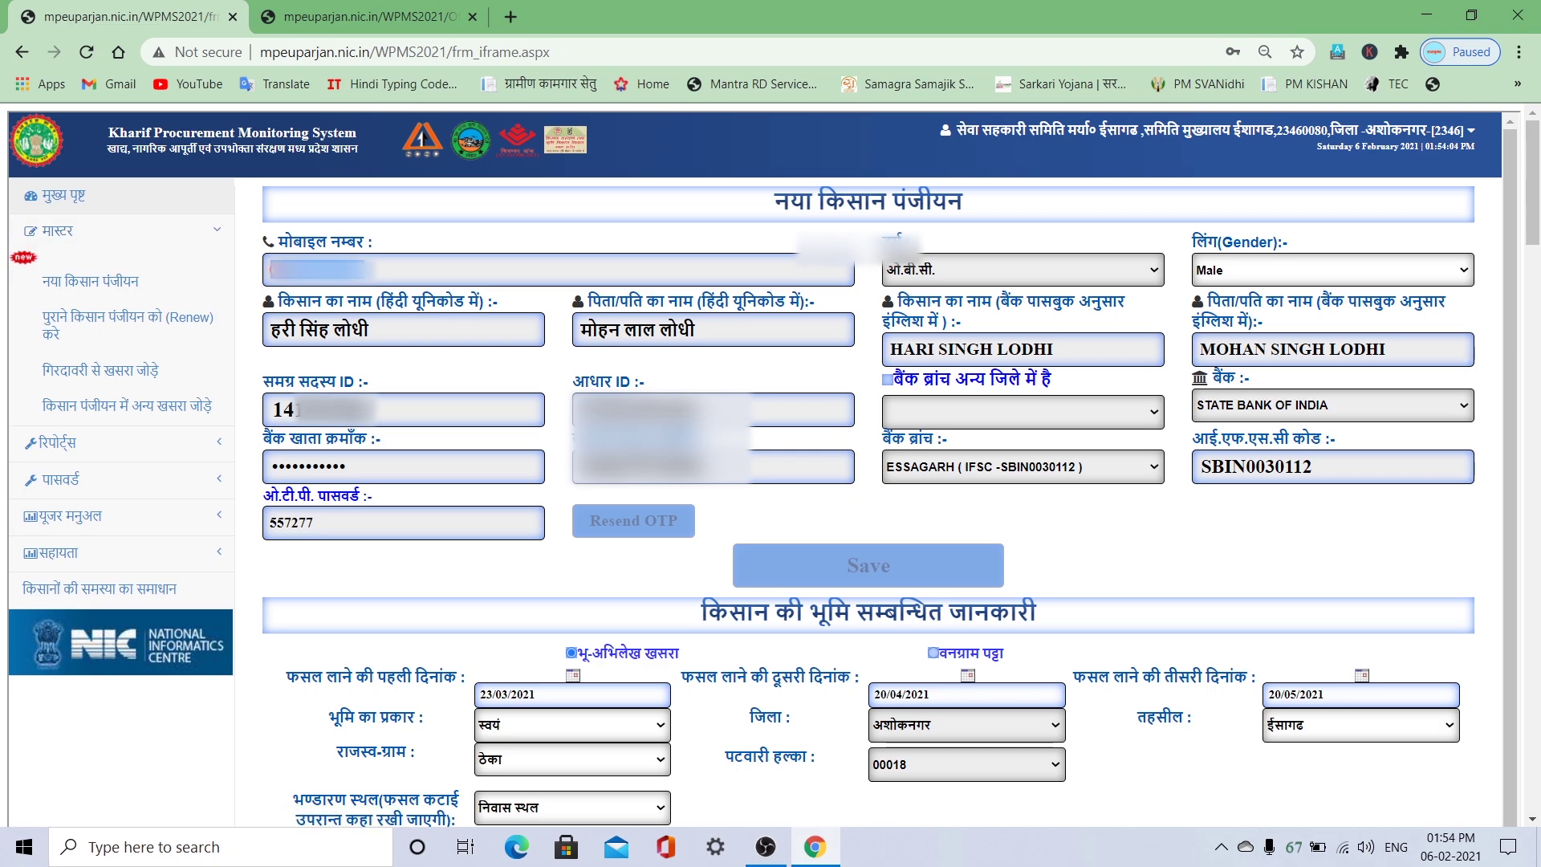
pyautogui.click(133, 417)
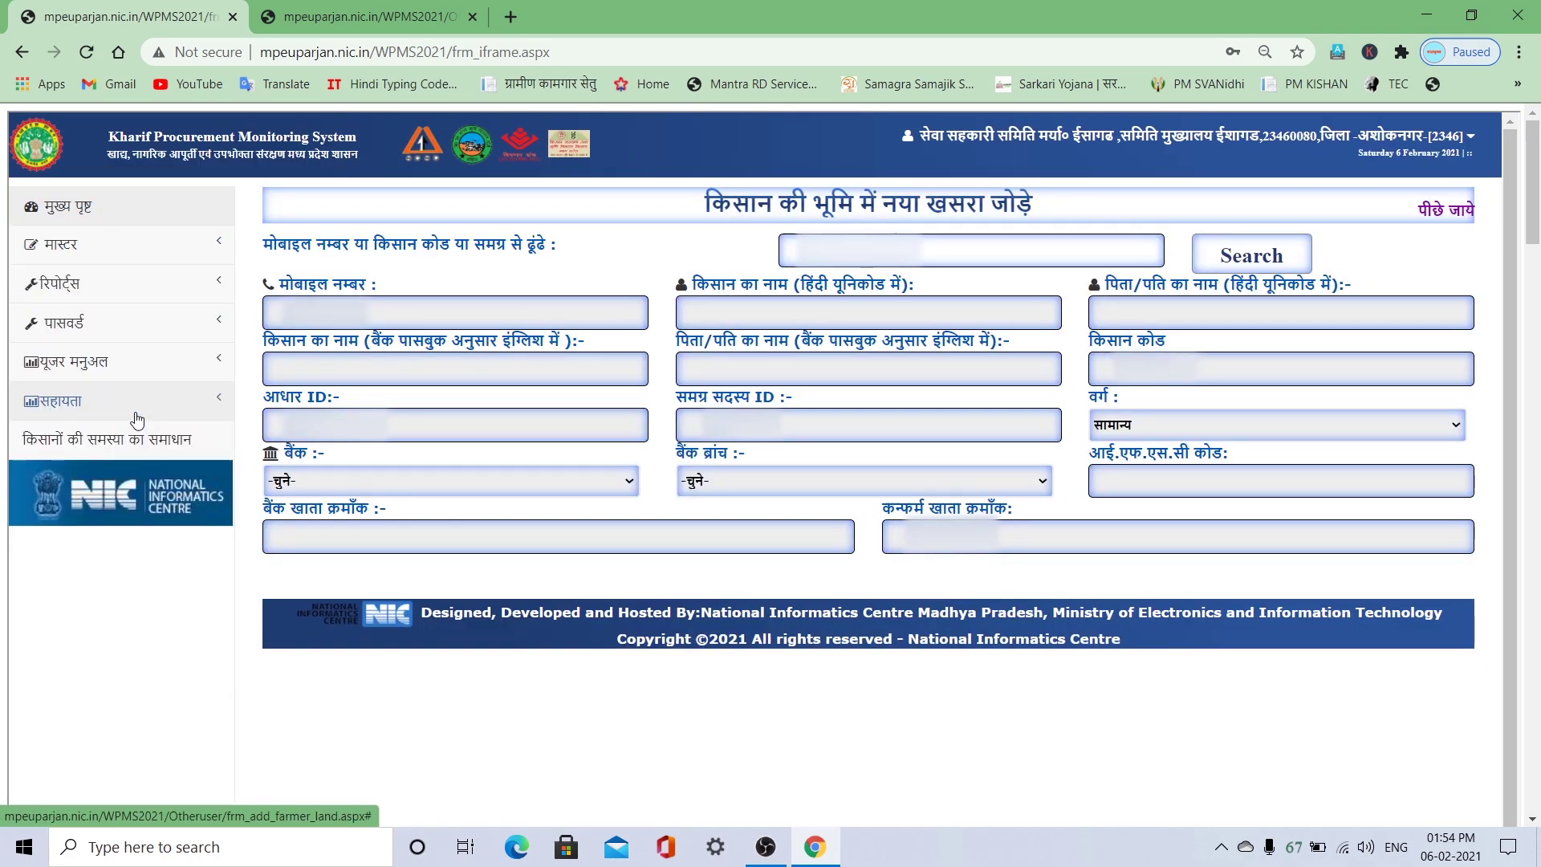
pyautogui.click(867, 251)
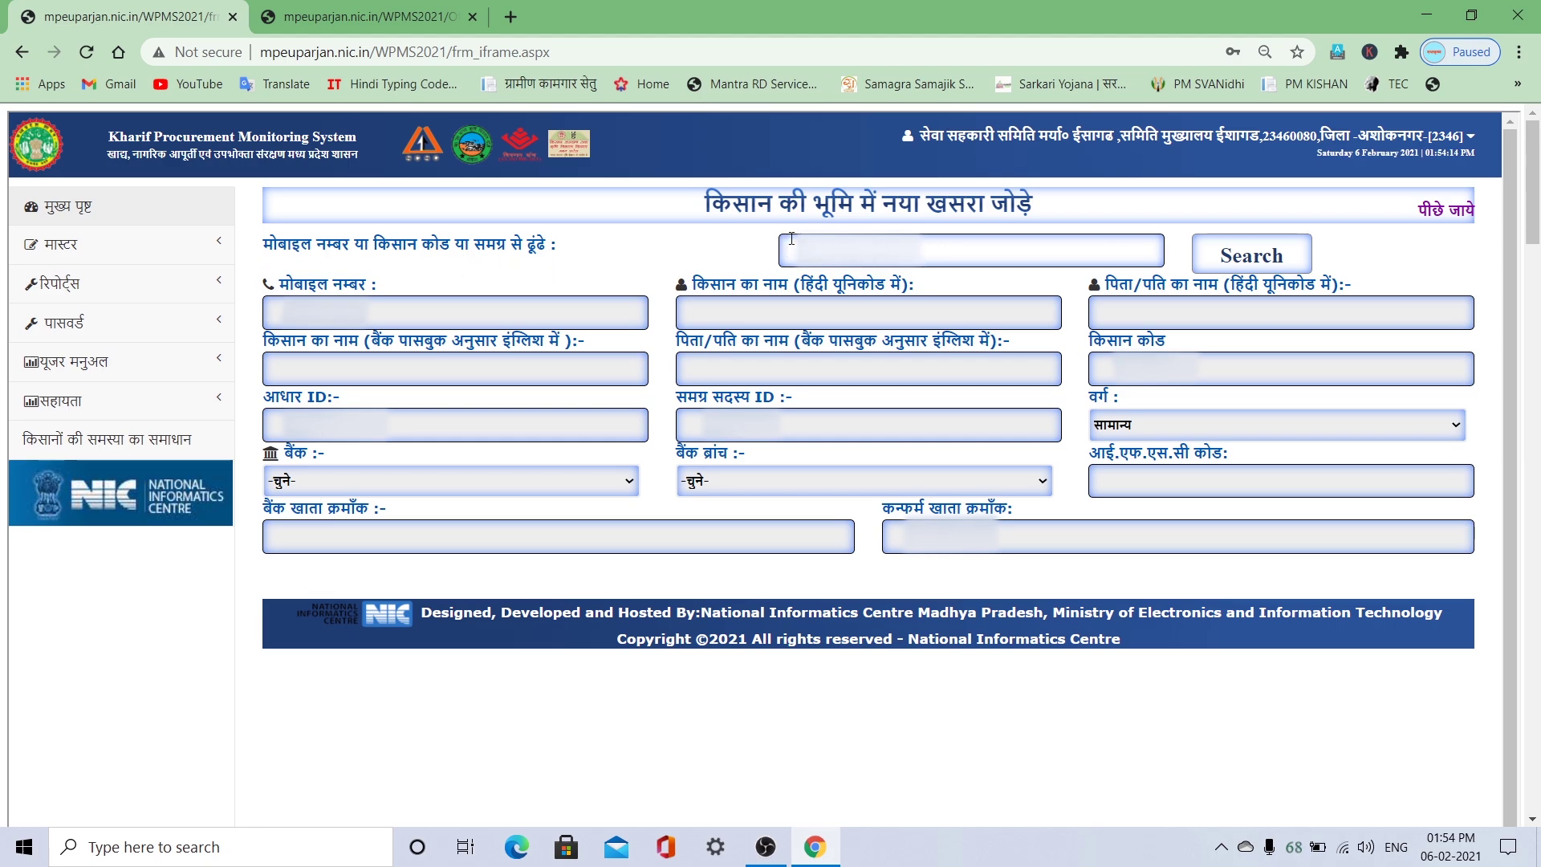
pyautogui.hotkey('ctrl', 'v')
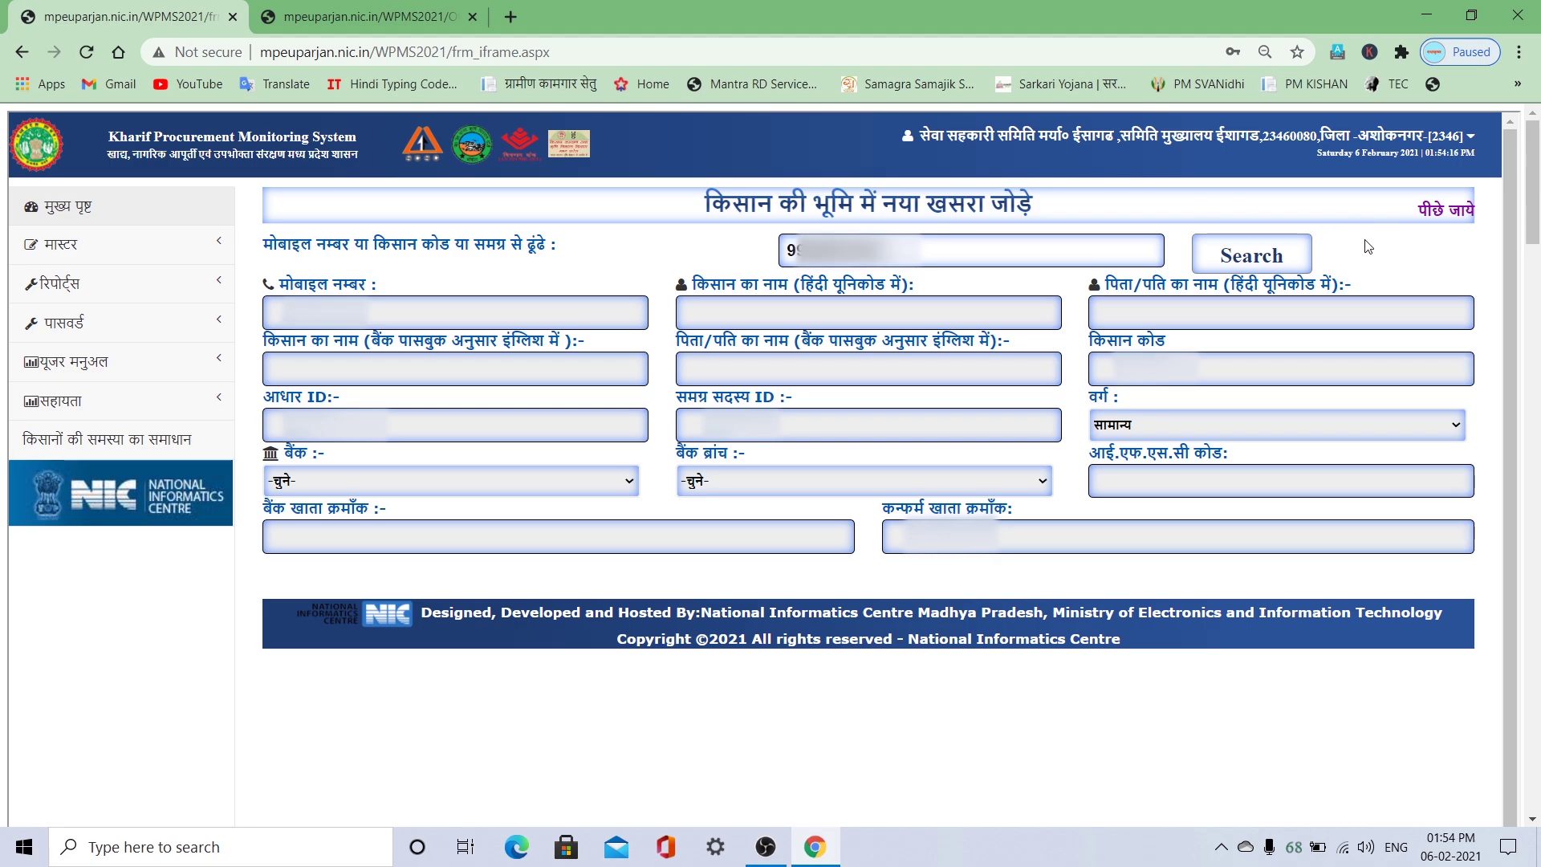
# Look up the farmer, save land details with khasra 707/1, and switch back tabs
pyautogui.click(1290, 265)
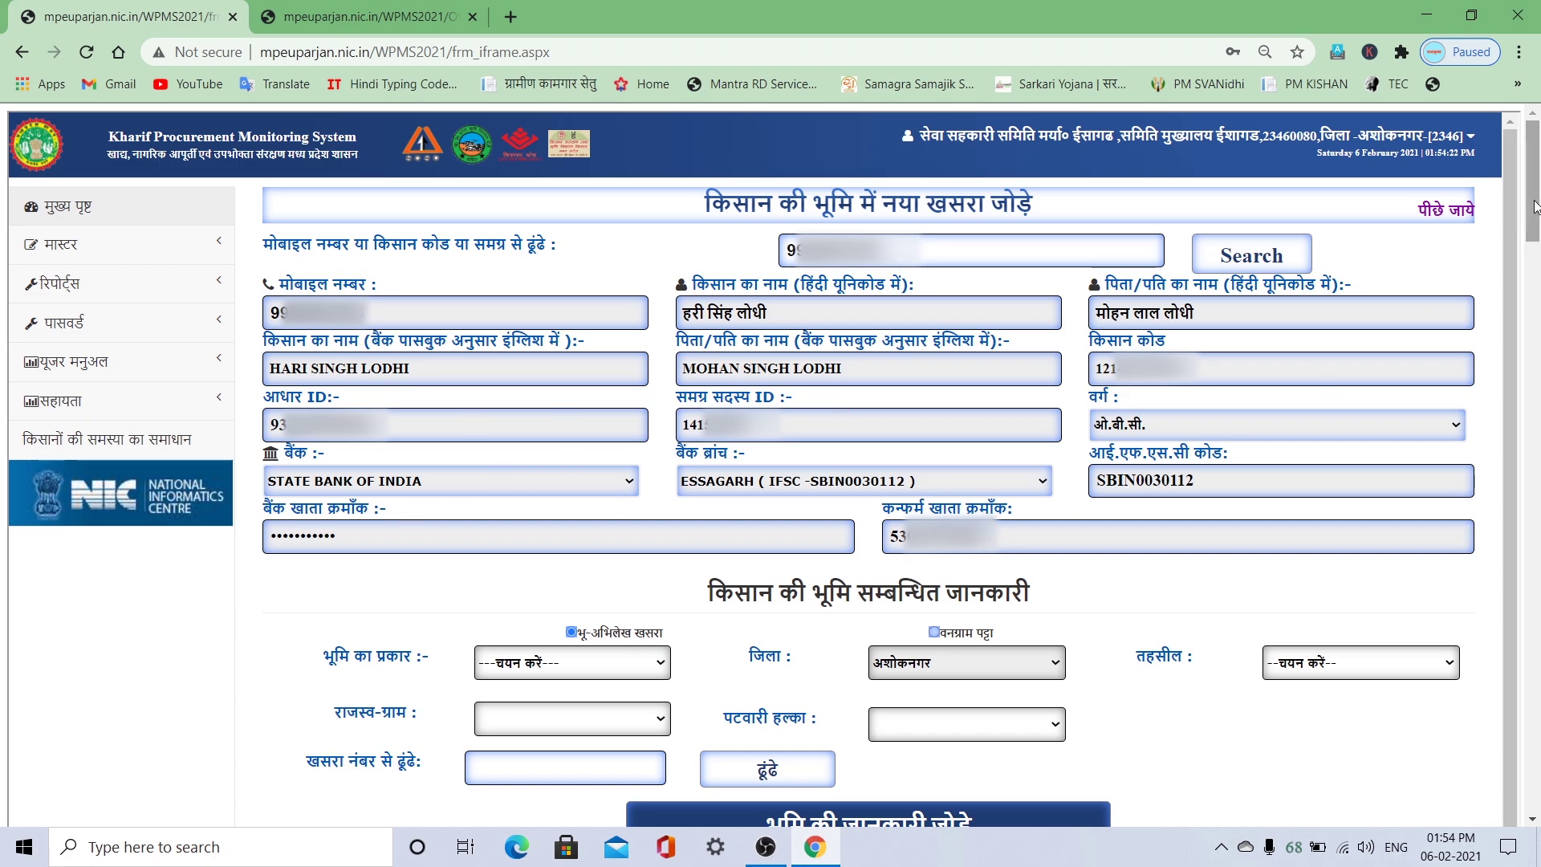
pyautogui.moveTo(1534, 207); pyautogui.dragTo(1535, 280)
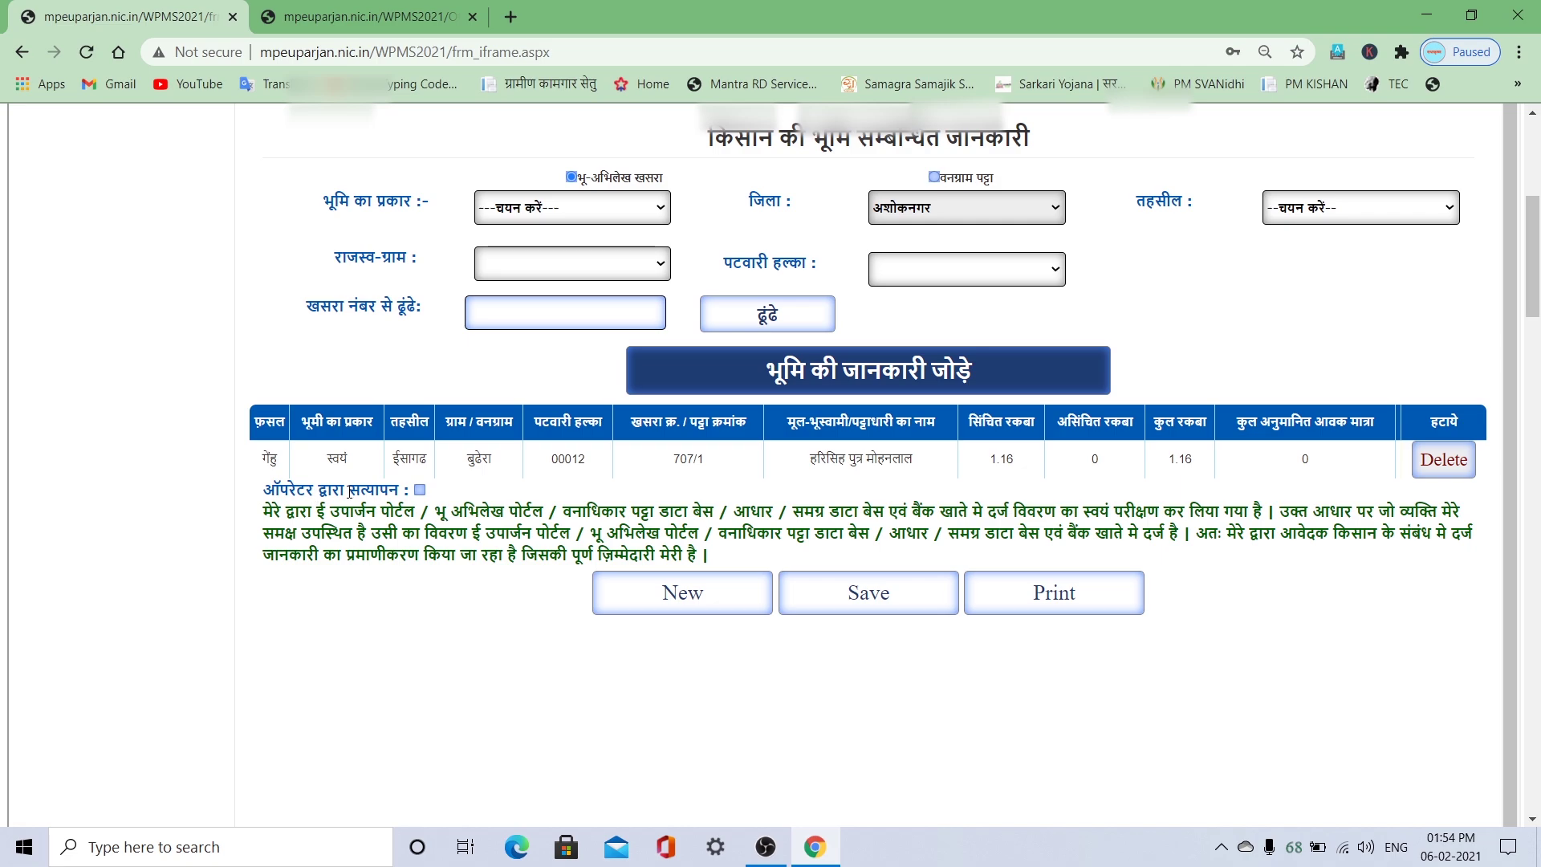
pyautogui.click(873, 609)
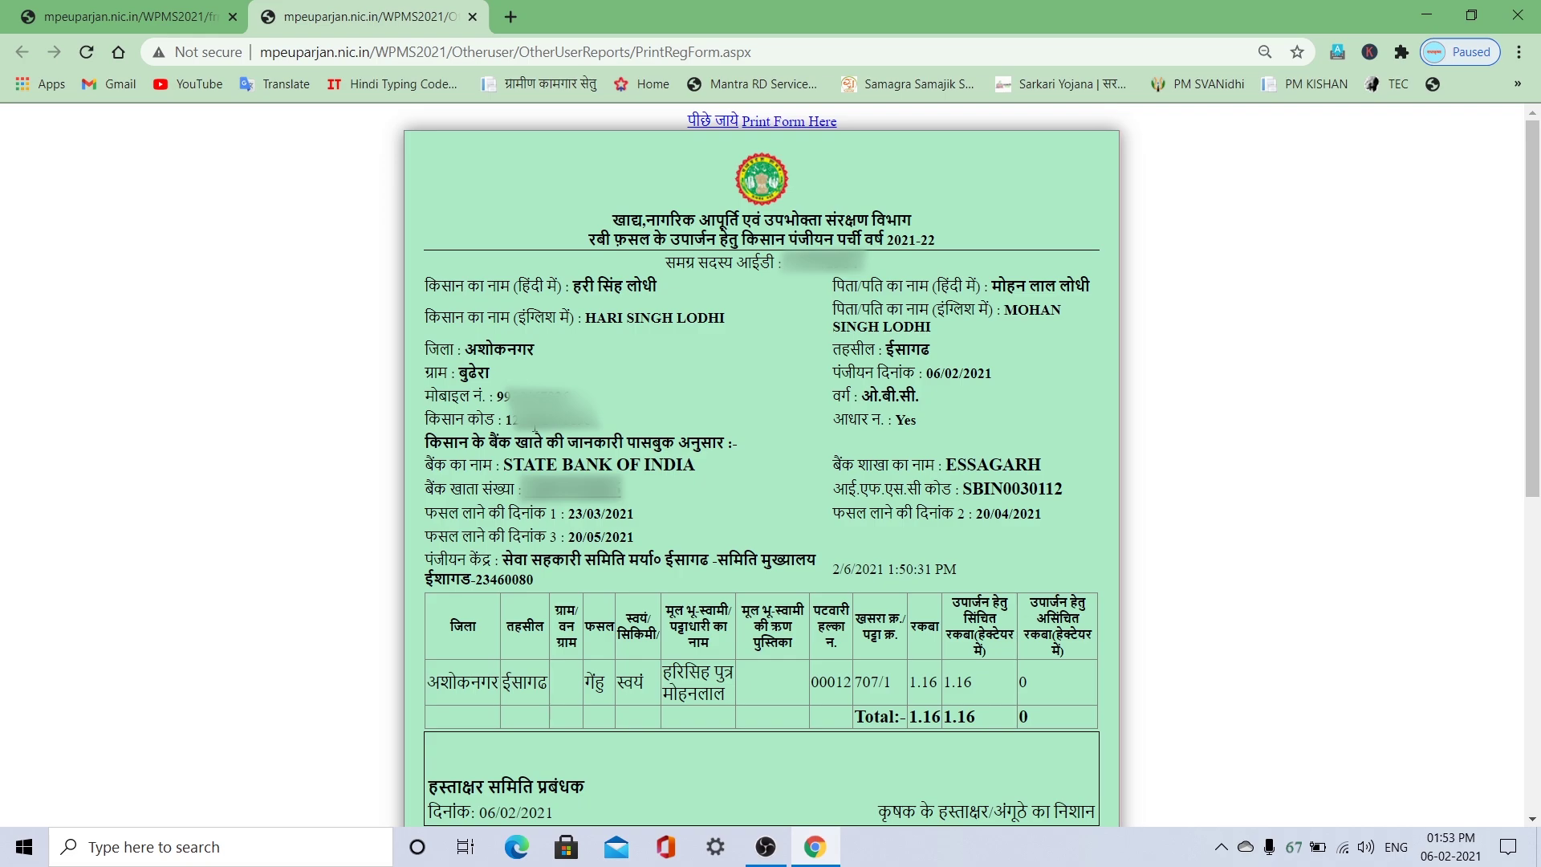
pyautogui.hotkey('ctrl', 'Tab')
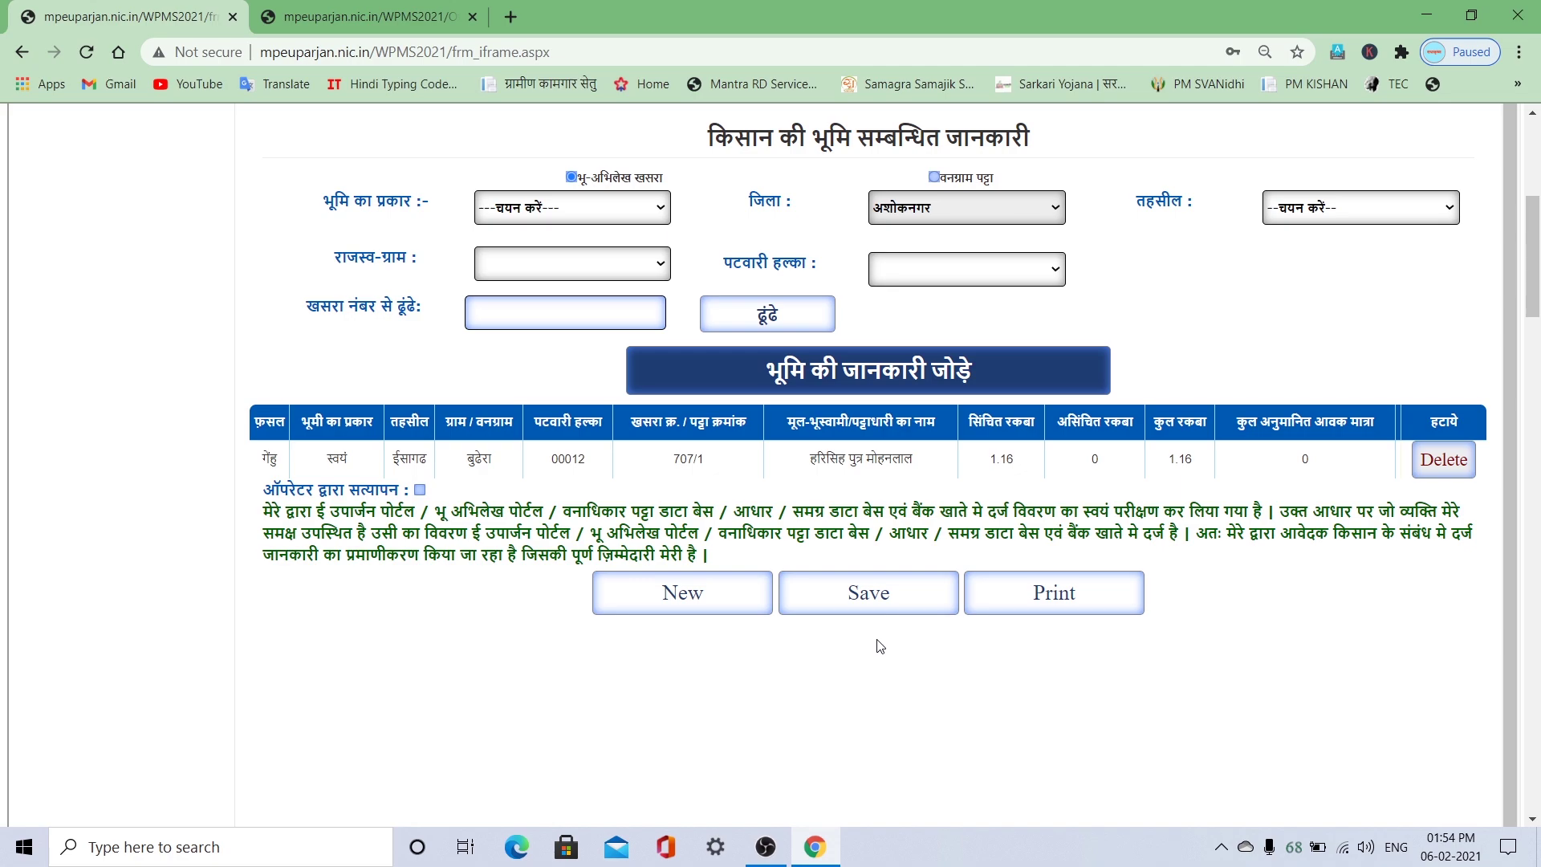